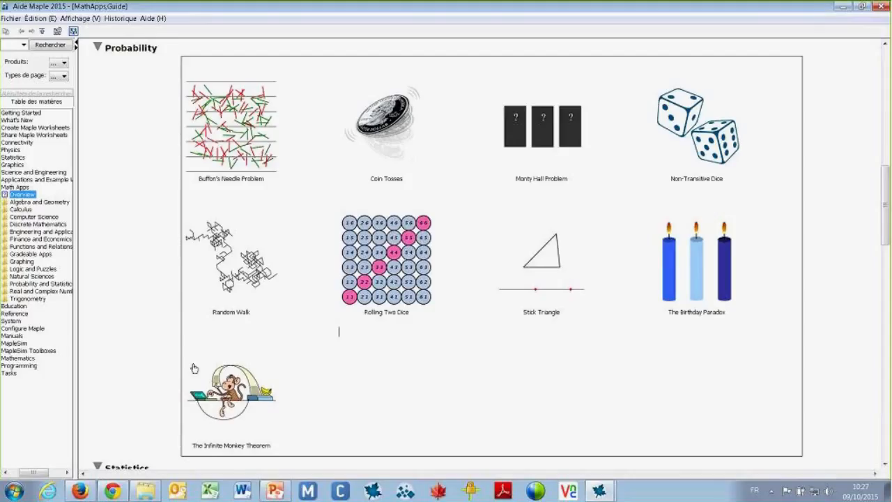
Examine the Probability and Statistics sections of the Math Apps overview to see which apps are offered
scroll(140, 349, "down", 10)
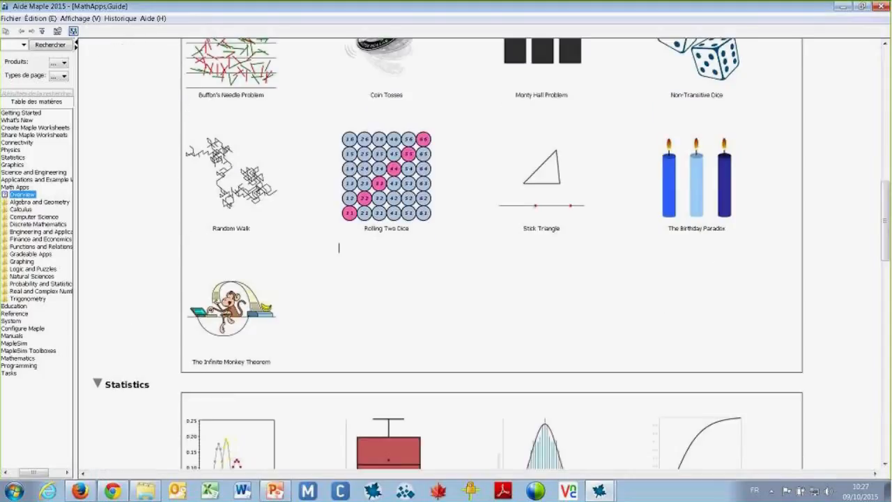
scroll(134, 311, "down", 2)
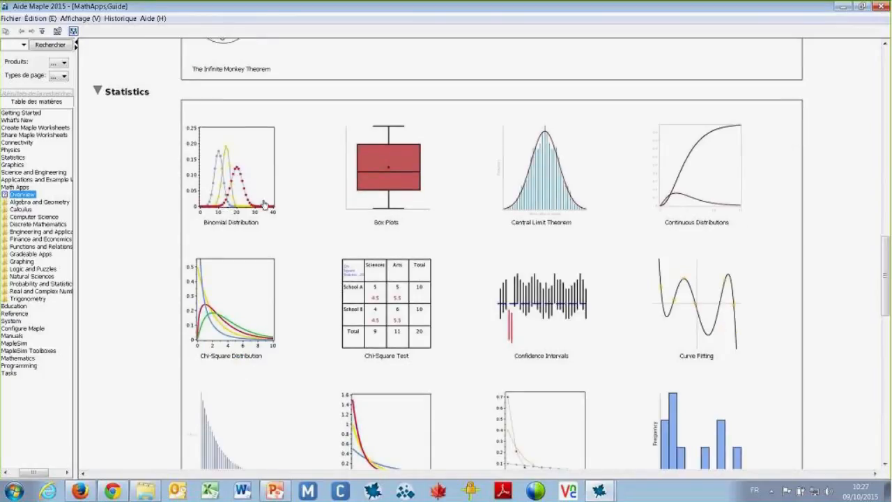
scroll(267, 249, "down", 1)
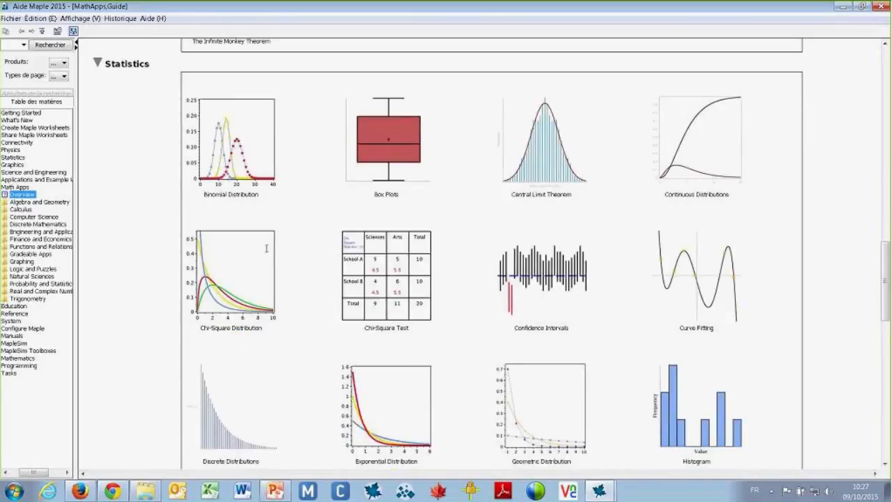
scroll(267, 248, "down", 1)
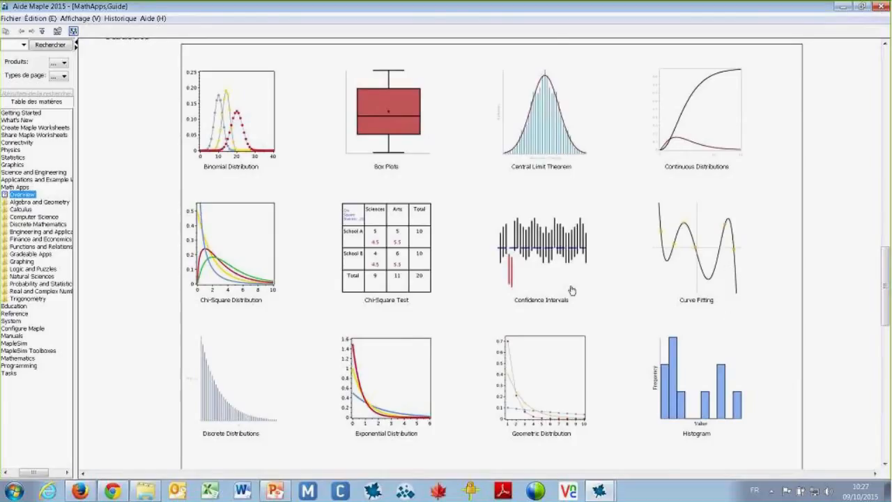
scroll(403, 322, "up", 2)
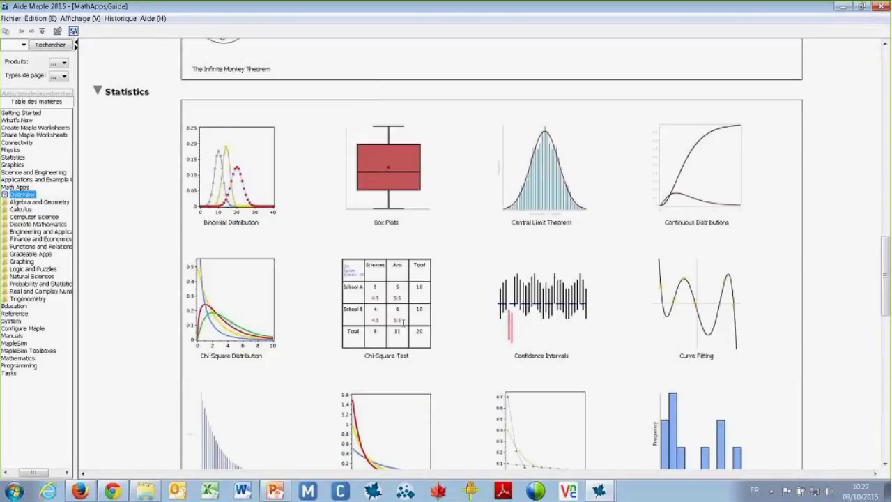
scroll(403, 322, "up", 5)
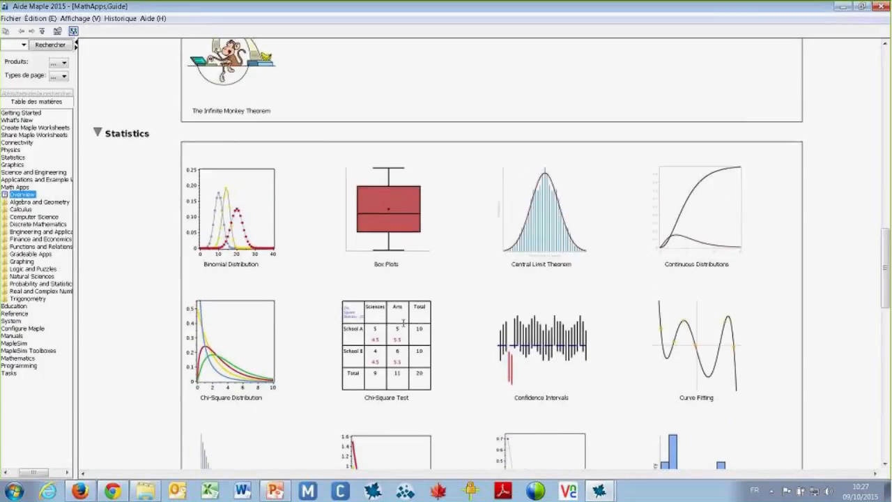
scroll(421, 338, "up", 2)
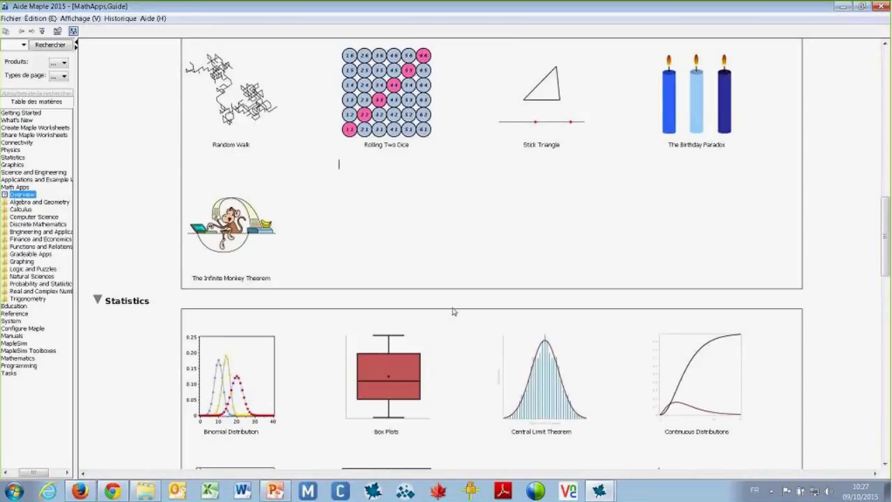
scroll(453, 312, "down", 3)
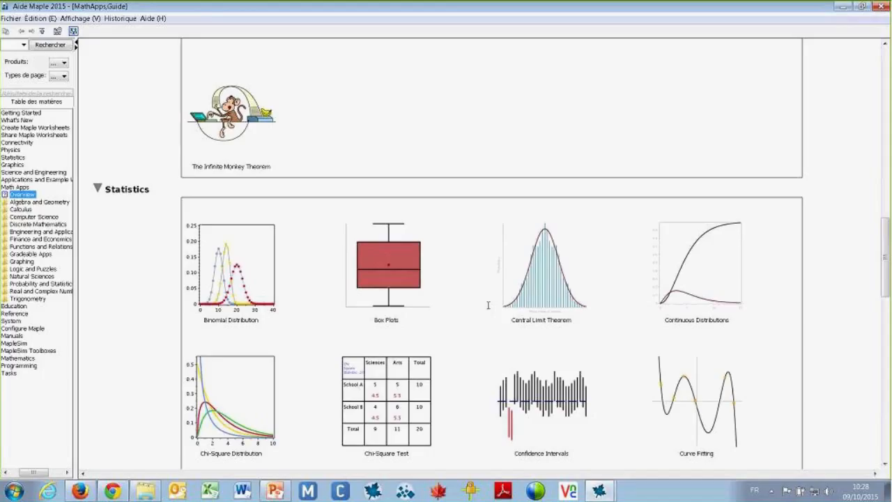
scroll(486, 325, "down", 2)
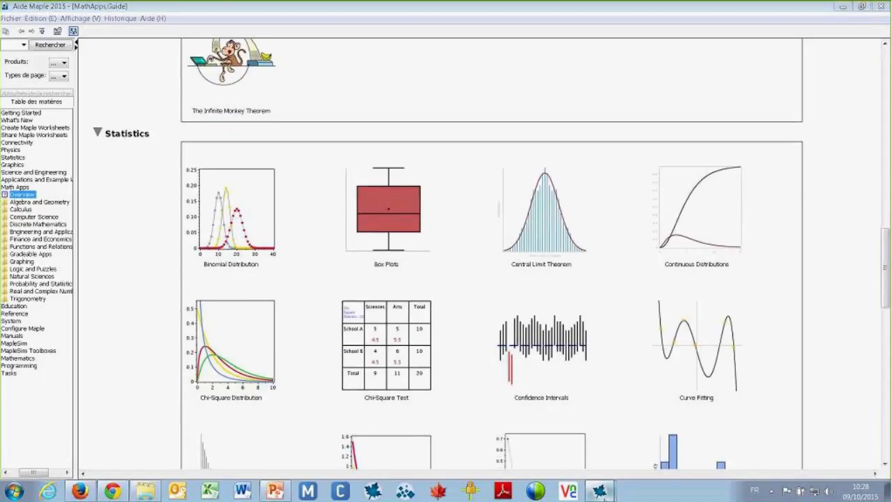
Switch to the Maple worksheet window, show 2.DescriptiveStatistics.mw and execute with(Student:-Statistics) to load the package
left_click(599, 491)
left_click(550, 446)
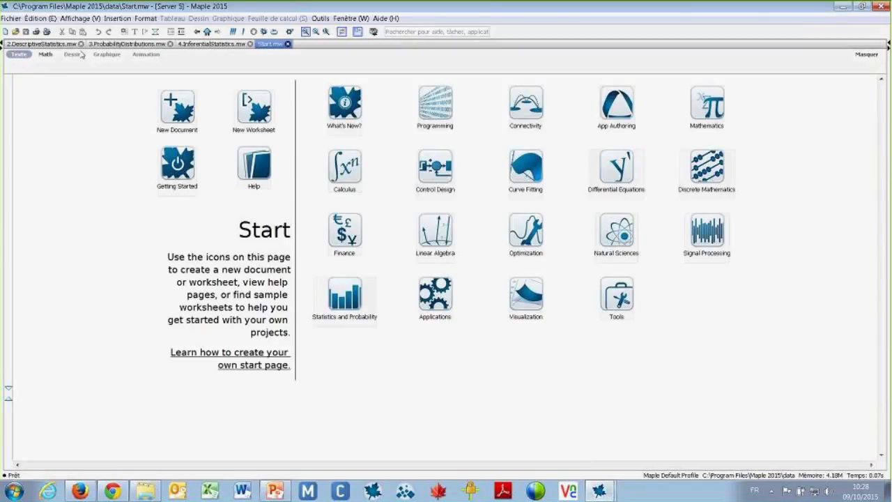
left_click(42, 44)
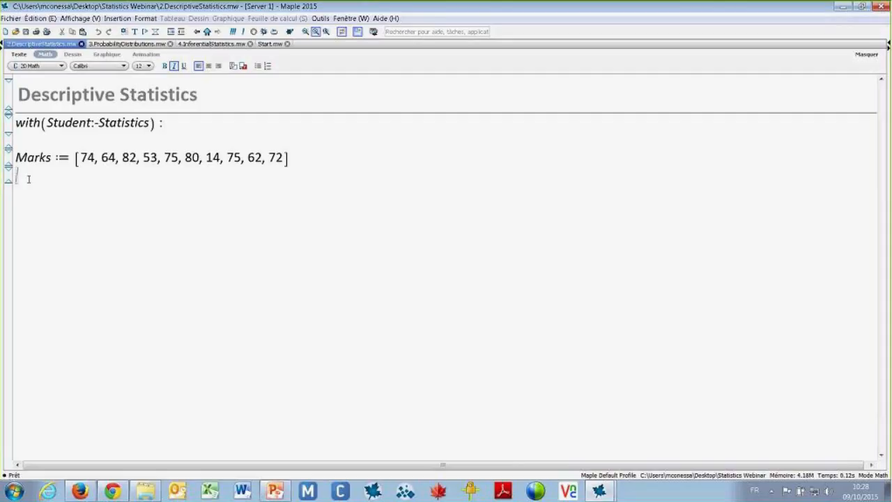
left_click(52, 126)
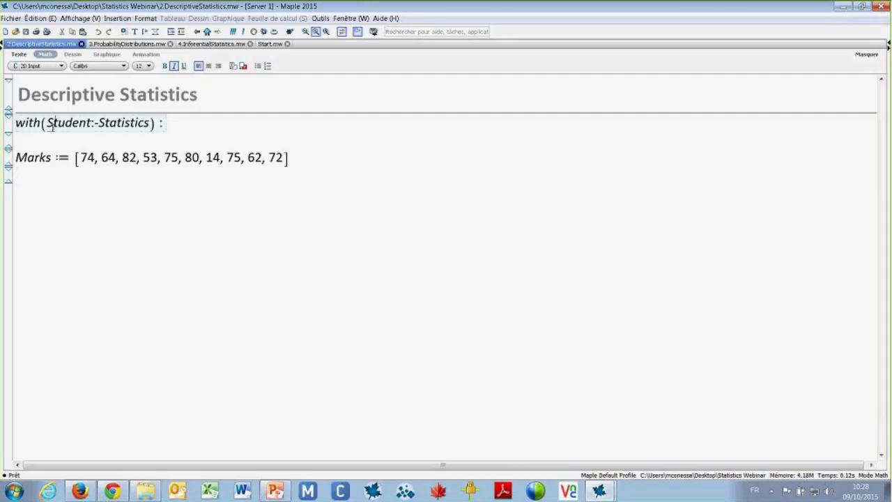
key("Return")
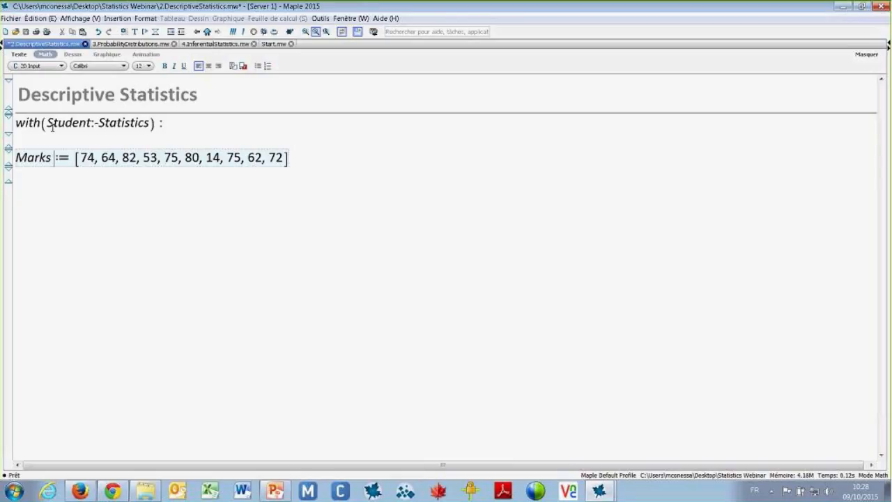
Run the help query ?Statistiques on the empty line below the Marks list
left_click(16, 184)
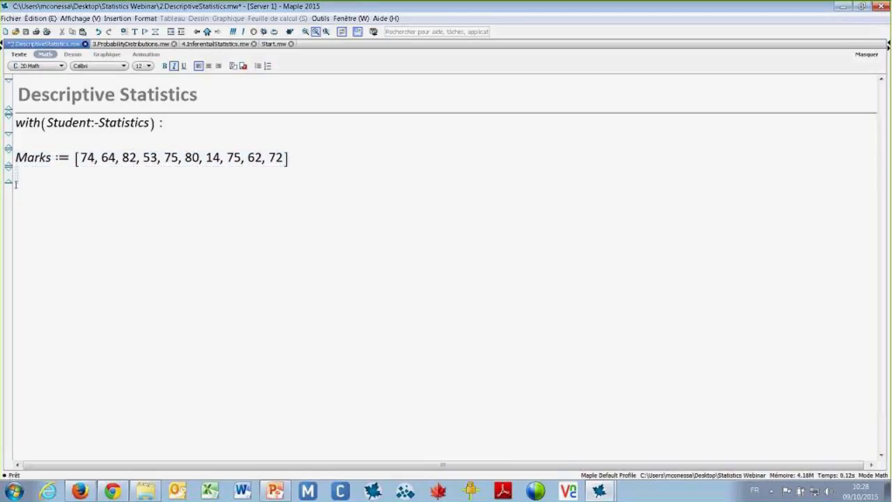
type("?Stat")
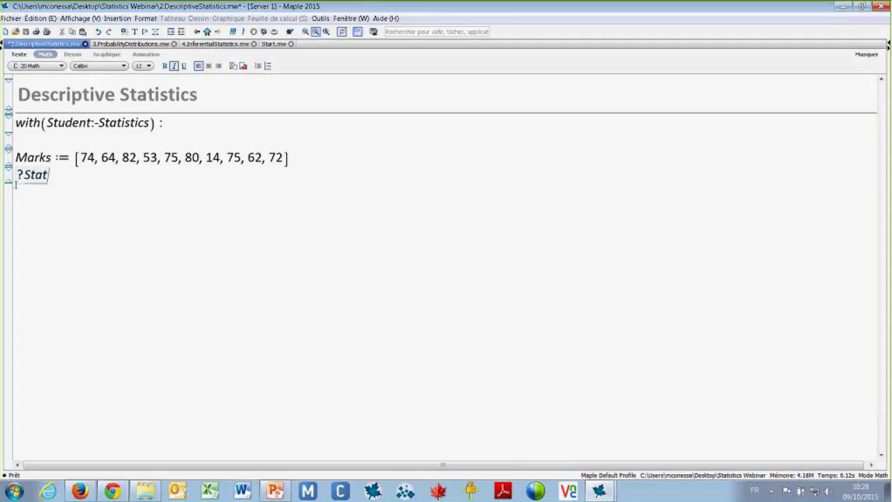
type("istiques")
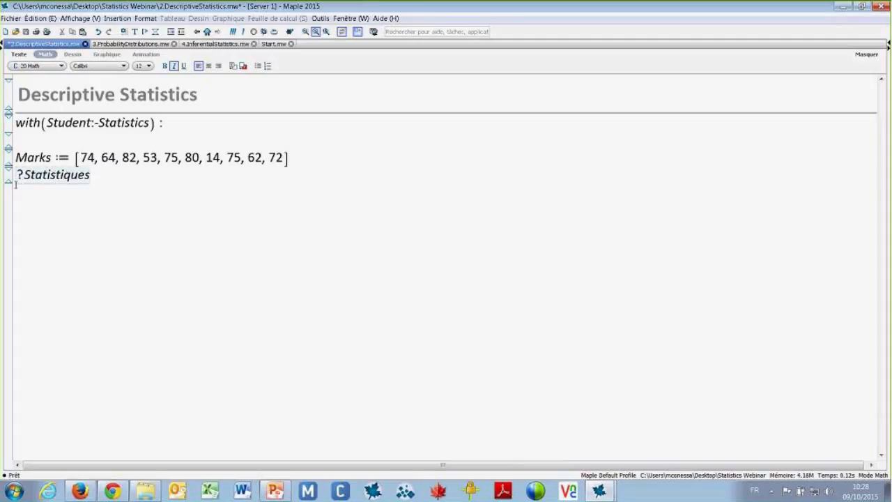
key("Return")
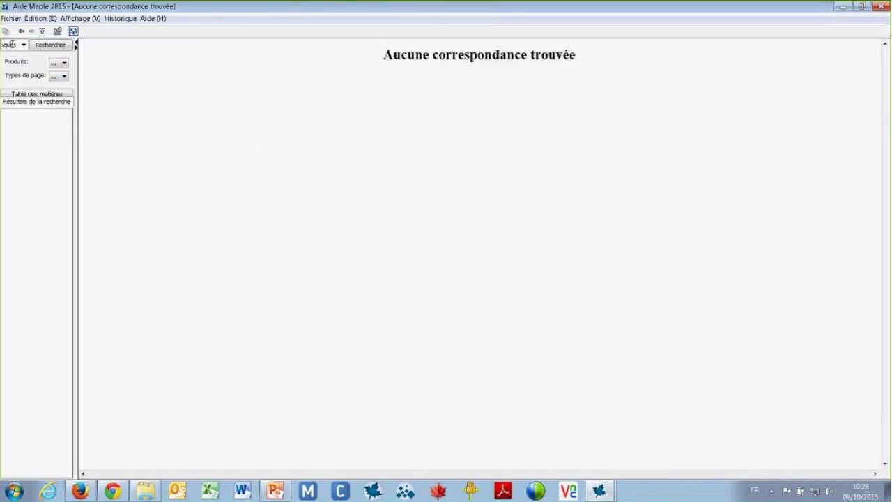
Search the help for "Statistic" instead, show the Statistics package overview page, and widen the search results list
key("BackSpace")
key("BackSpace")
key("BackSpace")
key("BackSpace")
key("Return")
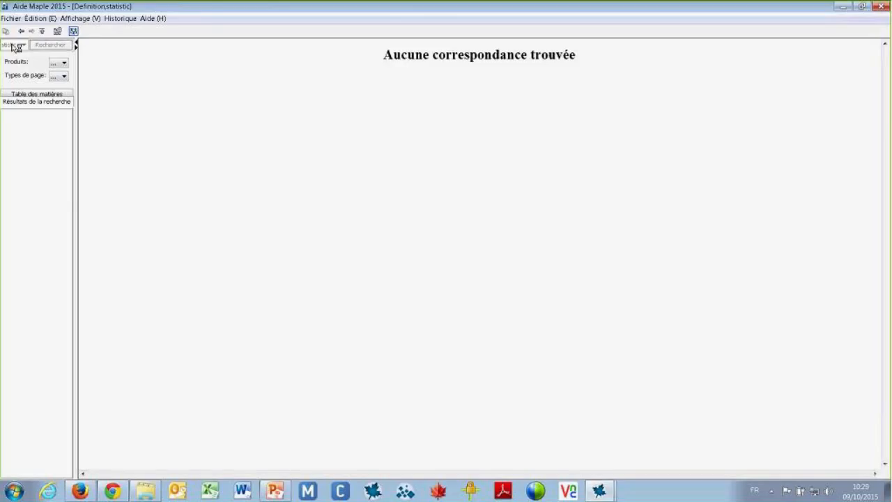
left_click(27, 120)
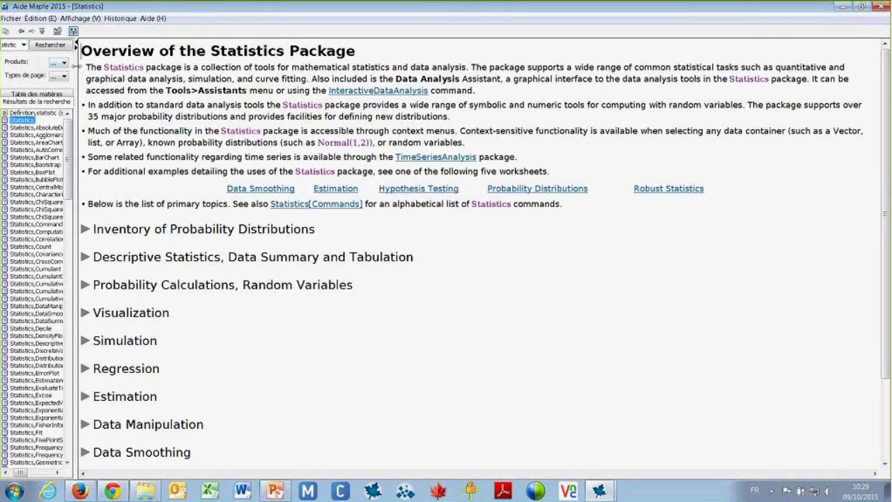
left_click_drag(78, 66, 102, 65)
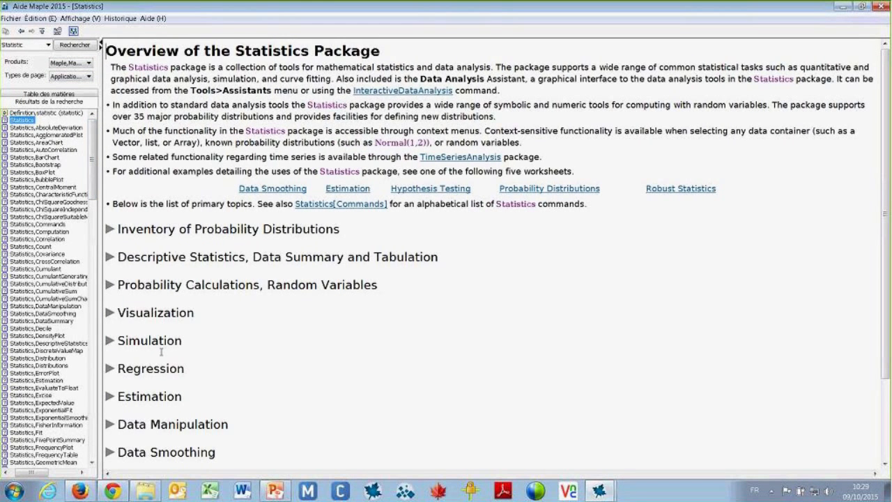
Expand the Visualization section of the Statistics overview and look through its plotting commands
scroll(189, 308, "down", 3)
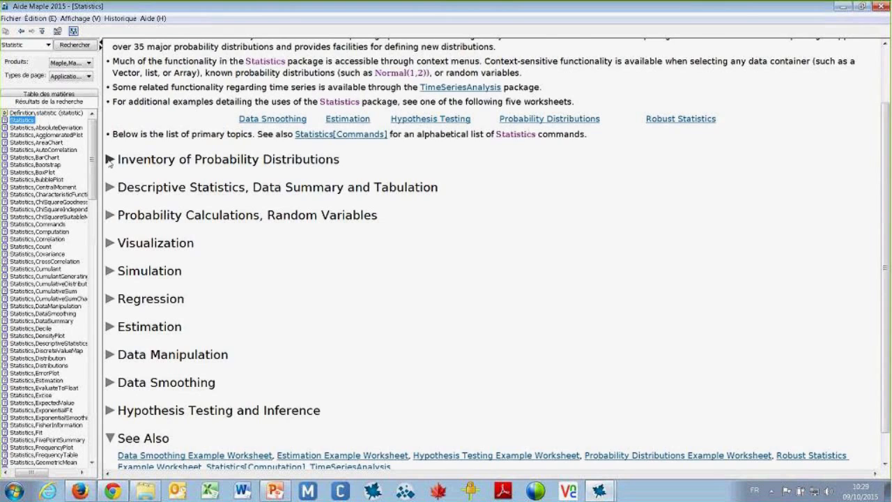
left_click(110, 228)
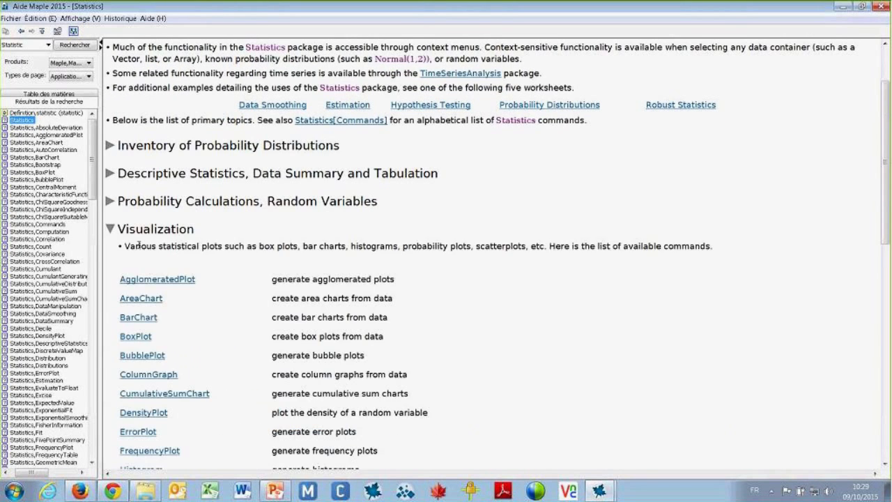
scroll(149, 218, "down", 3)
scroll(149, 218, "down", 5)
scroll(115, 101, "up", 4)
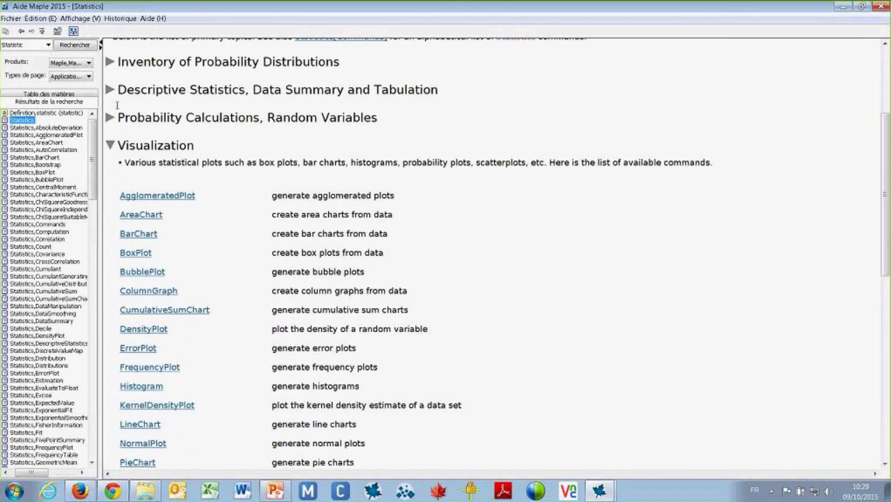
Expand the Descriptive Statistics, Data Summary and Tabulation section and look through its commands
left_click(109, 89)
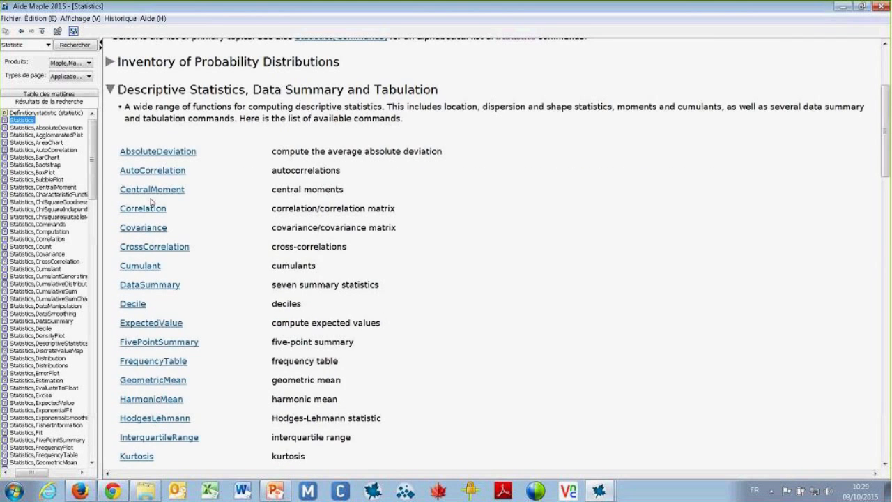
scroll(153, 199, "down", 5)
scroll(205, 308, "down", 1)
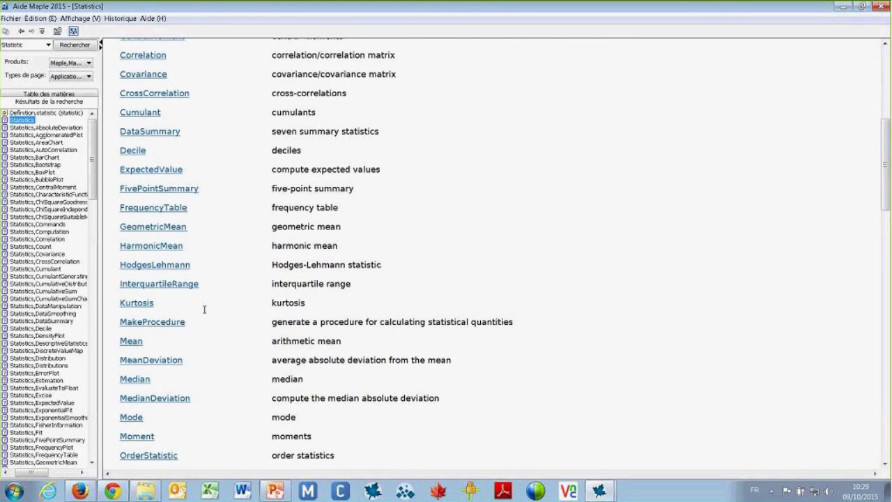
scroll(204, 309, "down", 4)
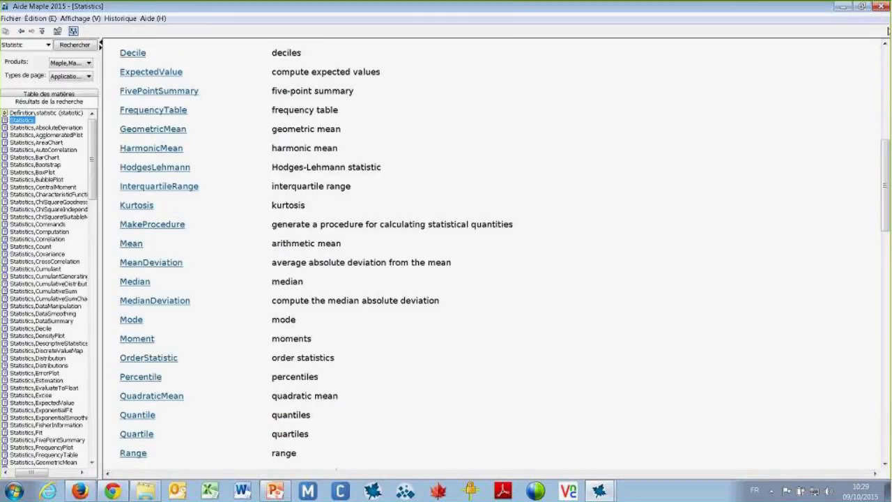
Close the help window, delete the ?Statistiques query from the worksheet and add blank lines below the Marks list
left_click(882, 5)
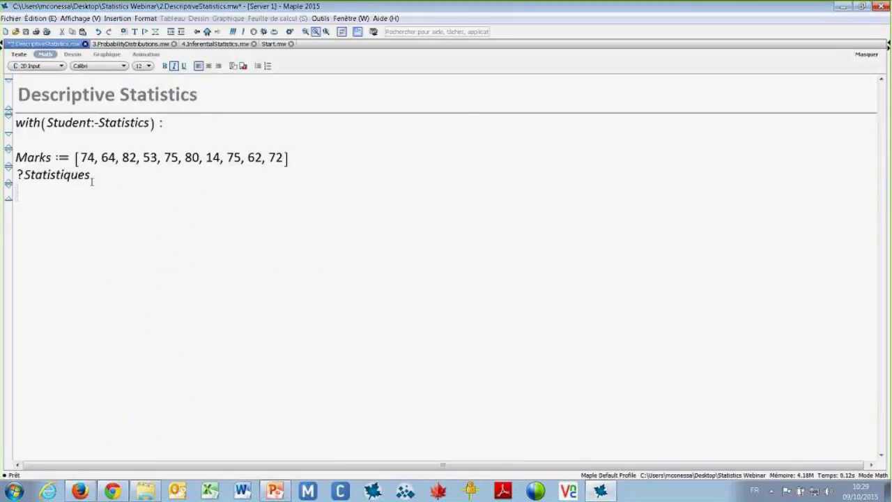
left_click_drag(91, 181, 3, 179)
key("BackSpace")
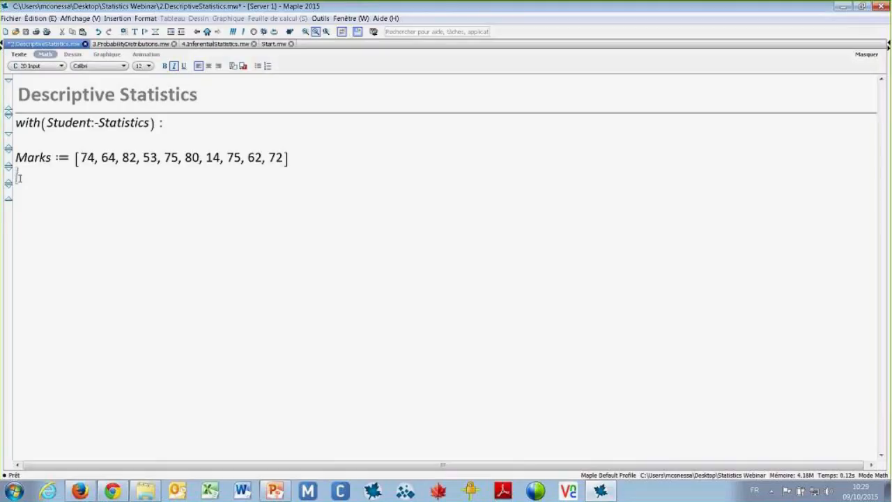
key("Return")
key("Return")
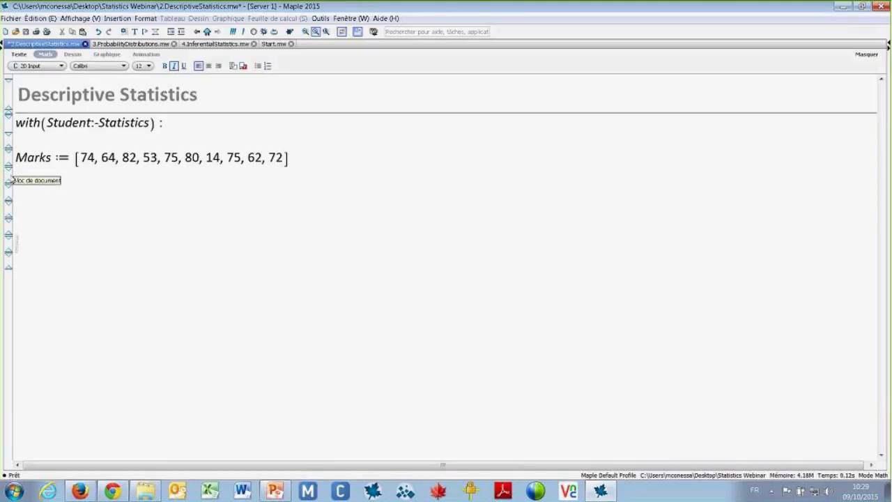
Compute the mean value of the Marks list with Student Statistics and approximate the result to 5 digits
left_click(36, 176)
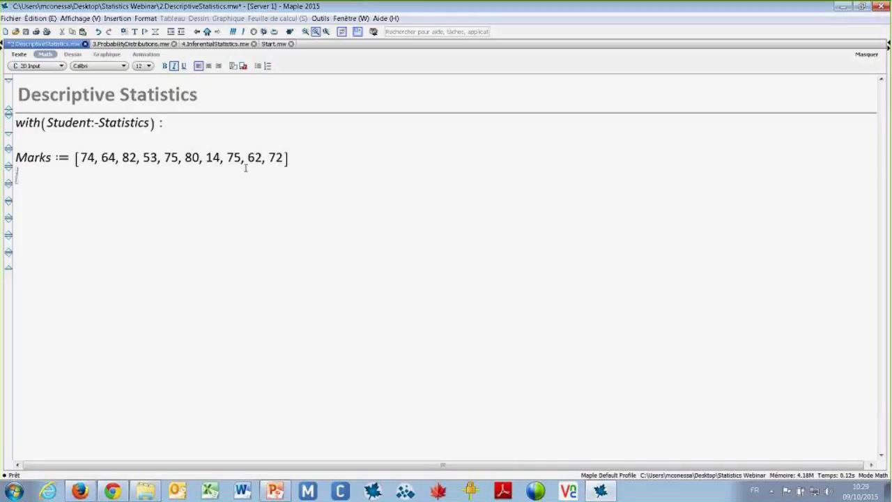
left_click(28, 191)
left_click(171, 158)
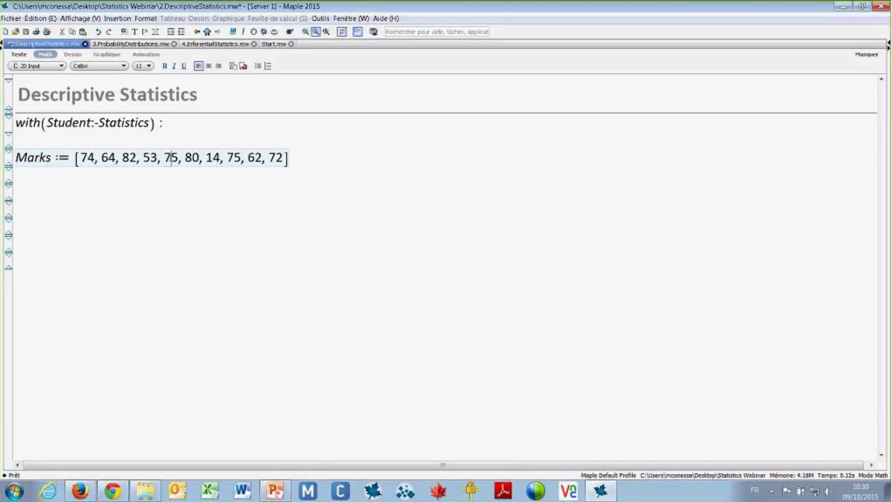
right_click(170, 157)
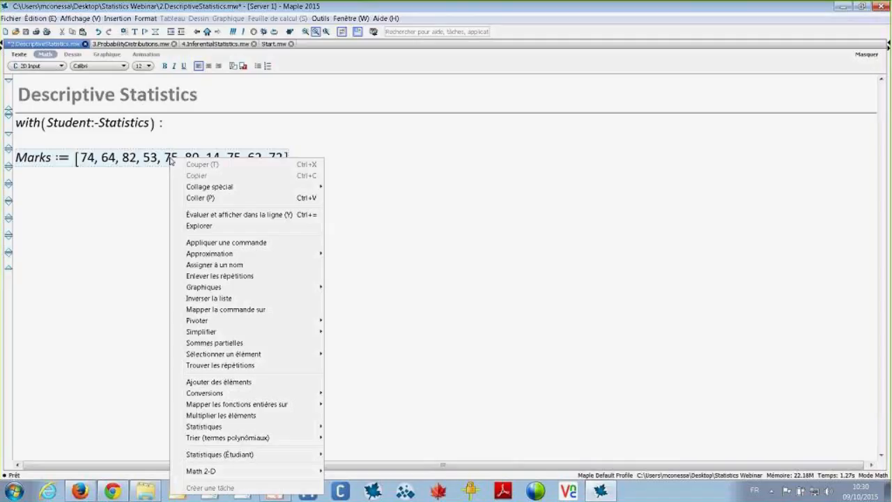
mouse_move(304, 456)
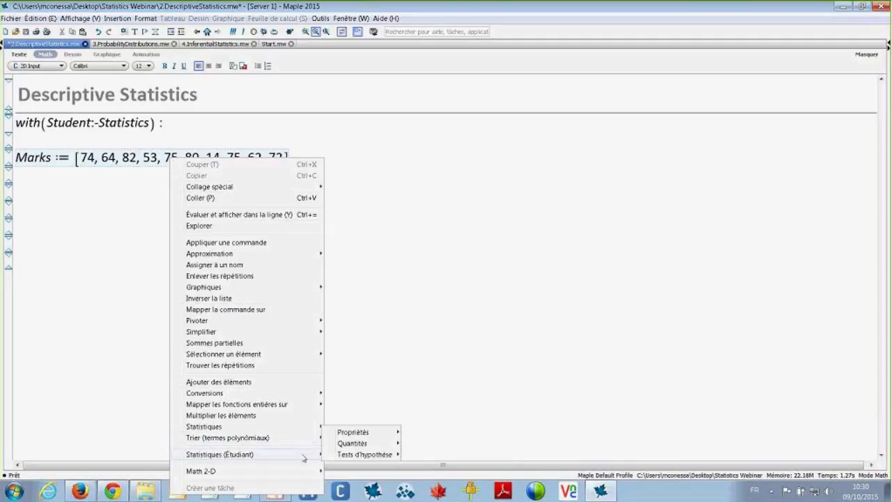
mouse_move(355, 444)
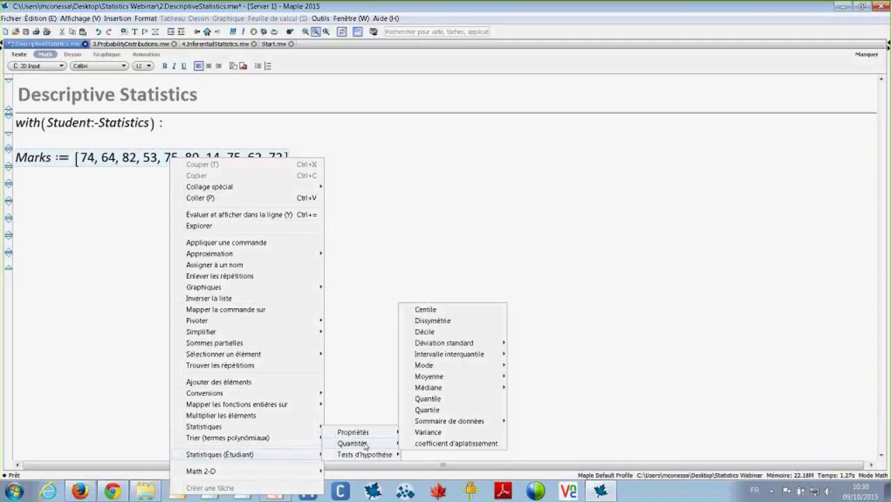
mouse_move(496, 377)
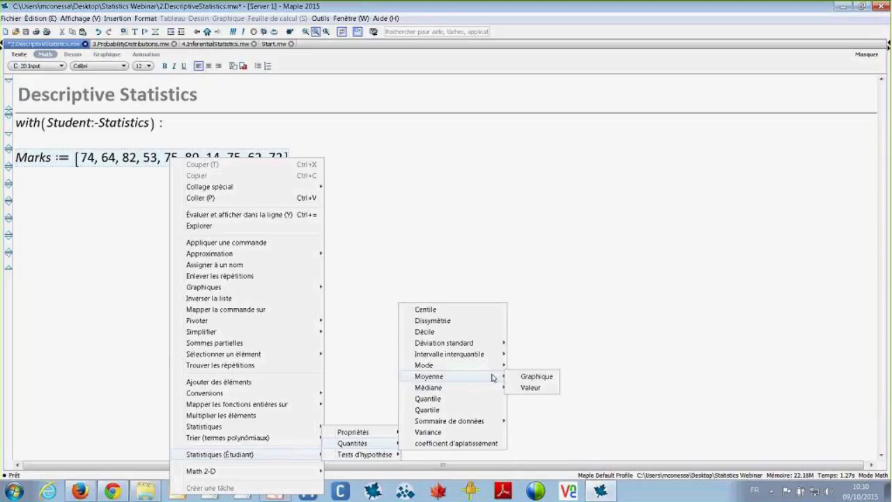
left_click(530, 388)
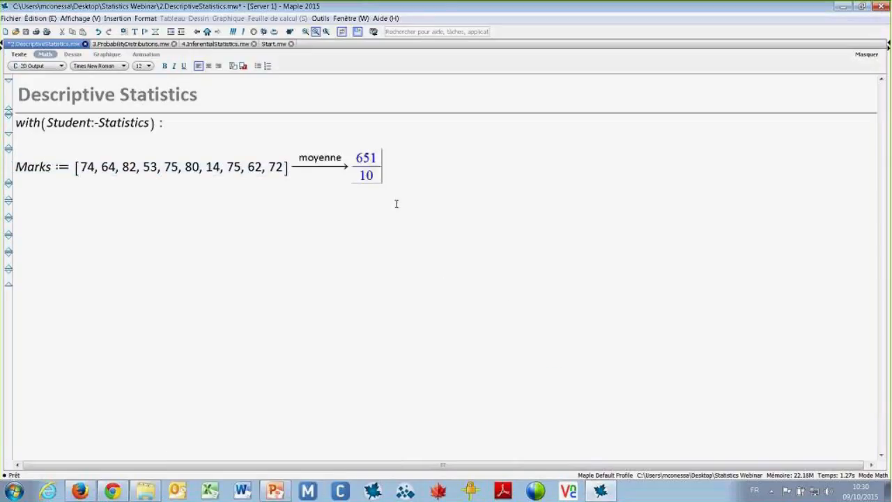
right_click(370, 169)
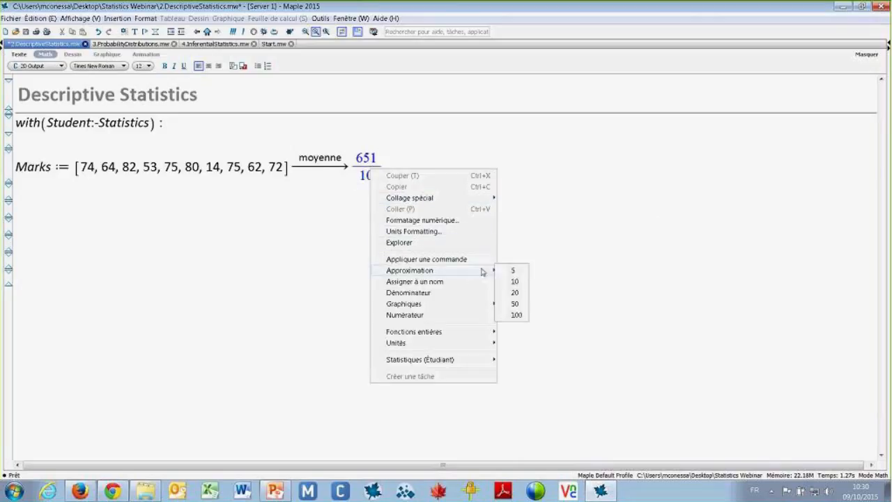
left_click(501, 271)
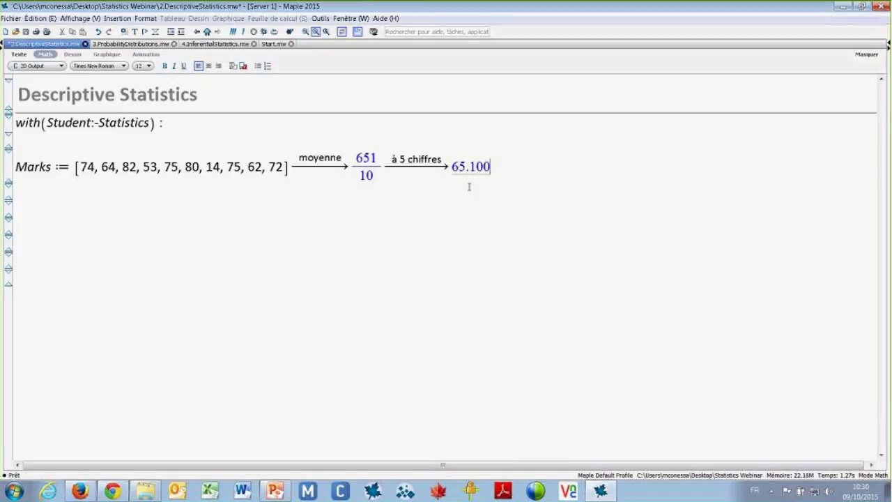
Evaluate Marks on a new line below the mean and compute the median value of the output list with Student Statistics
left_click(52, 200)
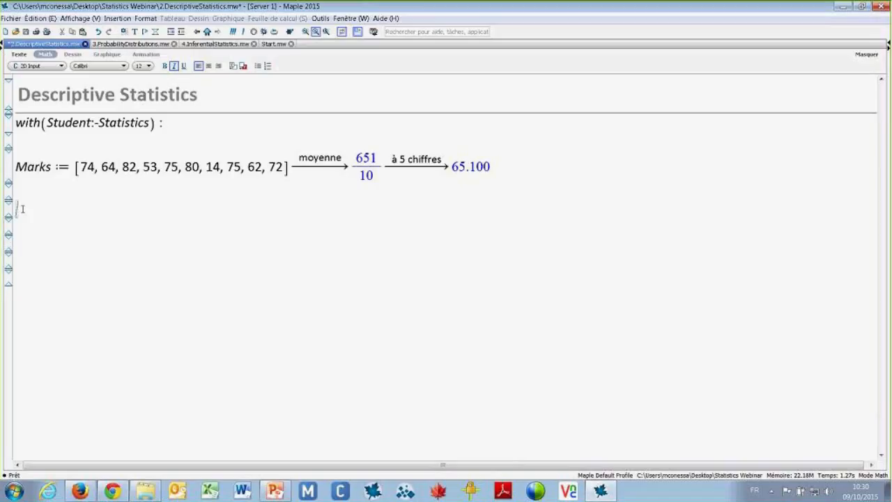
type("Marks")
key("Return")
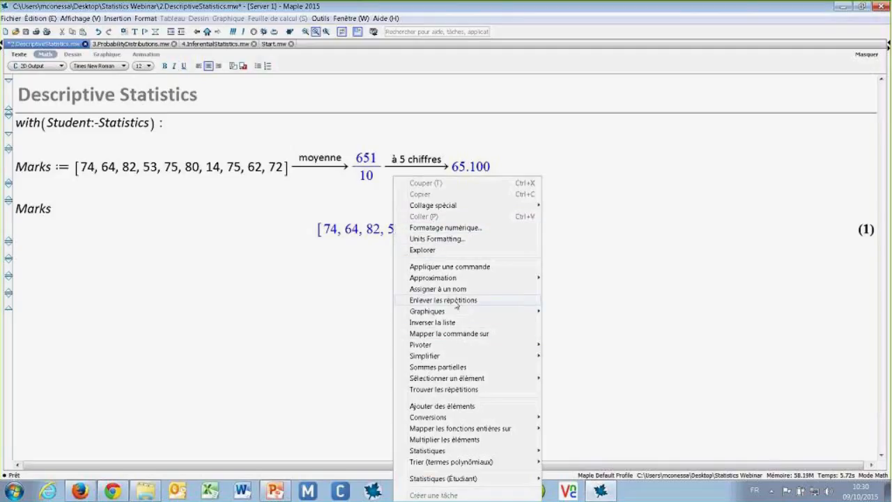
mouse_move(454, 450)
mouse_move(591, 429)
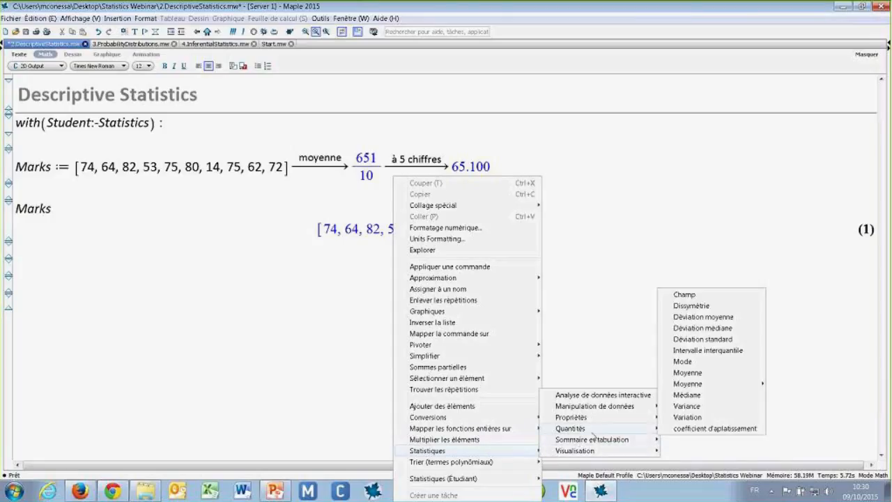
mouse_move(516, 478)
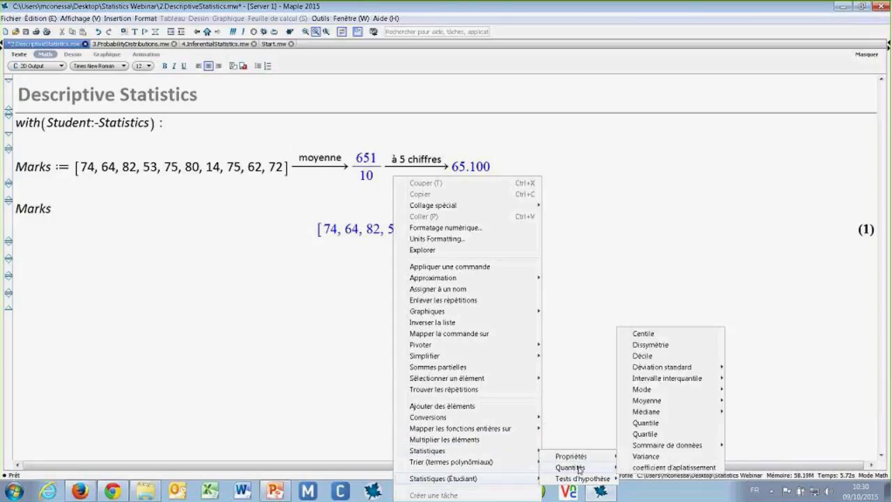
mouse_move(592, 456)
mouse_move(695, 416)
left_click(743, 422)
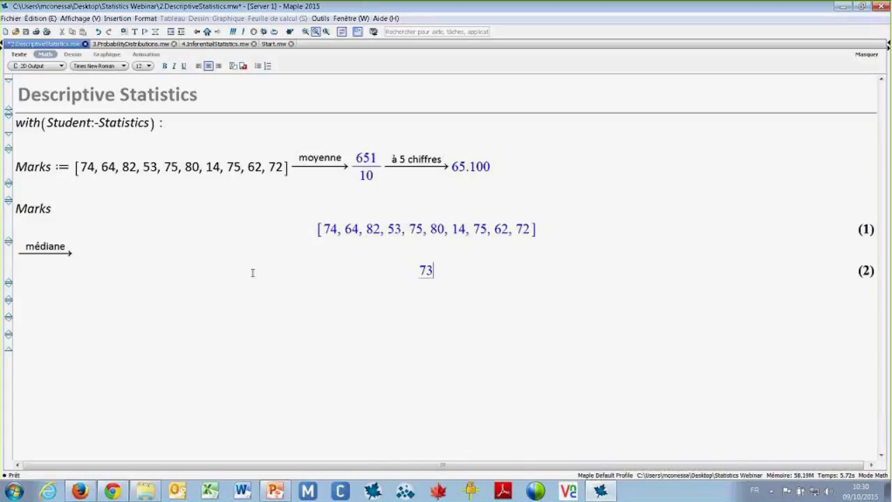
Compute the mode value of the output Marks list with Student Statistics
right_click(423, 230)
mouse_move(574, 479)
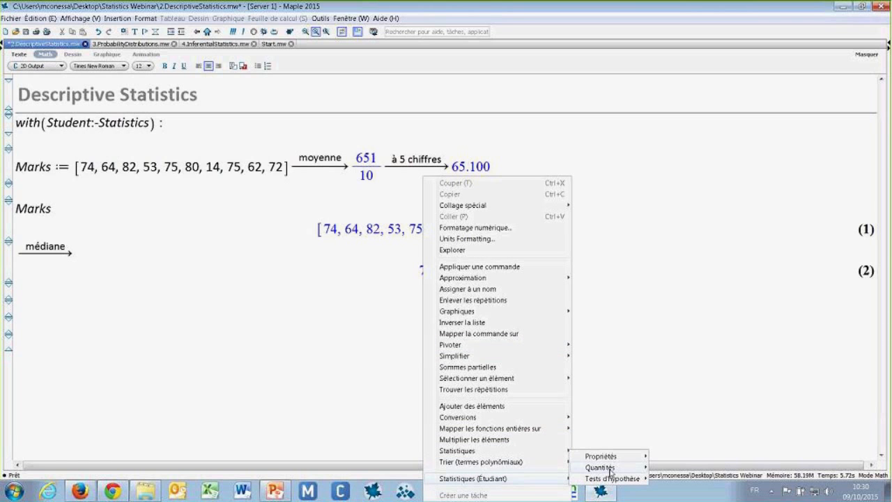
mouse_move(610, 469)
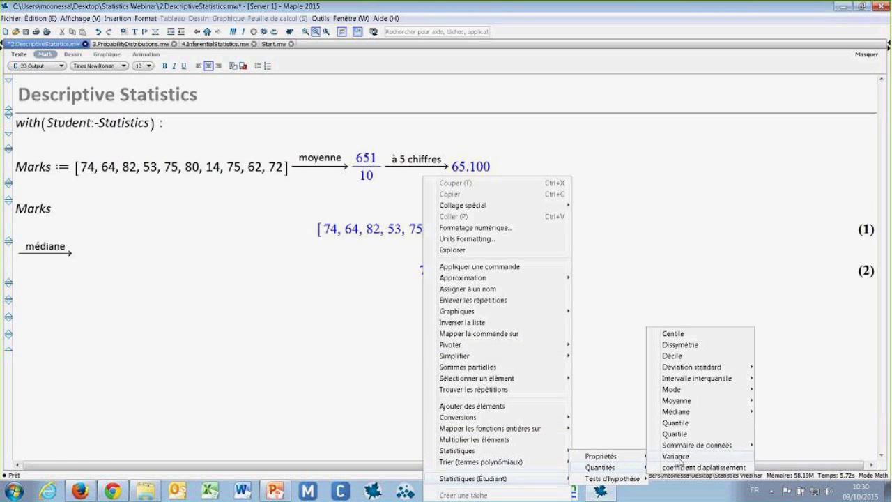
mouse_move(725, 389)
left_click(777, 401)
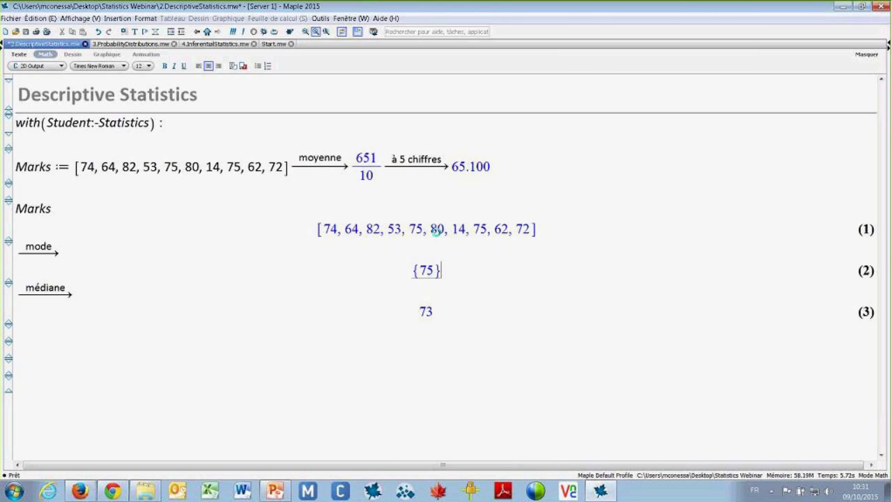
Plot the mode of the output Marks list with Student Statistics and inspect the marked line in the graph
right_click(408, 230)
mouse_move(543, 478)
mouse_move(610, 473)
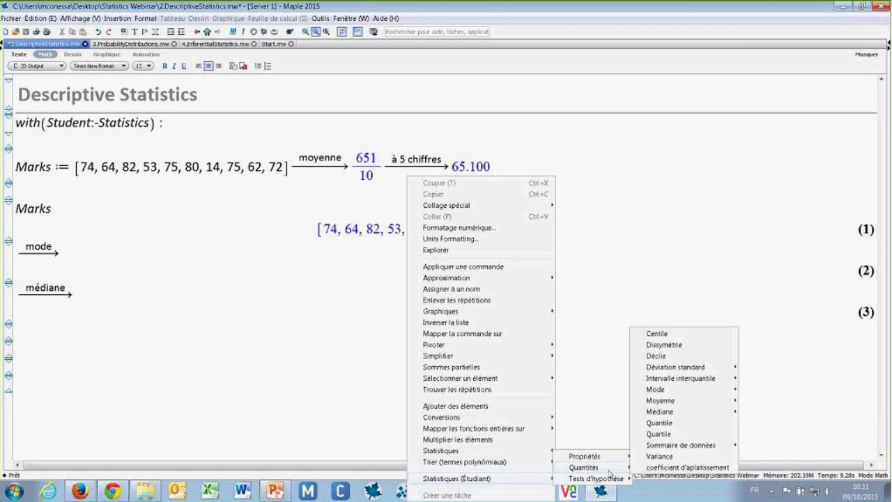
mouse_move(725, 390)
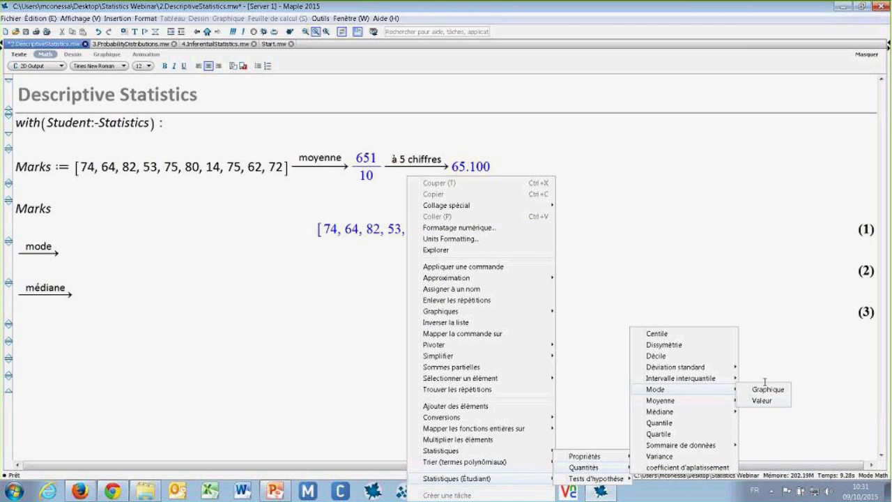
left_click(768, 390)
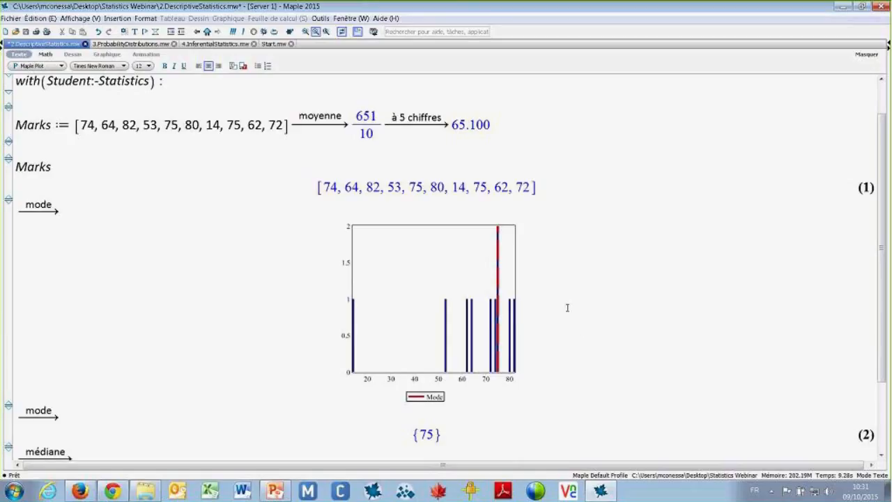
left_click(501, 228)
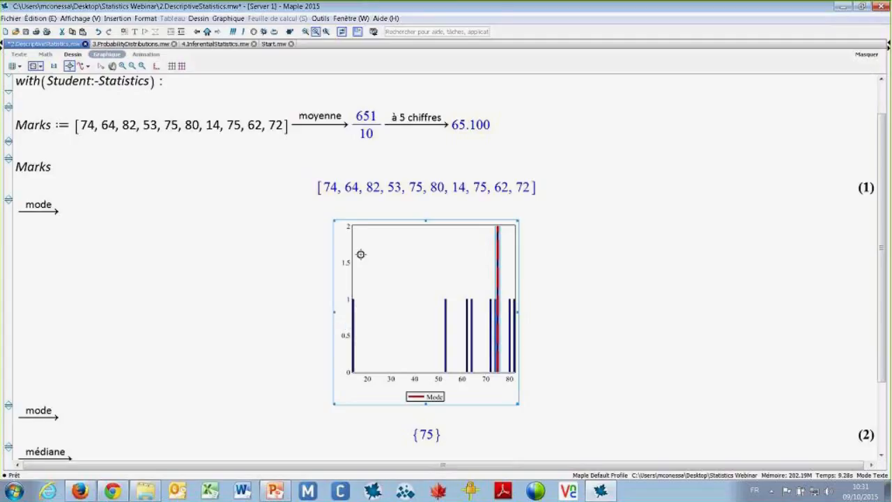
left_click(643, 340)
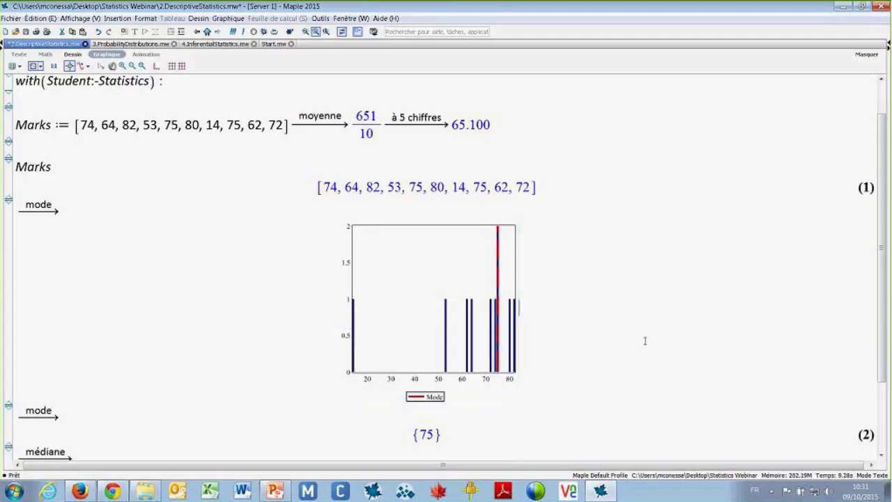
Add blank lines below the median result and evaluate Marks; there to show the list again
scroll(645, 340, "down", 2)
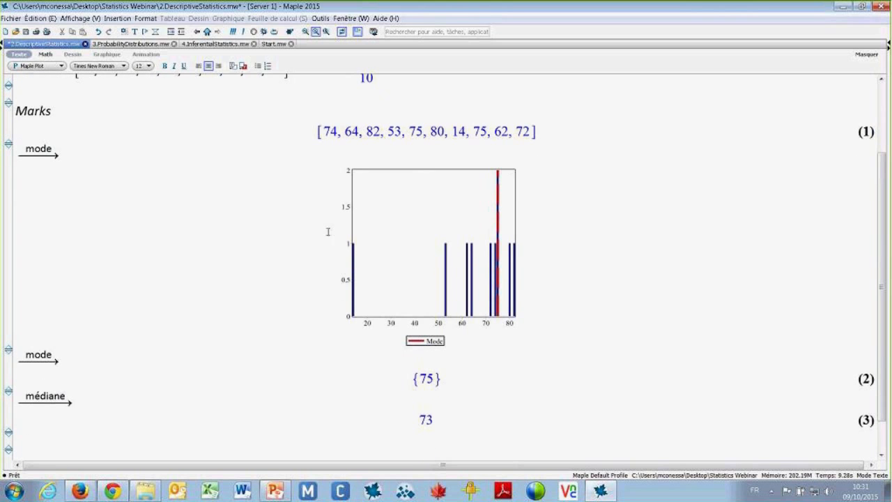
scroll(603, 352, "down", 2)
scroll(263, 325, "up", 1)
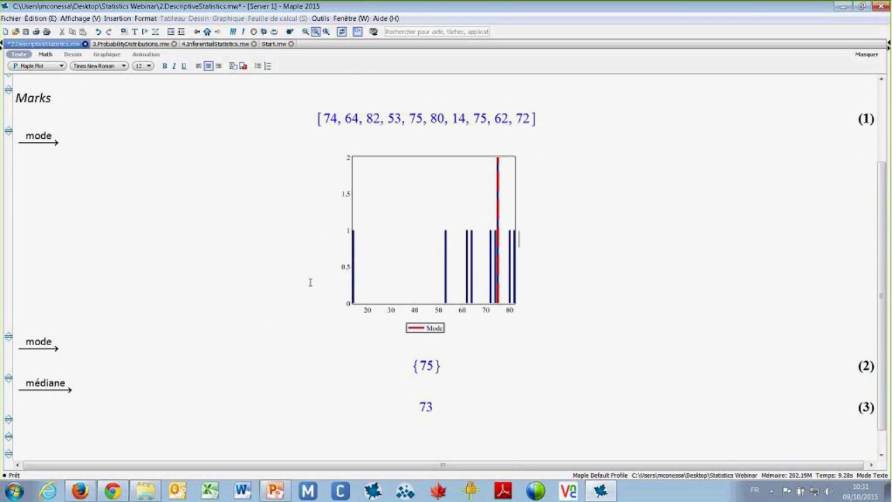
scroll(105, 380, "down", 1)
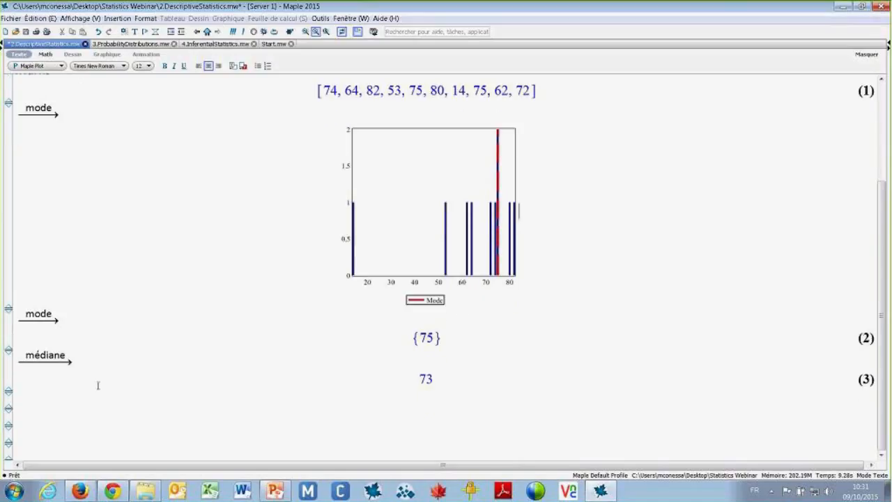
left_click(29, 405)
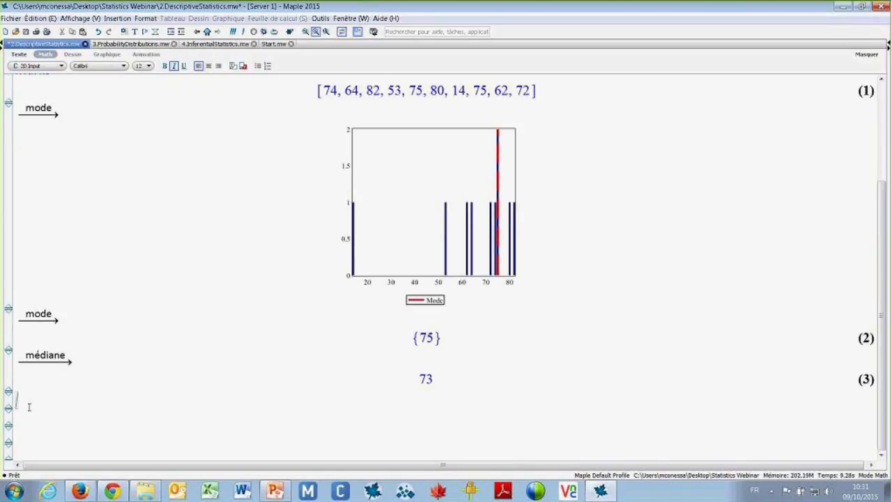
scroll(29, 407, "down", 3)
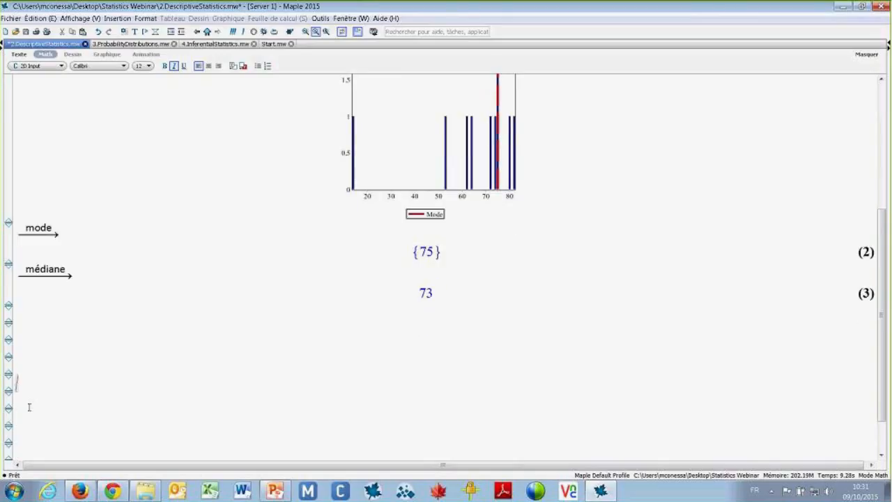
type("Marks")
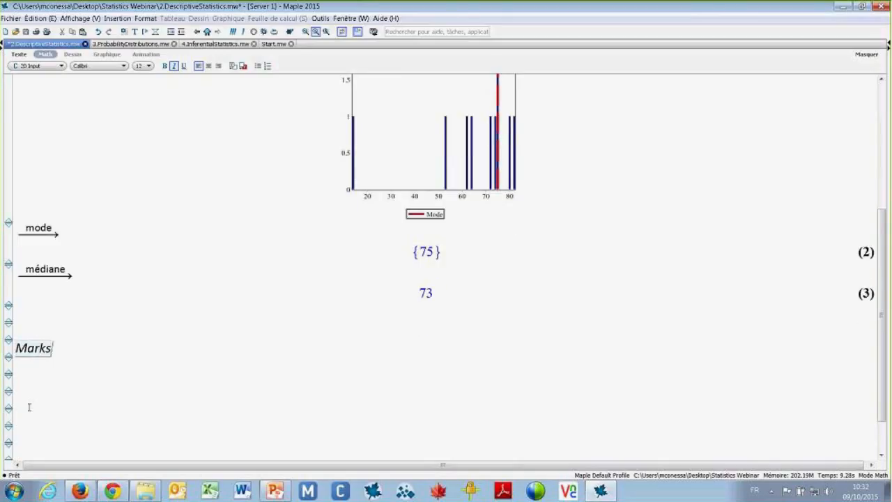
type(";")
key("Return")
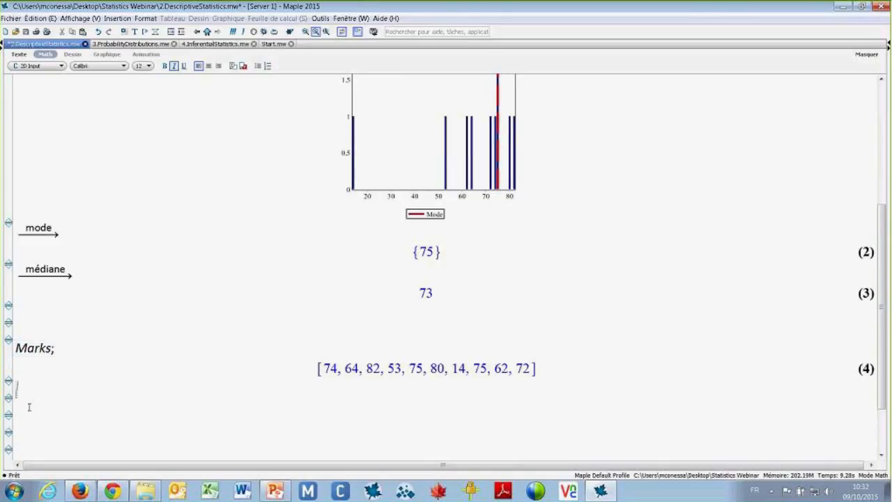
Sort the list in ascending order by evaluating sort(Marks); below the repeated Marks output
scroll(52, 406, "down", 2)
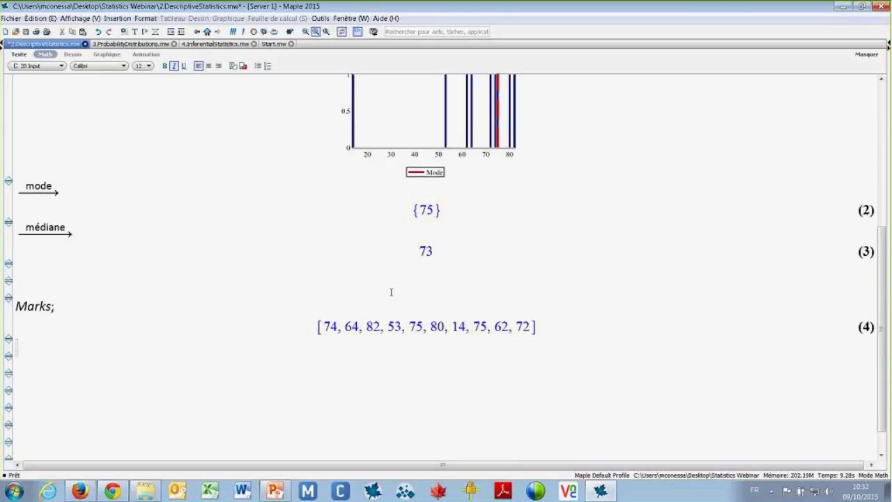
scroll(391, 292, "down", 1)
left_click(18, 332)
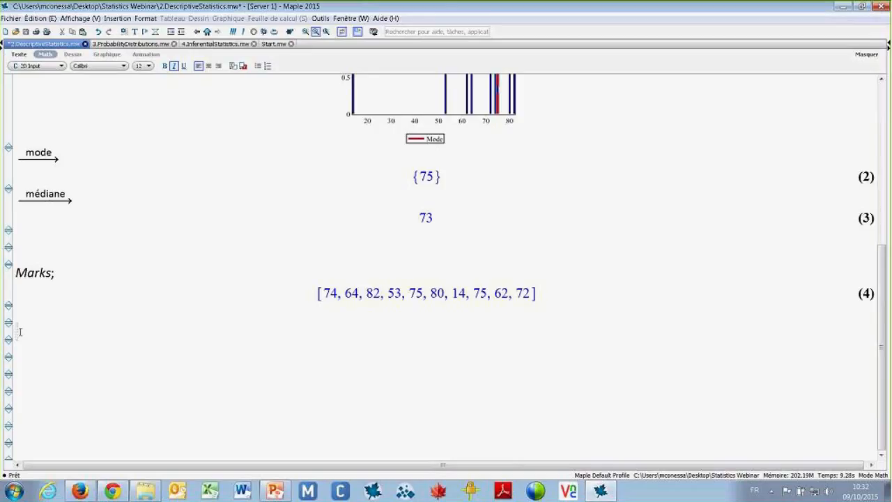
type("sort(Marks)")
type(";")
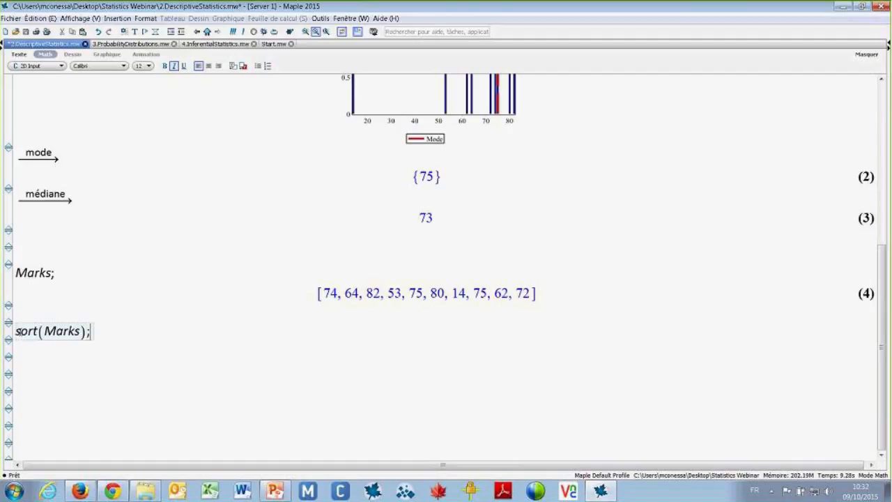
key("Return")
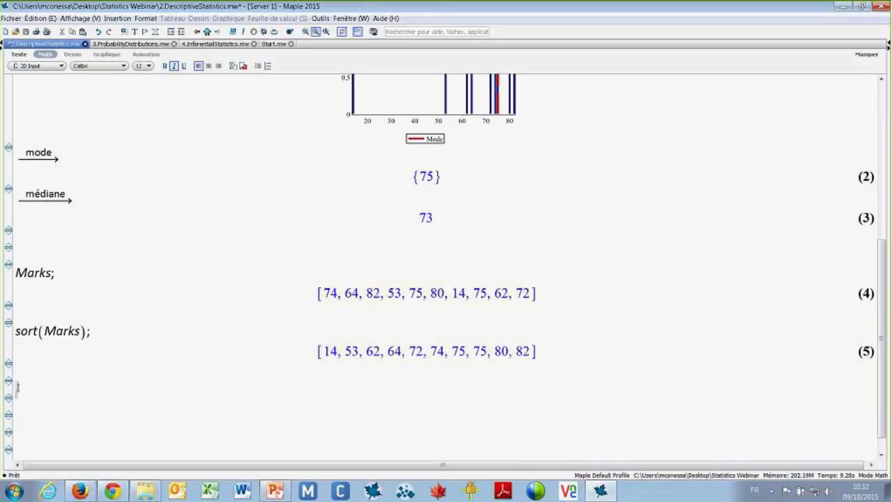
Calculate the range of the marks by evaluating 82 − 14 inline below the sorted list
type("82")
type("-")
type("14")
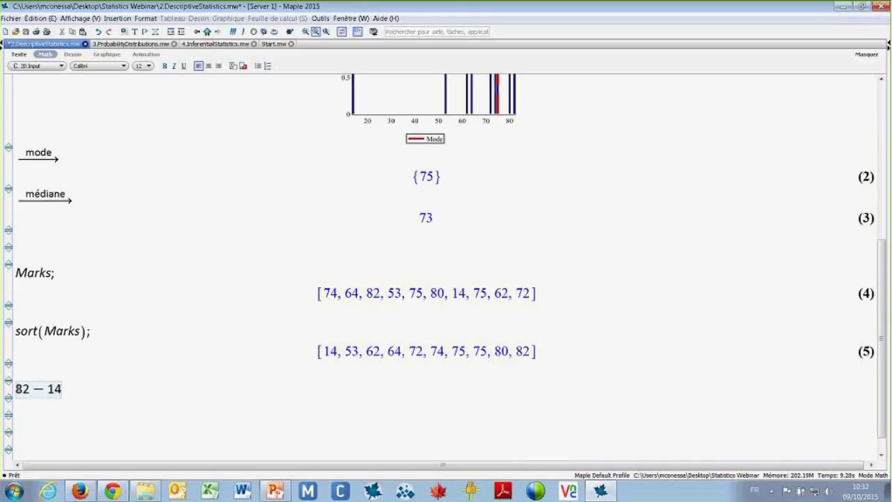
key("ctrl+equal")
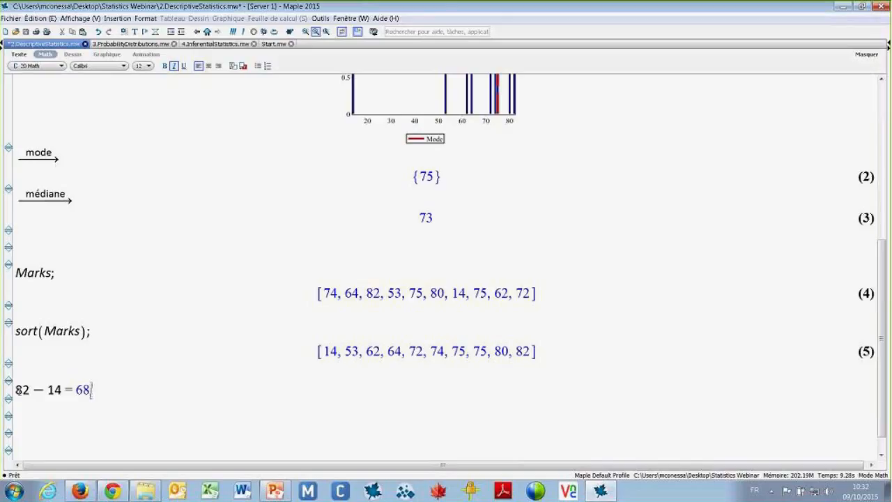
Add the text line "1er quartile 62" below the 82 − 14 calculation
left_click(30, 402)
key("F5")
type("1")
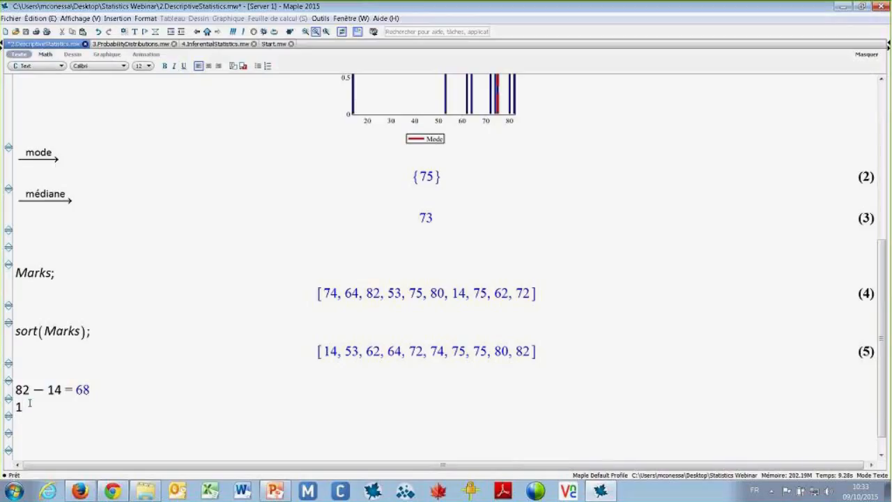
type("er quartile")
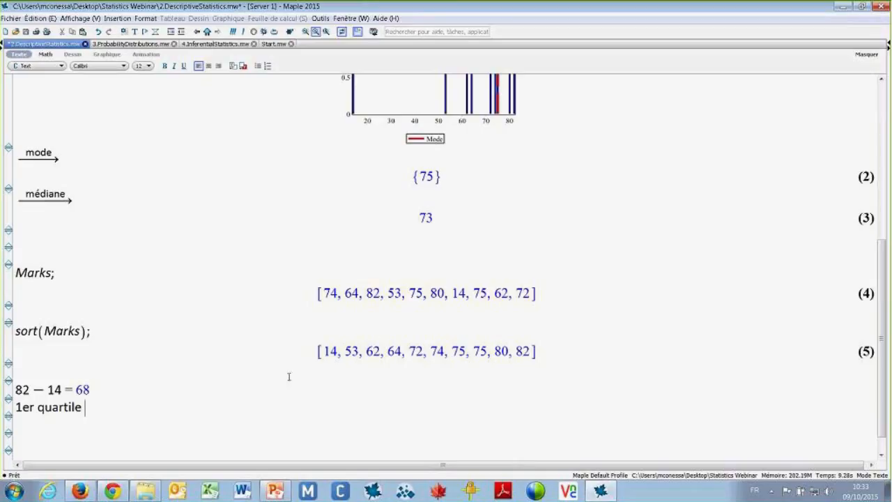
key("F5")
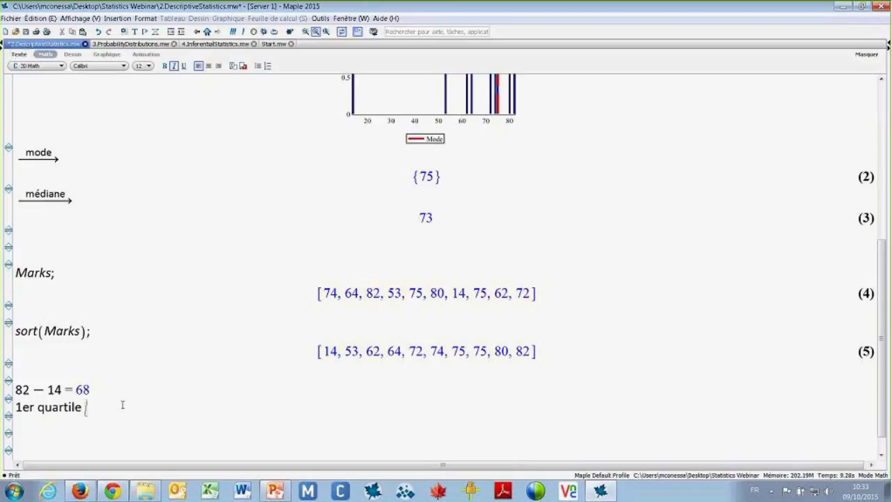
type("6")
key("BackSpace")
key("F5")
type("62")
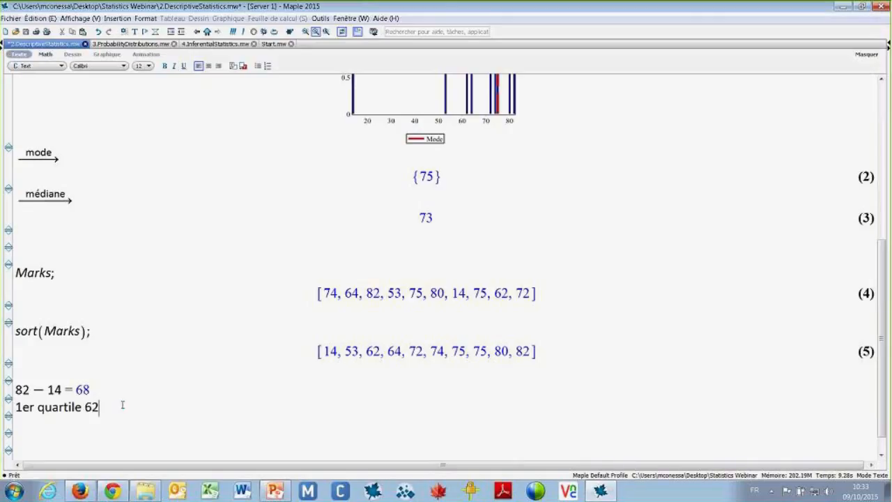
Add the text line "3eme quartile 75" below the first-quartile line
type("3eme quya")
key("BackSpace")
key("BackSpace")
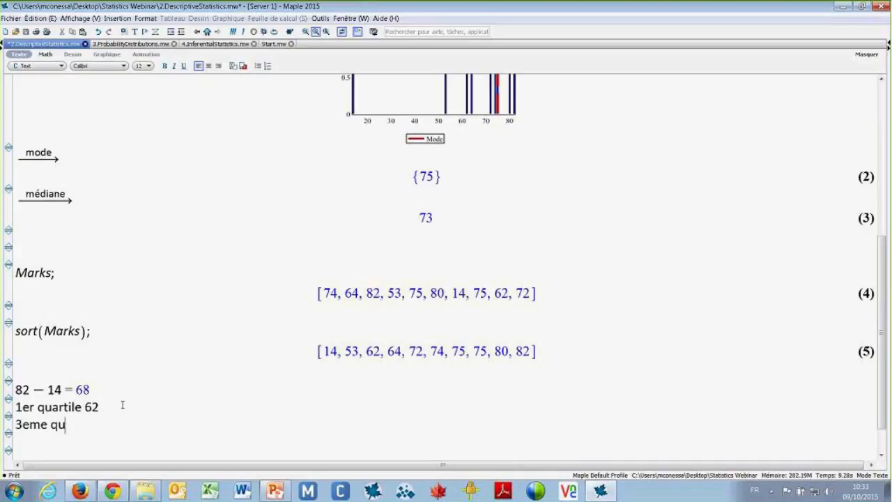
type("artule")
key("BackSpace")
key("BackSpace")
key("BackSpace")
key("BackSpace")
type("ile")
double_click(478, 351)
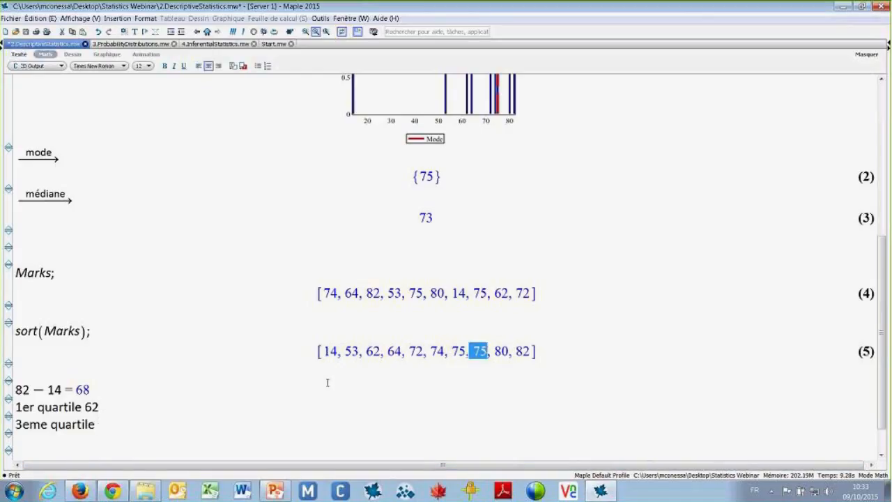
left_click(125, 424)
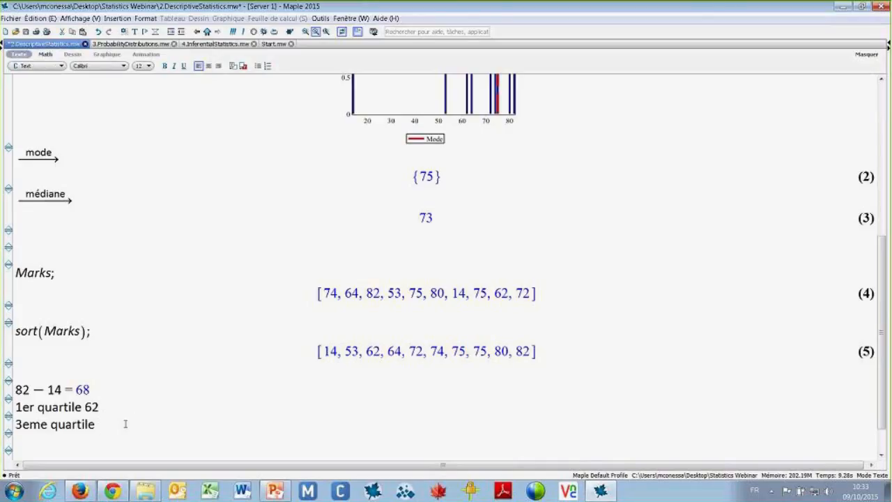
type("75")
key("Return")
Calculate the interquartile range by evaluating 75 − 62 in math mode below the quartile notes
key("F5")
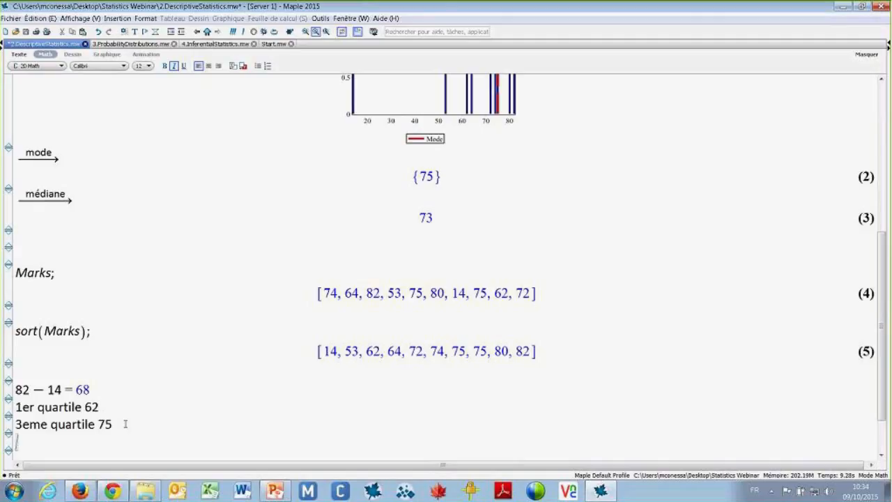
type("62")
key("BackSpace")
key("BackSpace")
type("75-62")
key("Return")
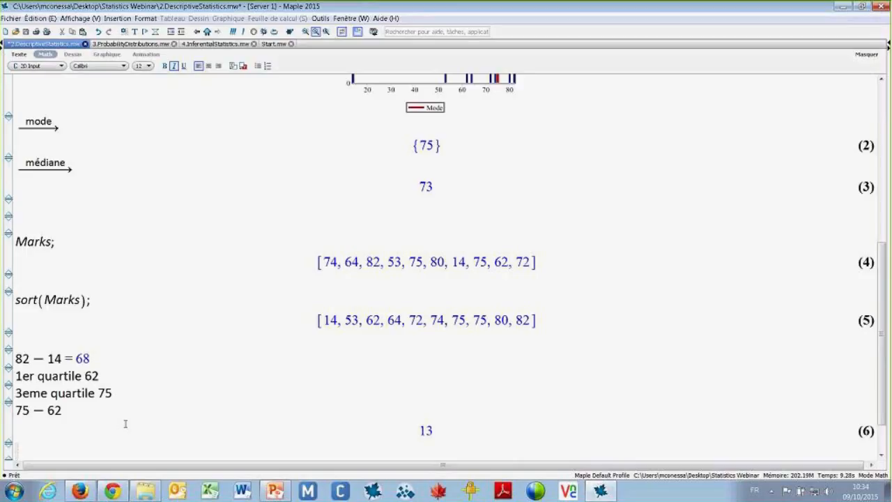
left_click(219, 416)
Plot the interquartile range of the sorted marks list with Student Statistics and compare the graph with the 75 − 62 result
scroll(364, 318, "down", 2)
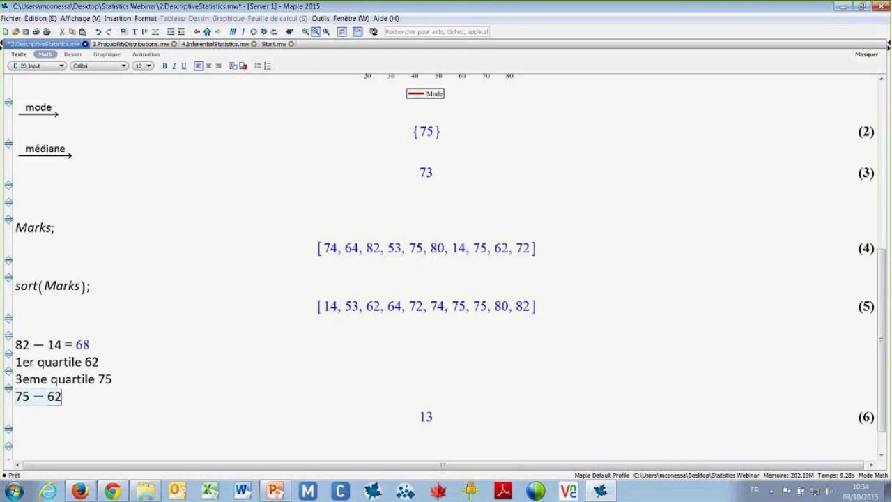
double_click(417, 269)
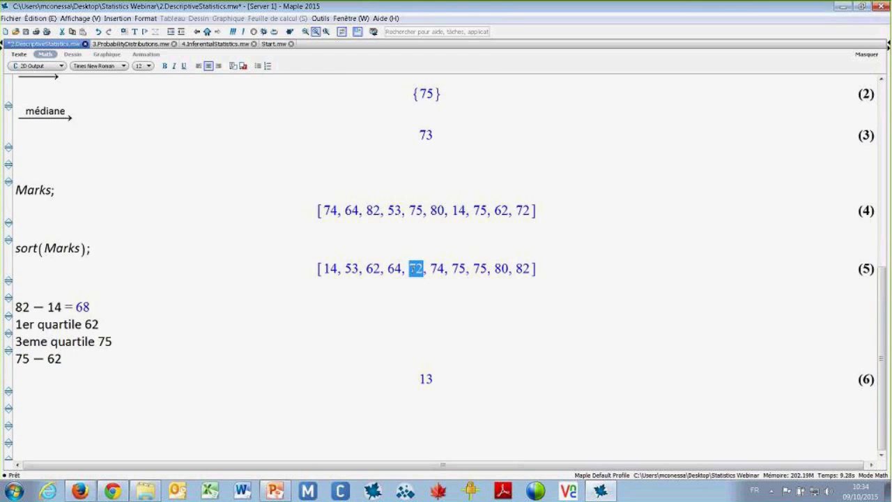
right_click(414, 268)
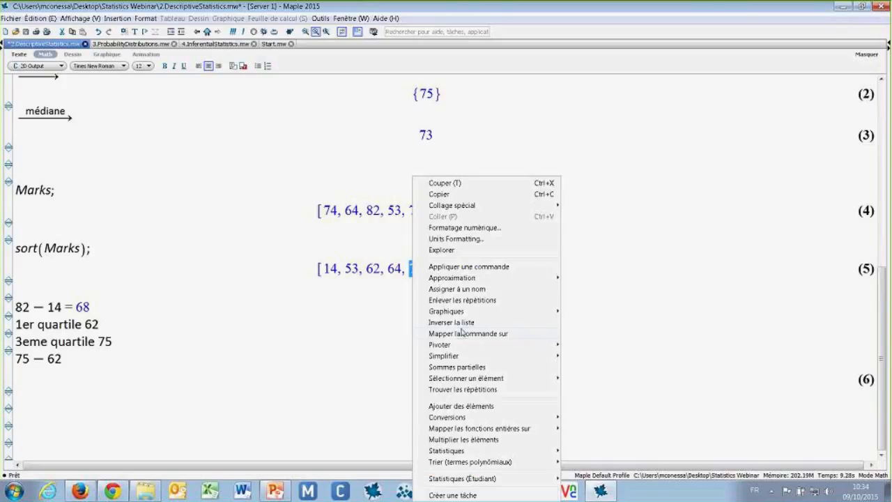
mouse_move(520, 479)
mouse_move(598, 468)
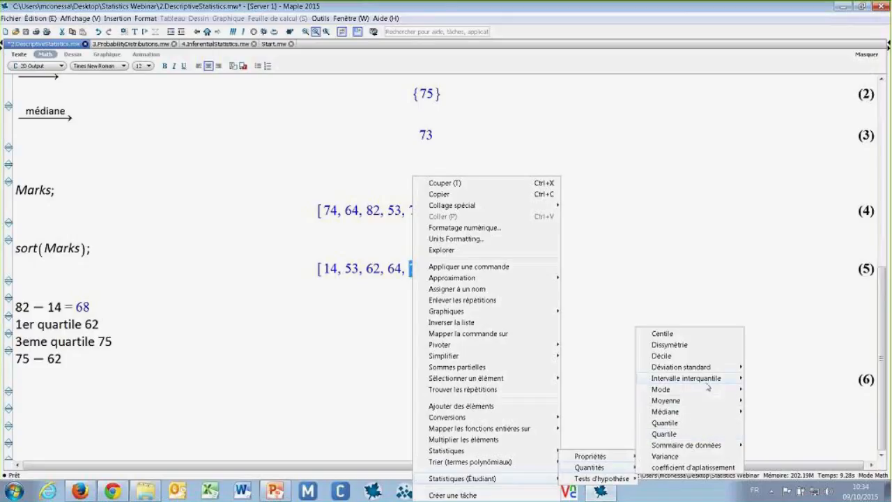
mouse_move(708, 383)
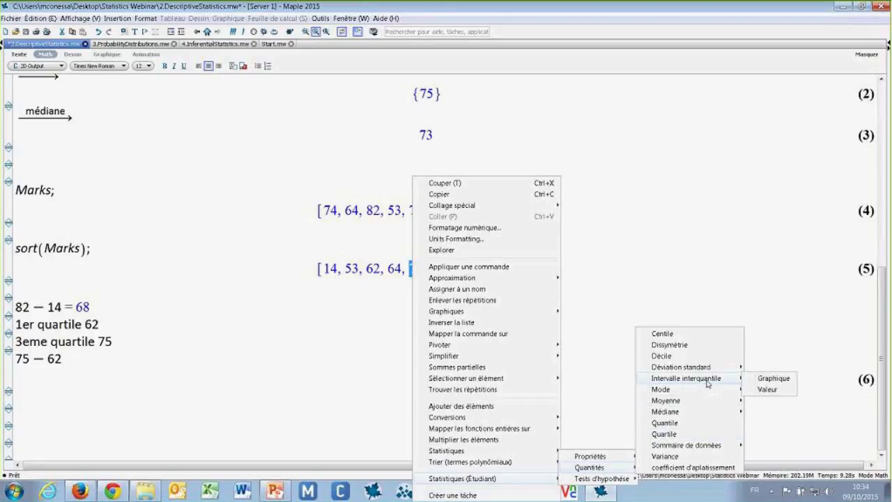
left_click(763, 379)
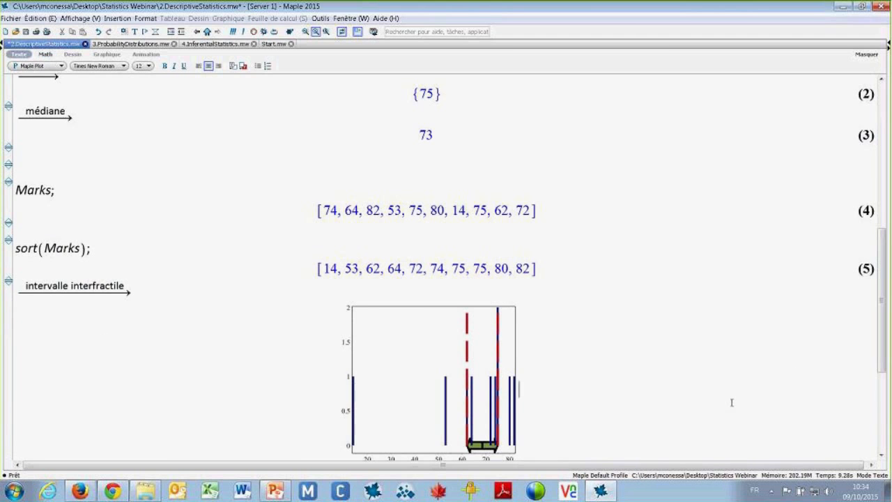
scroll(688, 377, "down", 3)
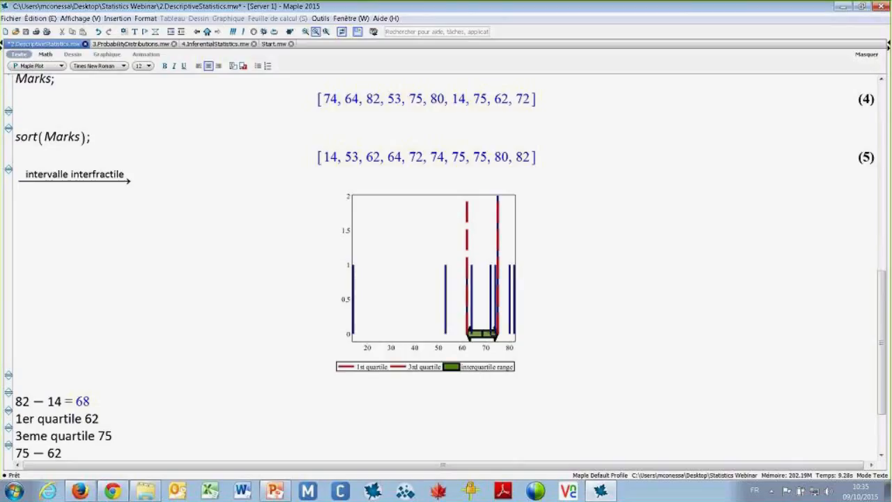
key("Return")
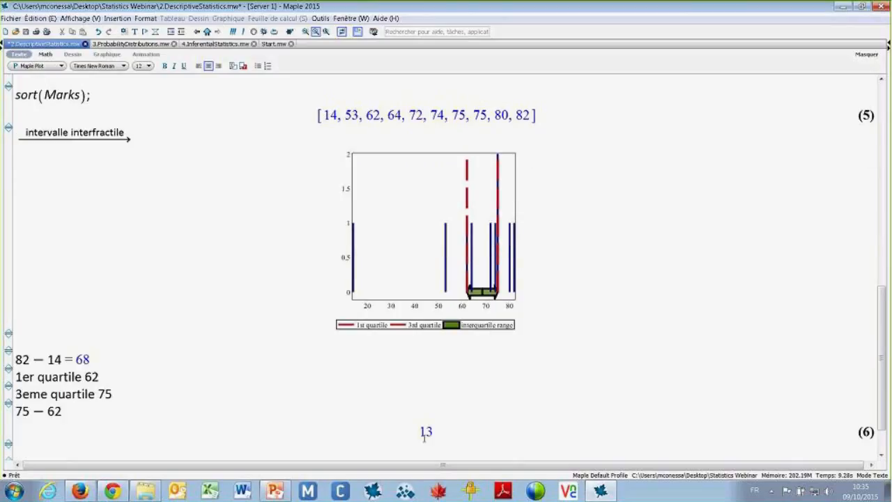
left_click(426, 431)
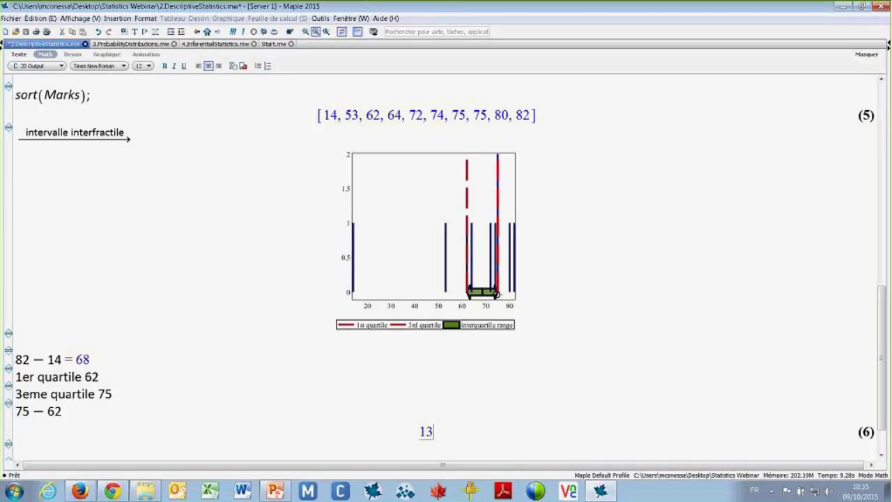
Show the original list again by evaluating Marks; below the interquartile range calculation
left_click(22, 455)
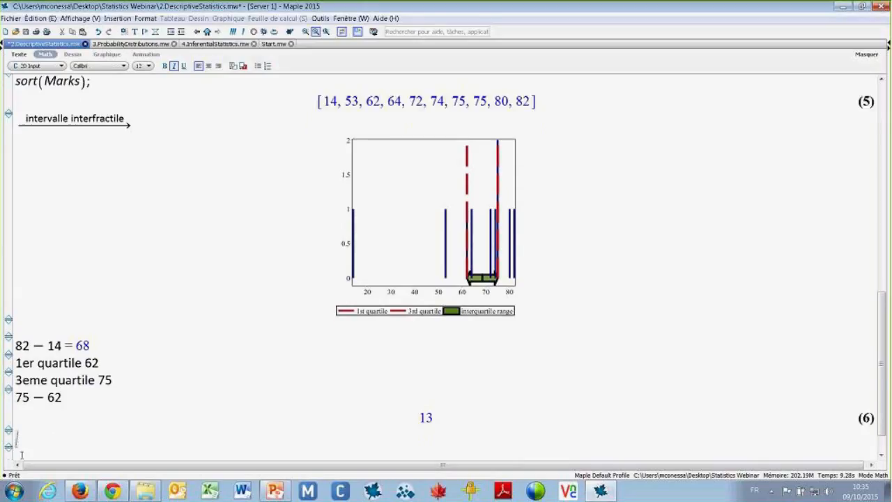
type("marks;")
key("Return")
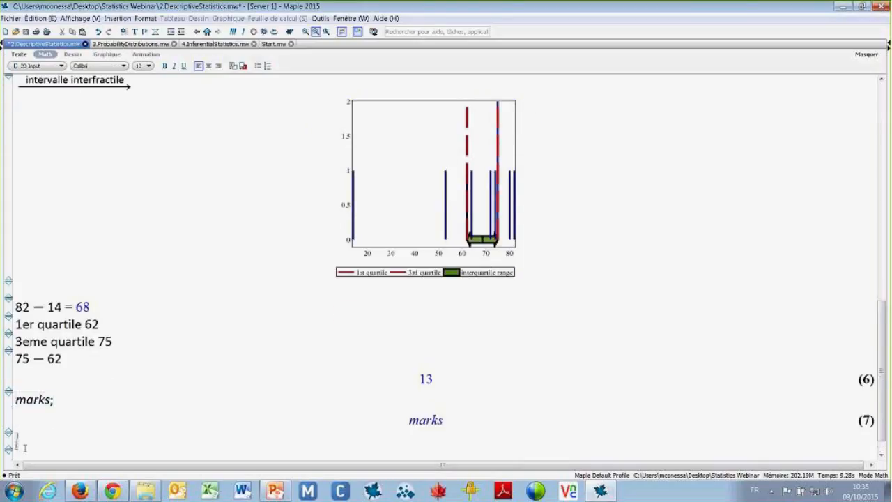
left_click(26, 401)
key("BackSpace")
type("M")
key("Return")
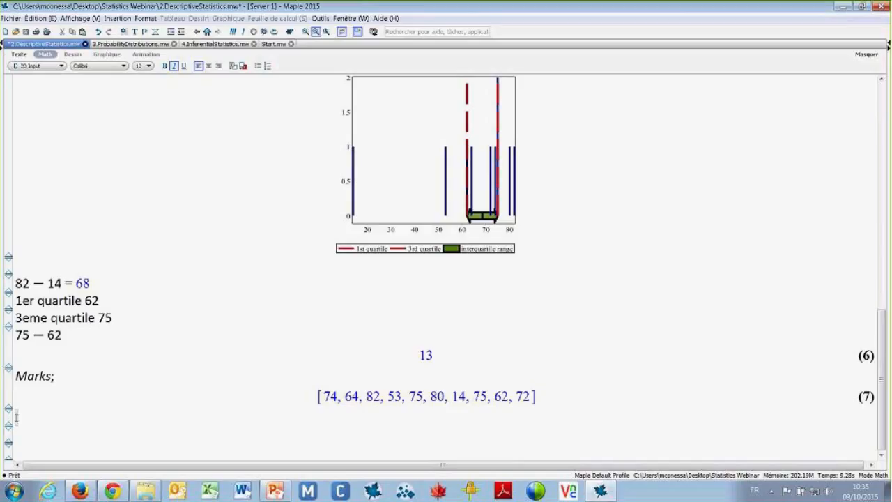
Compute the summary statistics of the list by evaluating DataSummary(Marks); below the repeated Marks output
type("Datasumma")
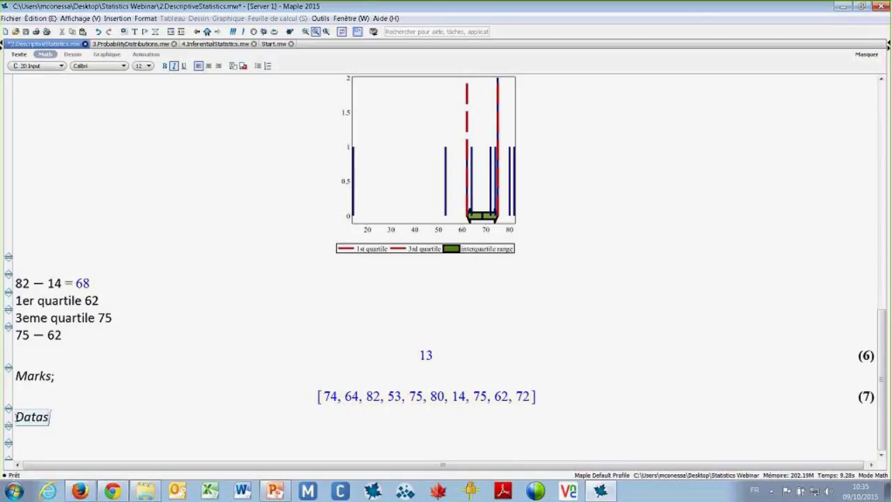
key("BackSpace")
key("BackSpace")
key("BackSpace")
key("BackSpace")
key("BackSpace")
type("Summary")
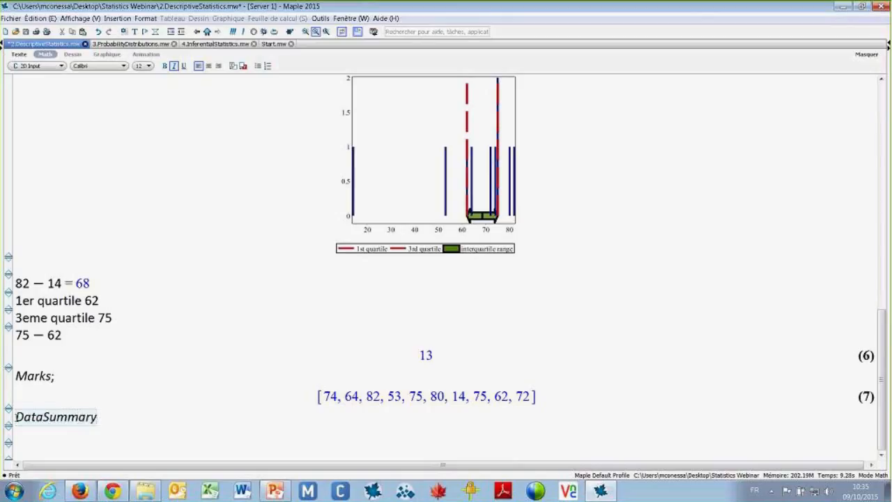
type("(Marks)")
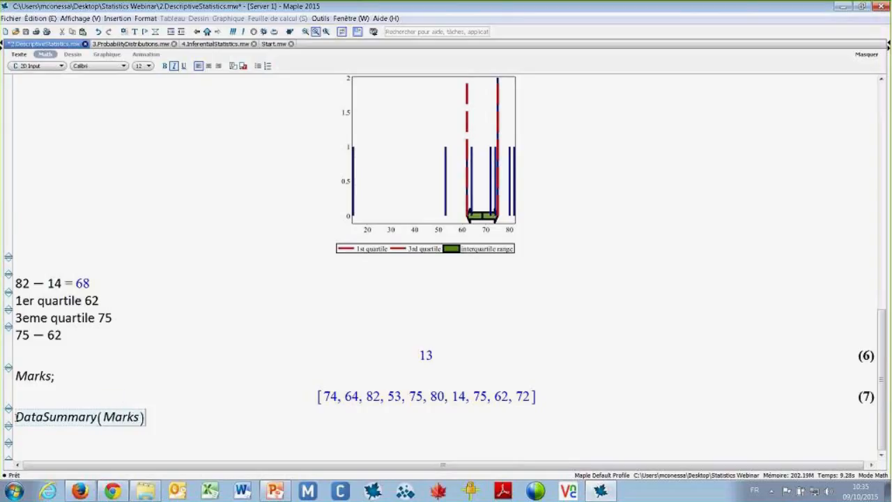
type(";")
key("Return")
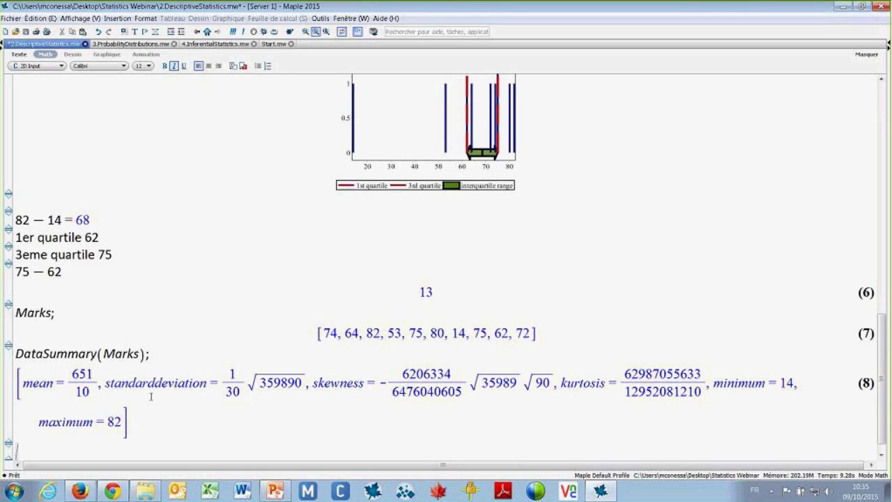
Add several blank lines below the DataSummary result
key("Return")
key("Return")
key("Return")
key("Return")
key("Return")
key("Return")
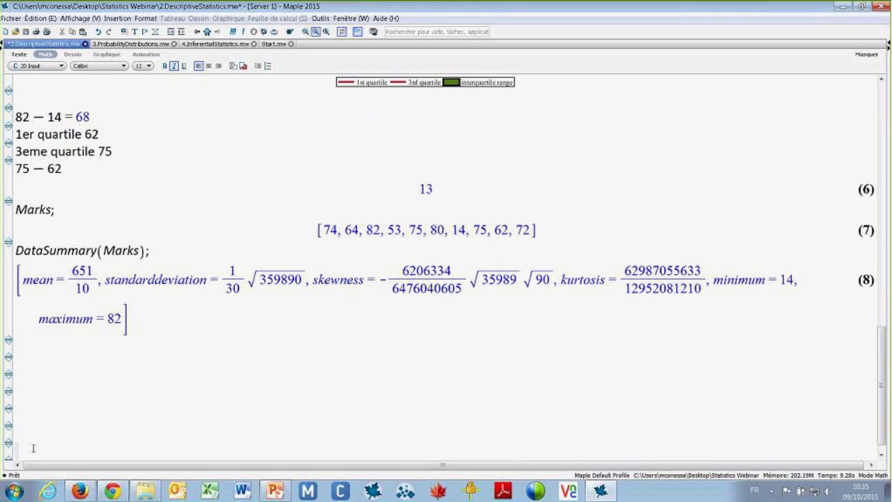
Plot the data summary of the Marks output above DataSummary with Student Statistics and inspect the graph
double_click(415, 230)
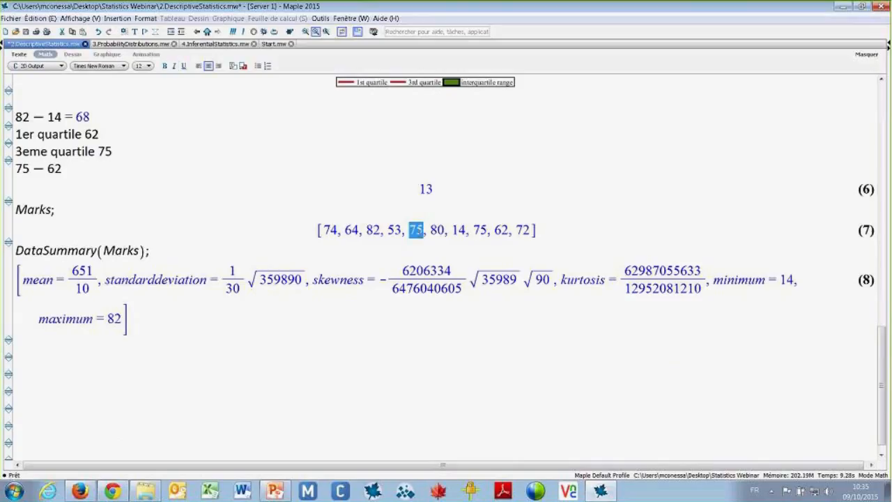
right_click(416, 231)
mouse_move(464, 314)
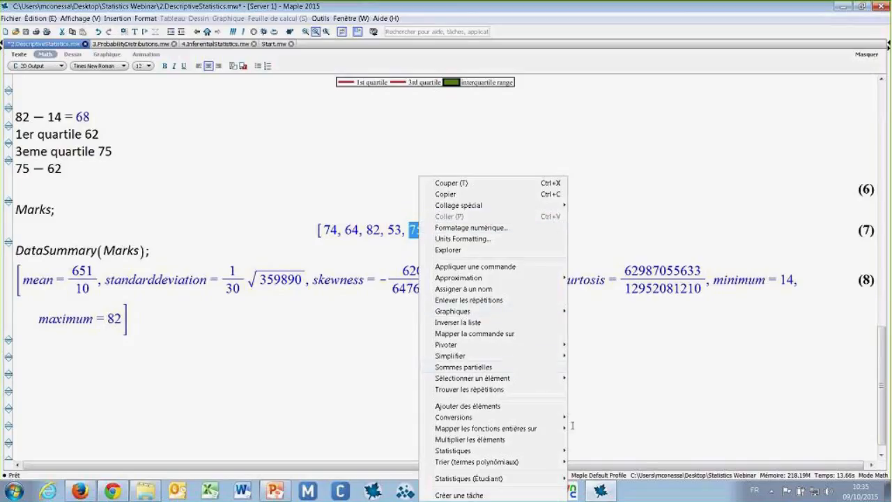
mouse_move(549, 481)
mouse_move(631, 470)
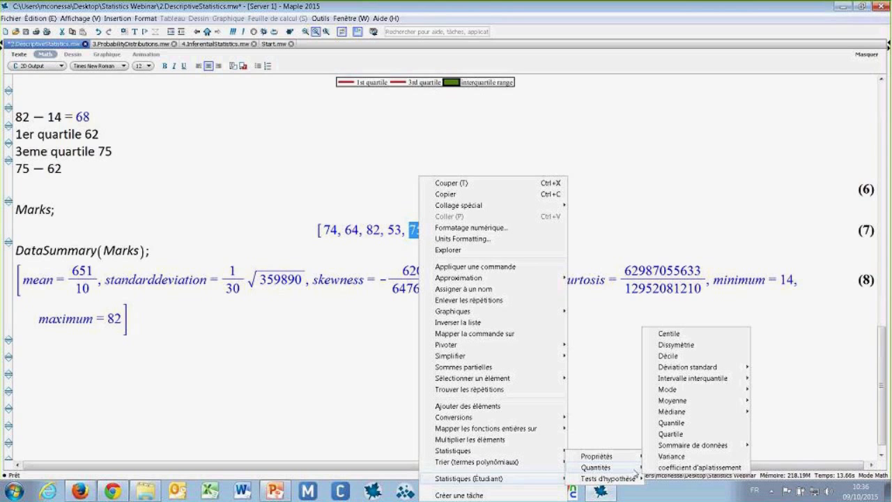
mouse_move(697, 446)
left_click(780, 446)
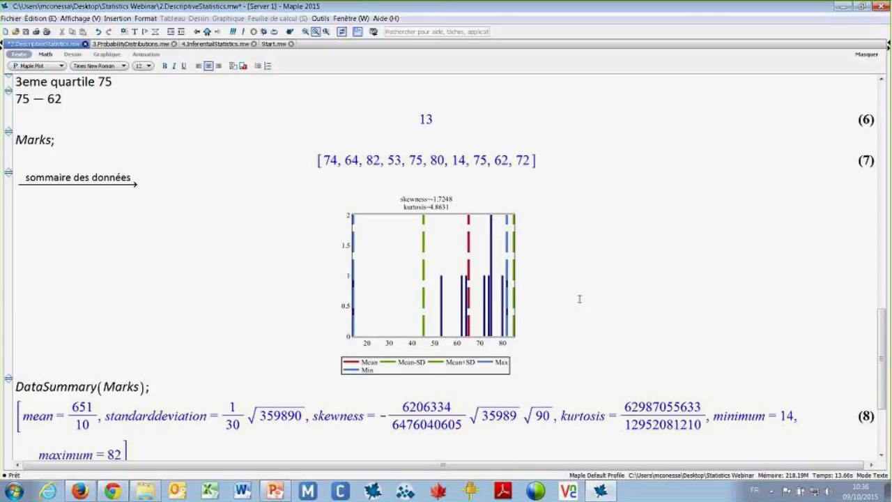
scroll(578, 299, "down", 2)
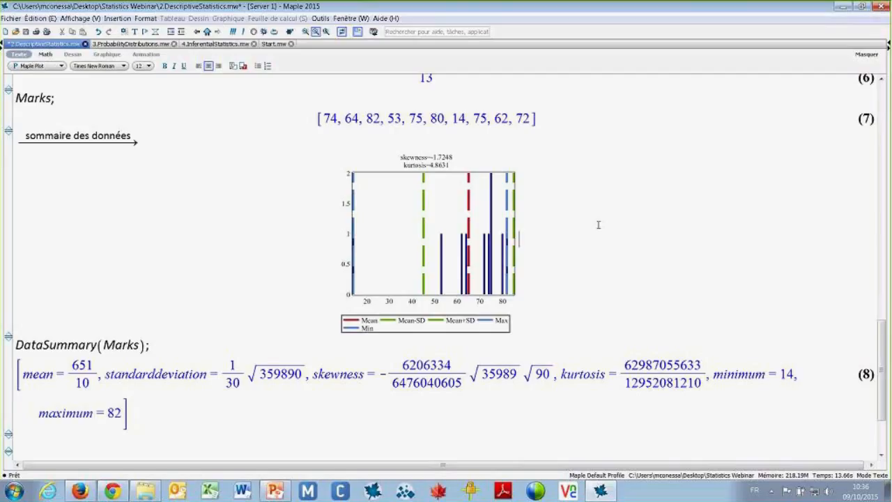
Enter the expression 74 − Mean(Marks) on a blank line below the DataSummary result
scroll(598, 225, "down", 4)
left_click(24, 328)
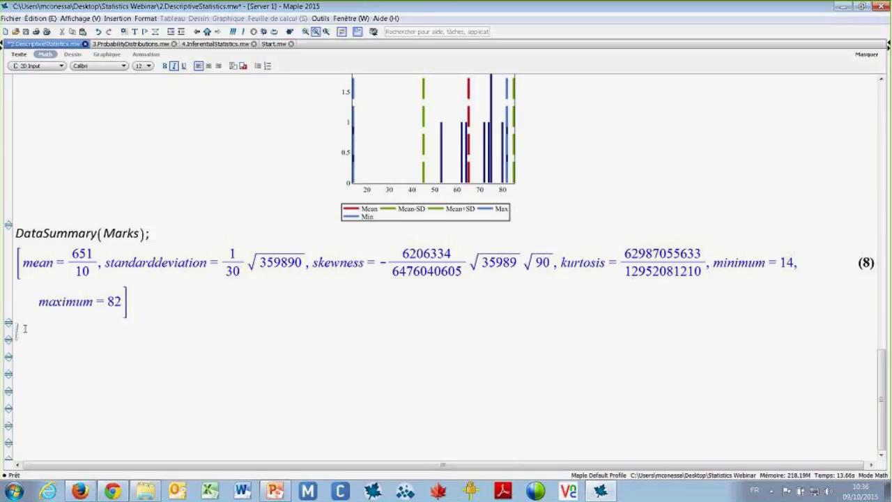
left_click(22, 347)
type("74")
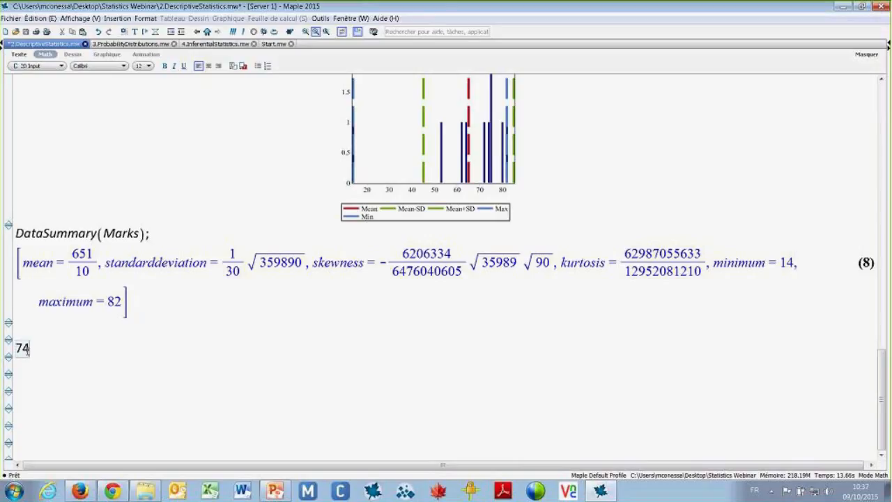
type("-")
type("Mean")
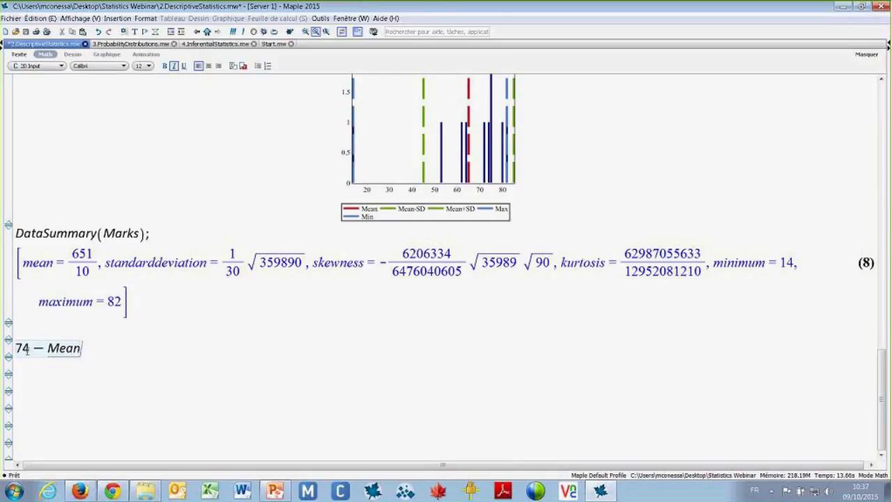
type("(Marks)")
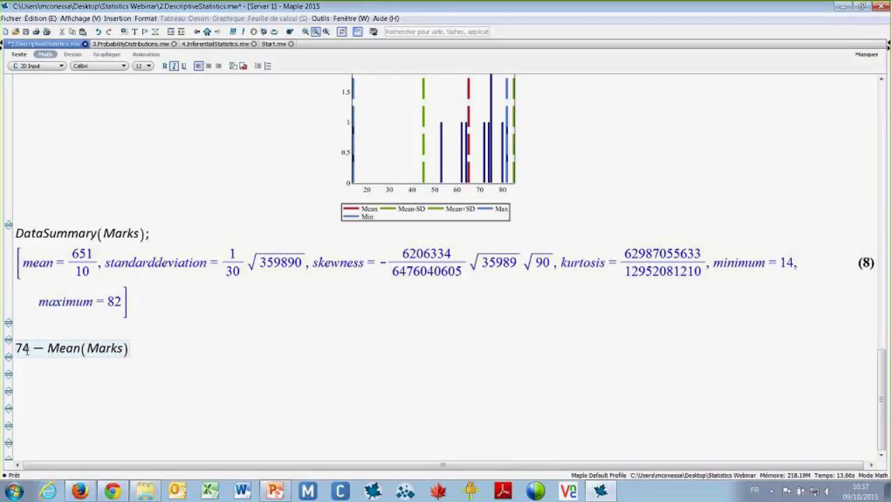
Divide the whole expression 74 − Mean(Marks) by StandardDeviation(Marks), end it with a semicolon and evaluate it
key("shift+Left")
key("shift+Left")
key("shift+Left")
key("shift+Left")
key("shift+Left")
key("shift+Left")
key("shift+Left")
key("shift+Left")
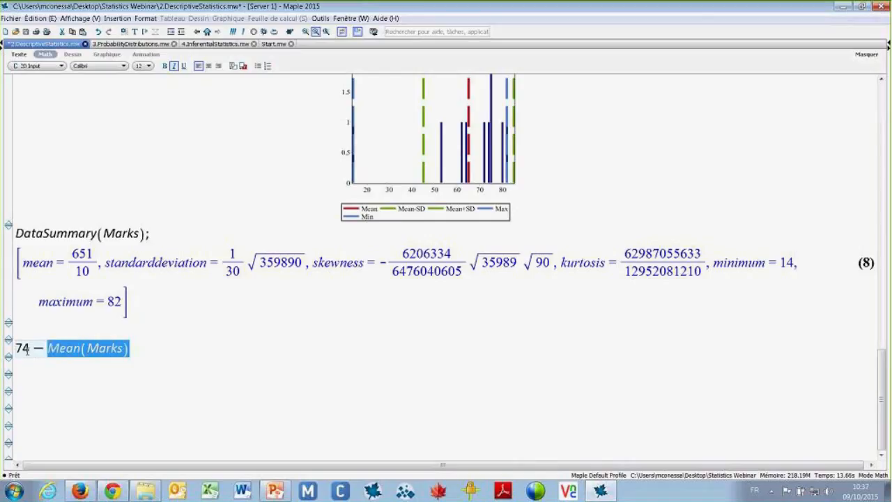
key("Left")
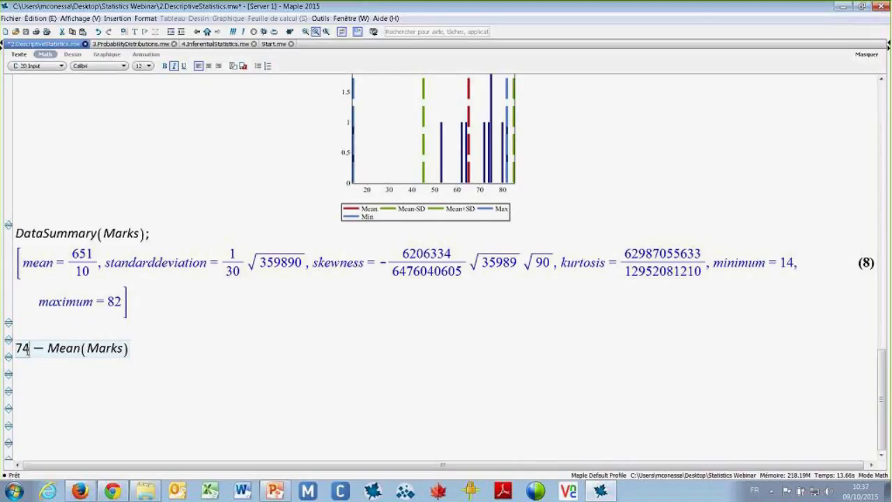
key("shift+End")
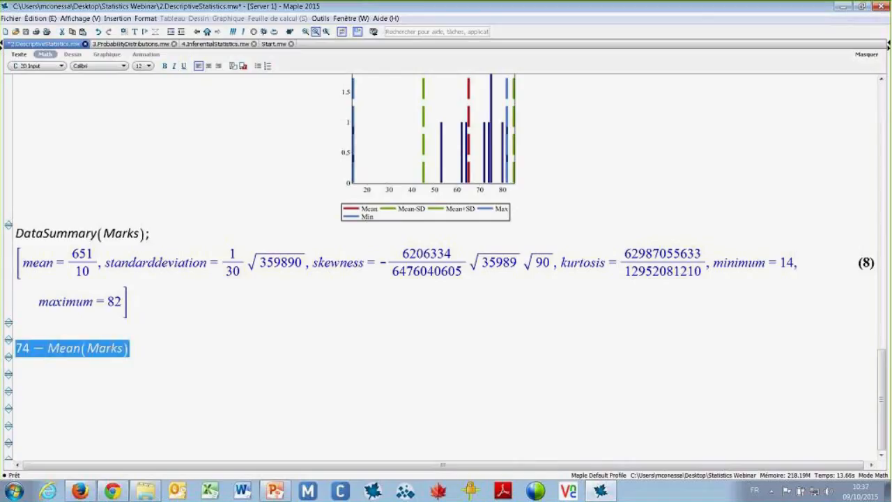
type("/")
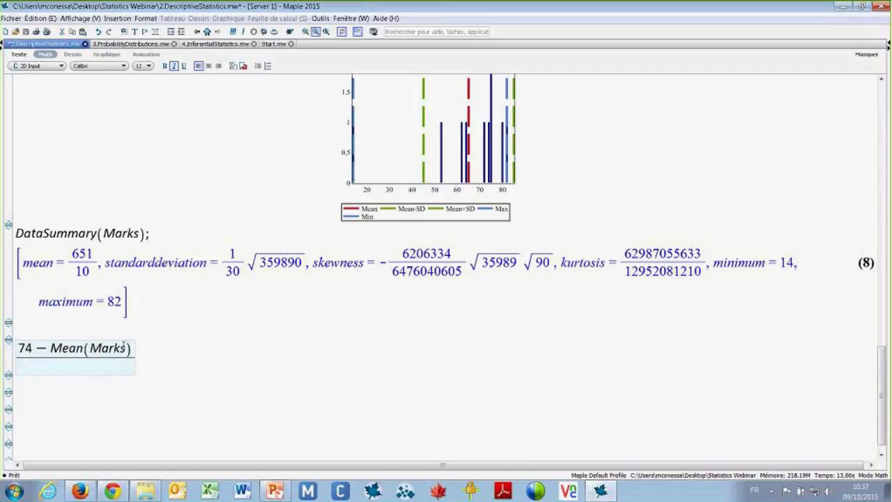
type("StandardD")
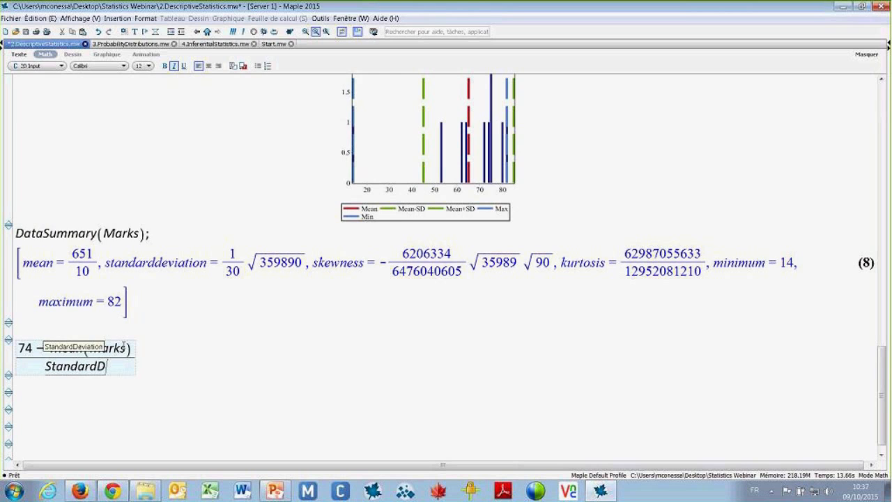
key("Return")
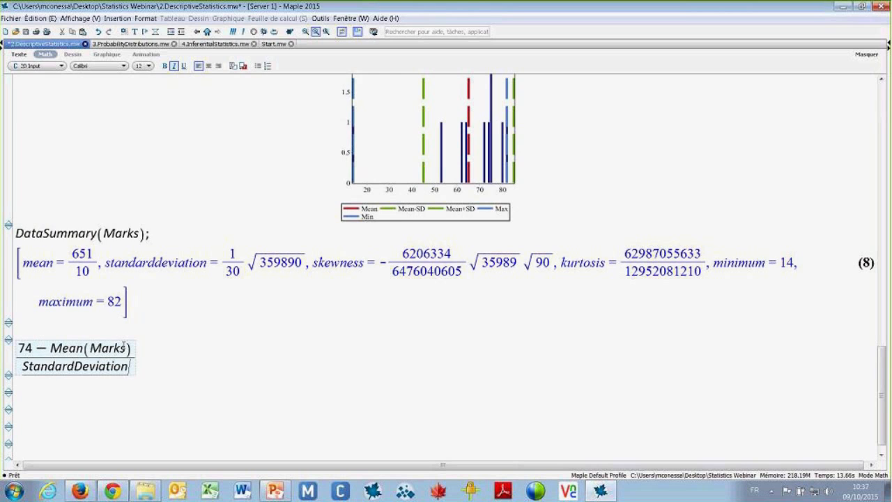
type("(Marks")
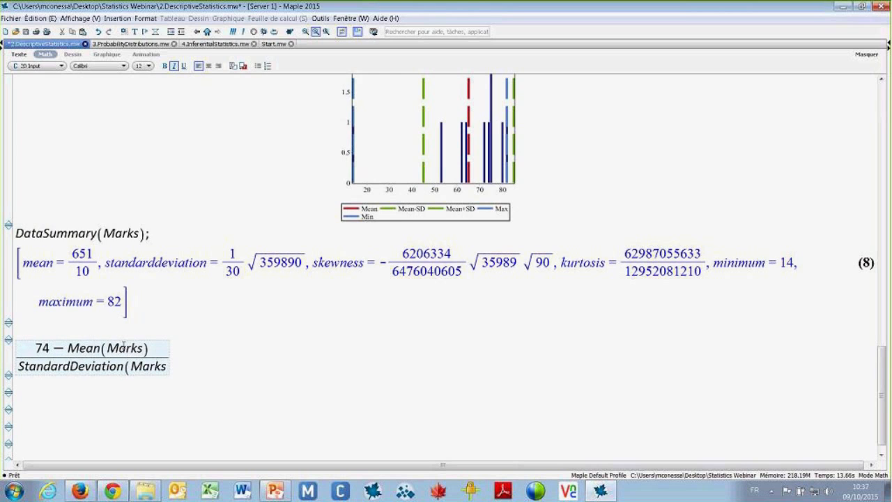
type(");")
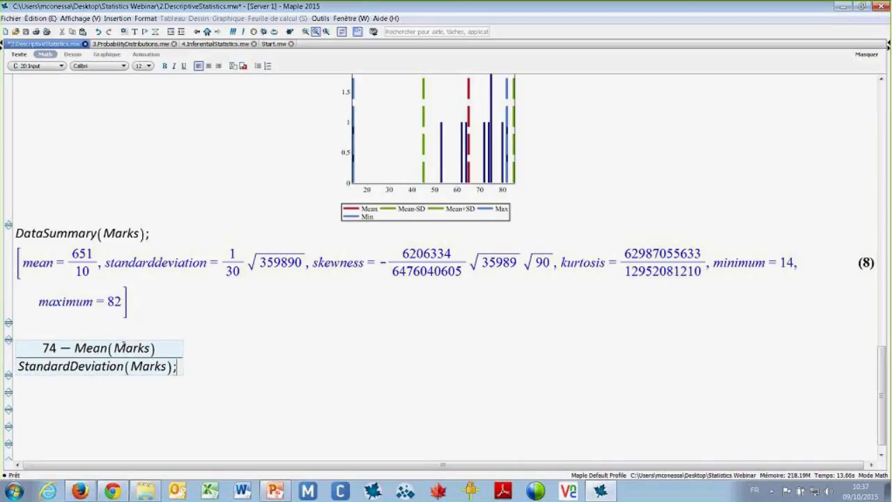
key("Right")
type(";")
key("Return")
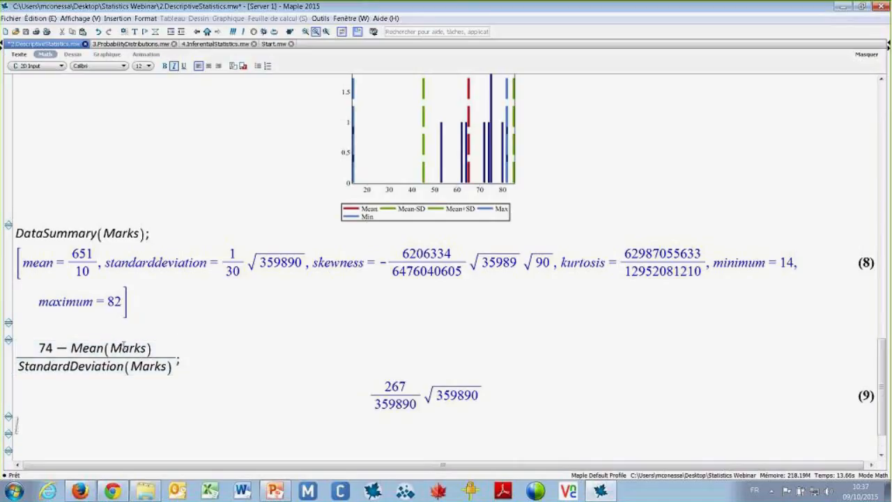
Approximate the exact standardized score of 74 to 5 digits and place the cursor below the approximation
right_click(421, 395)
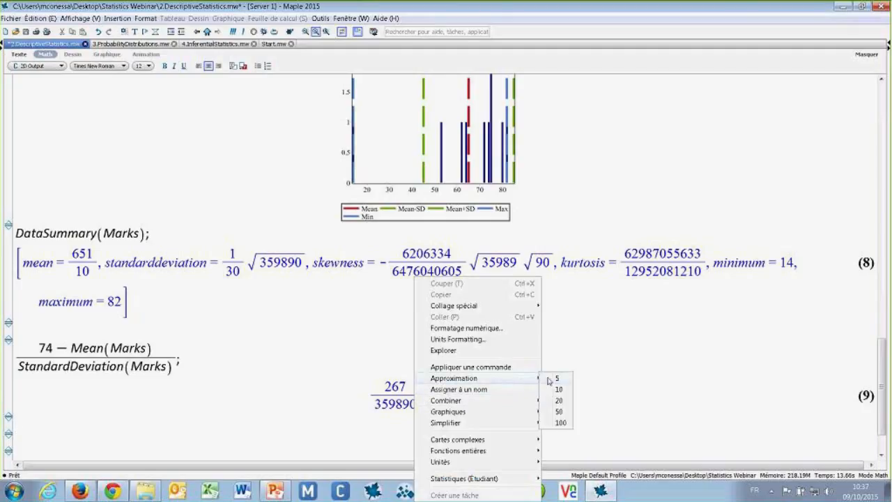
left_click(554, 378)
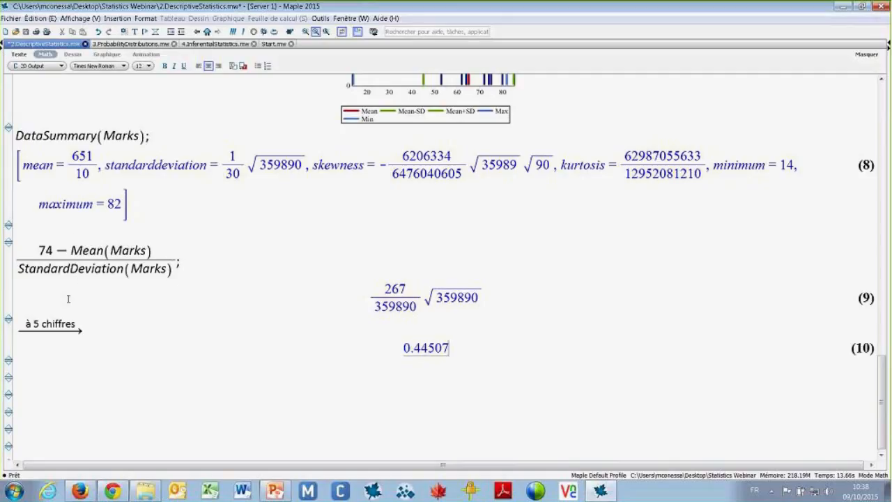
left_click(32, 365)
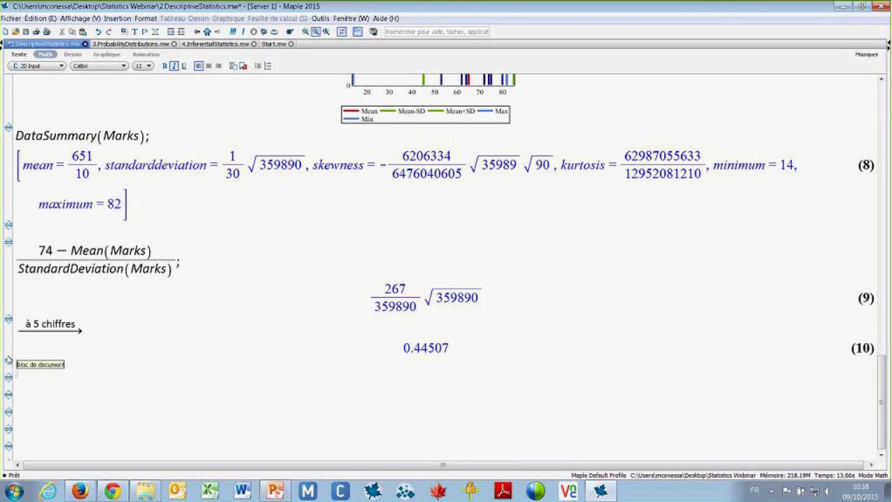
Open the Z-Scores app from the Probability & Statistics Math Apps and look through its explanation down to the interactive plots
left_click(319, 19)
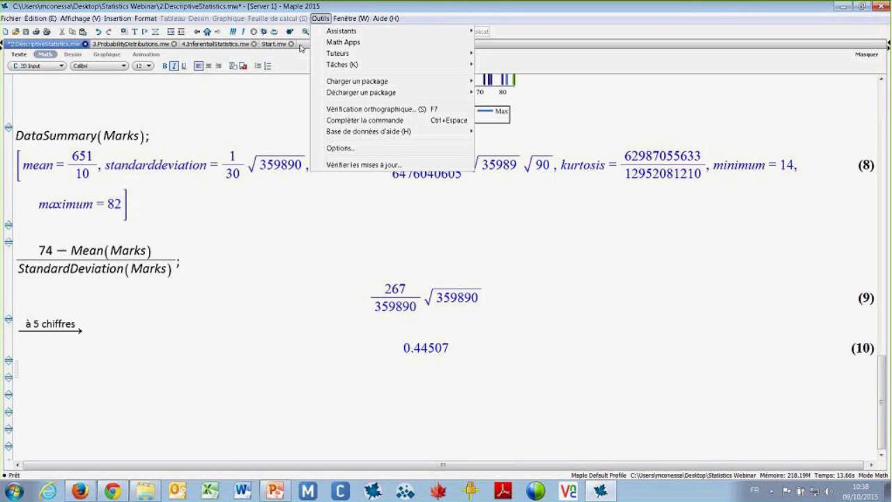
left_click(345, 42)
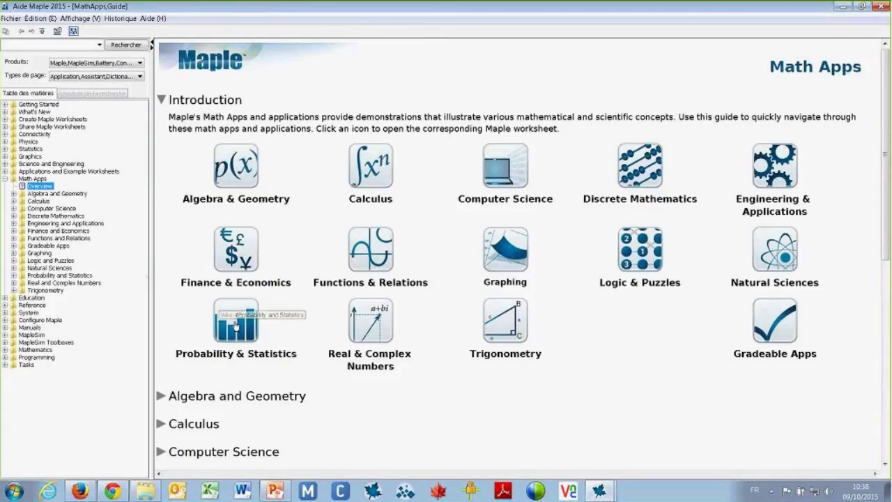
left_click(236, 323)
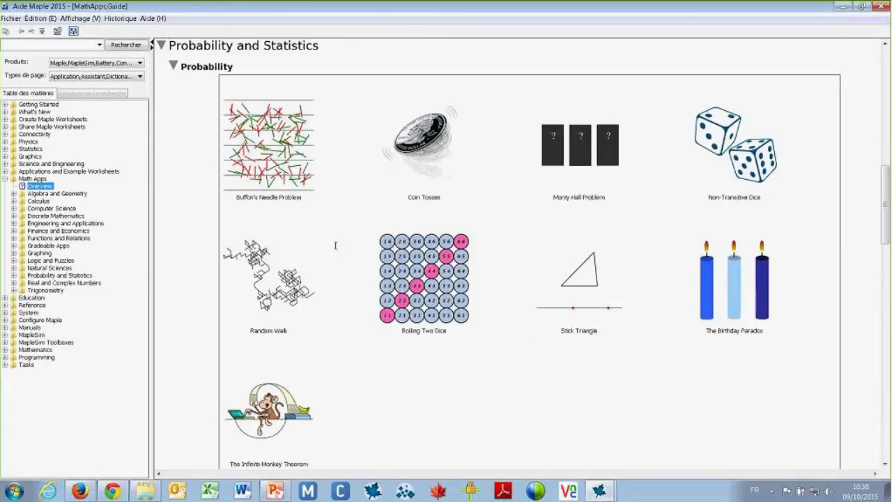
scroll(168, 272, "down", 5)
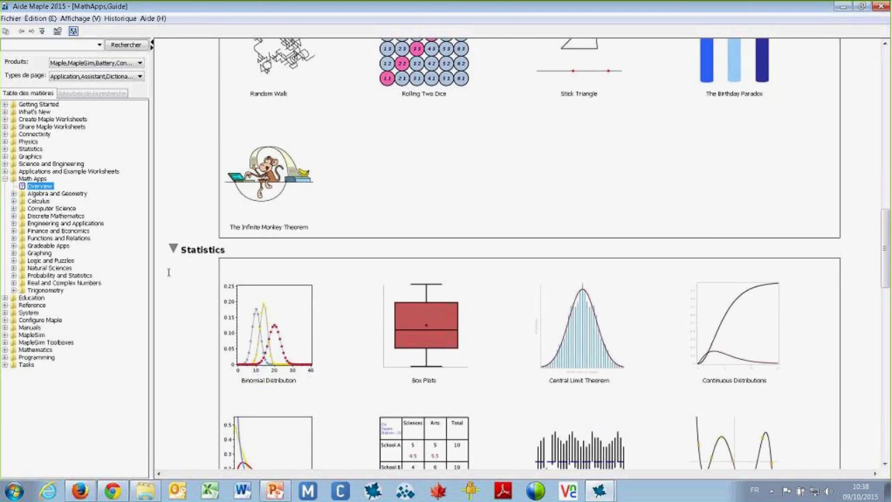
scroll(168, 272, "down", 6)
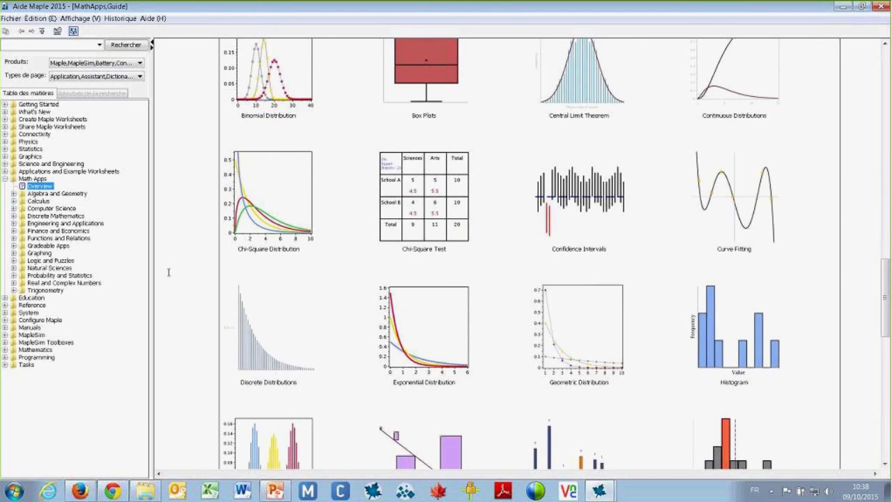
scroll(168, 272, "down", 9)
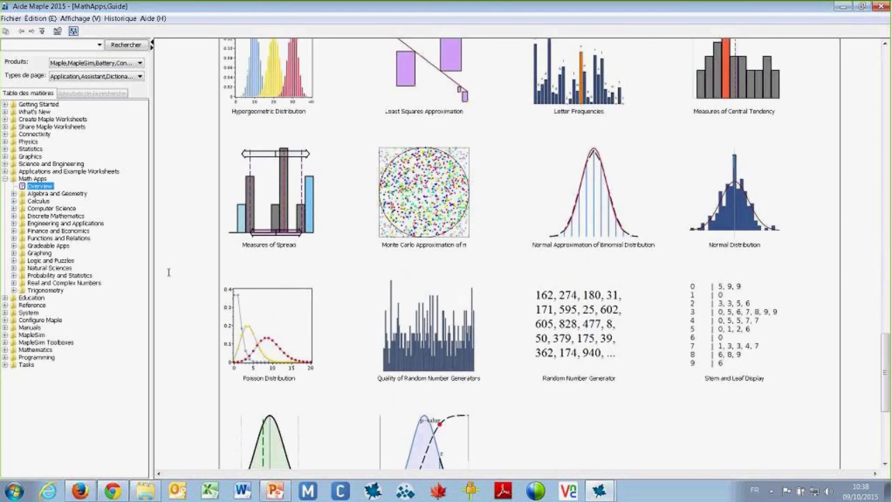
scroll(168, 272, "down", 2)
left_click(438, 357)
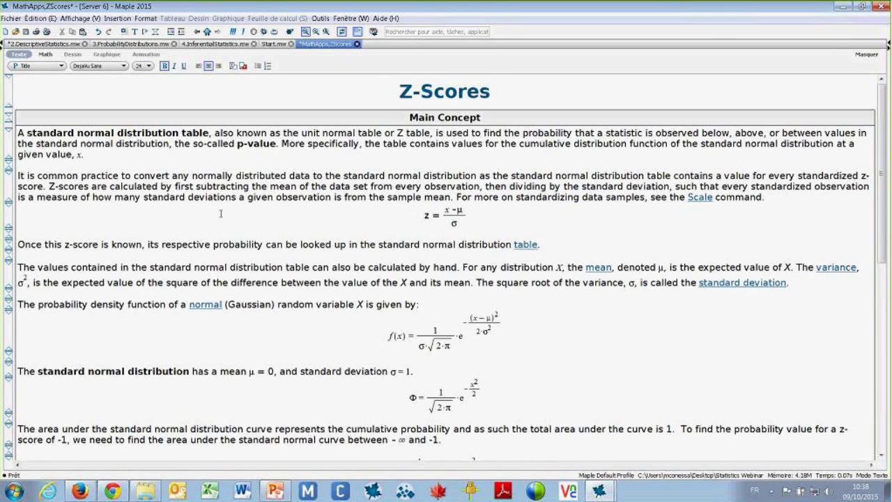
scroll(541, 212, "down", 1)
scroll(541, 212, "down", 4)
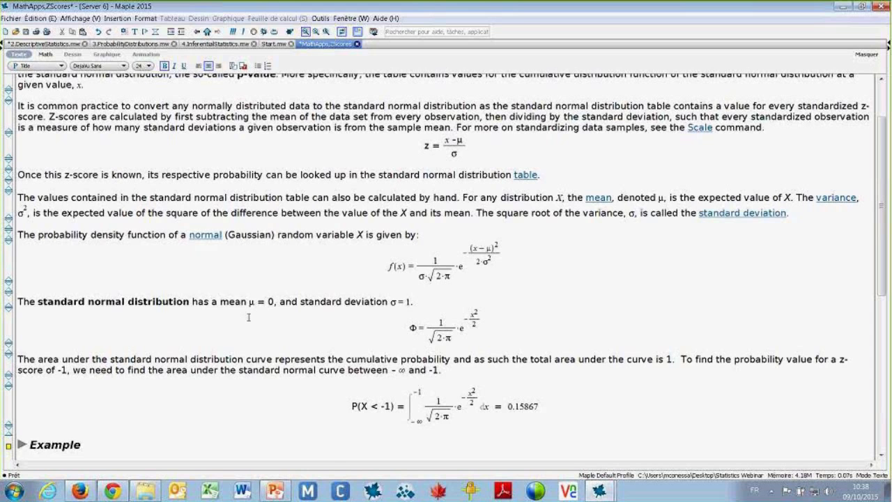
scroll(249, 317, "down", 20)
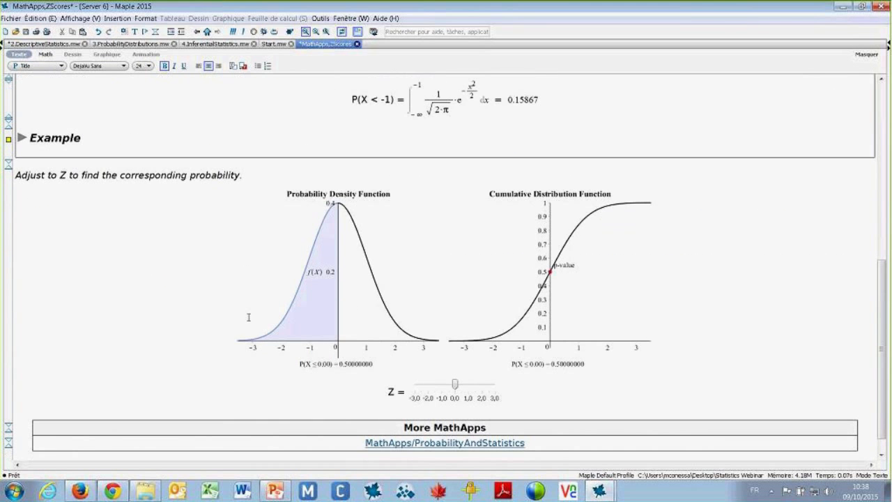
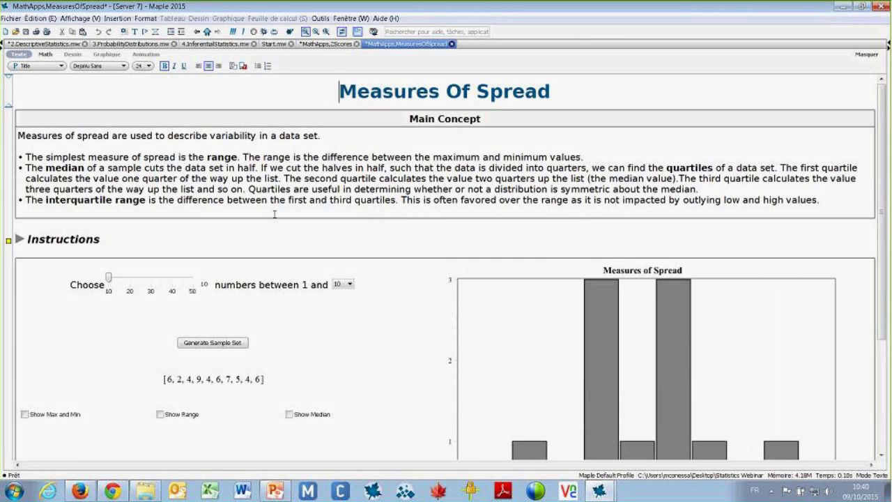
Generate a sample set of 20 numbers between 1 and 20 in the Measures Of Spread app
scroll(364, 190, "down", 3)
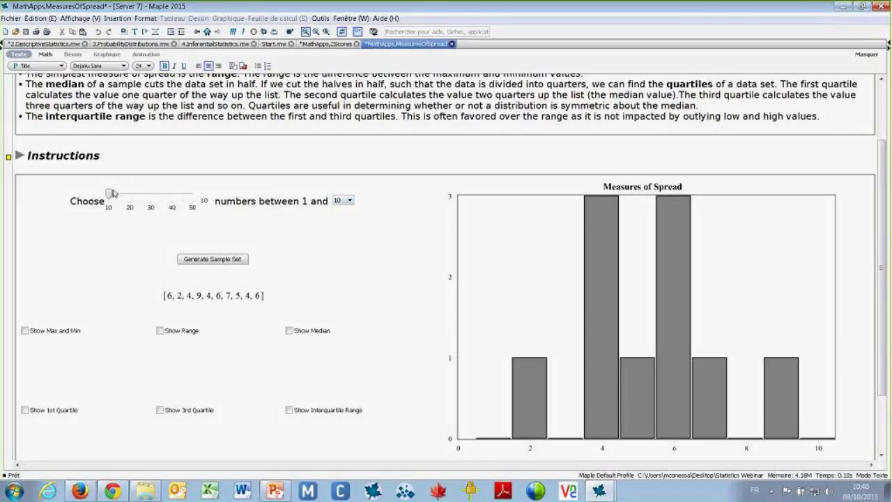
scroll(131, 312, "down", 1)
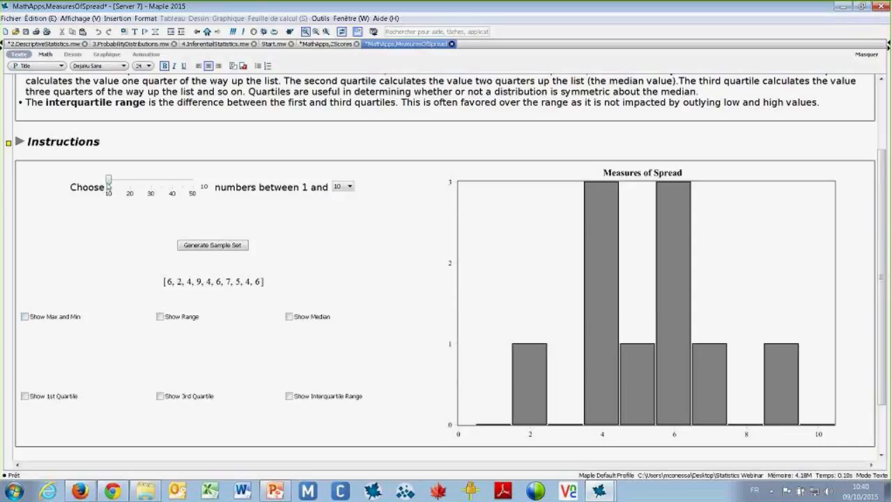
left_click_drag(109, 181, 130, 180)
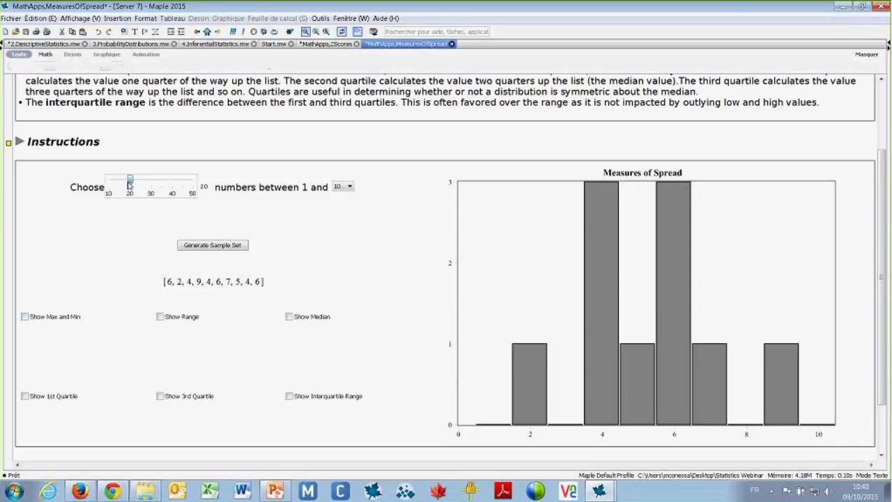
left_click(347, 186)
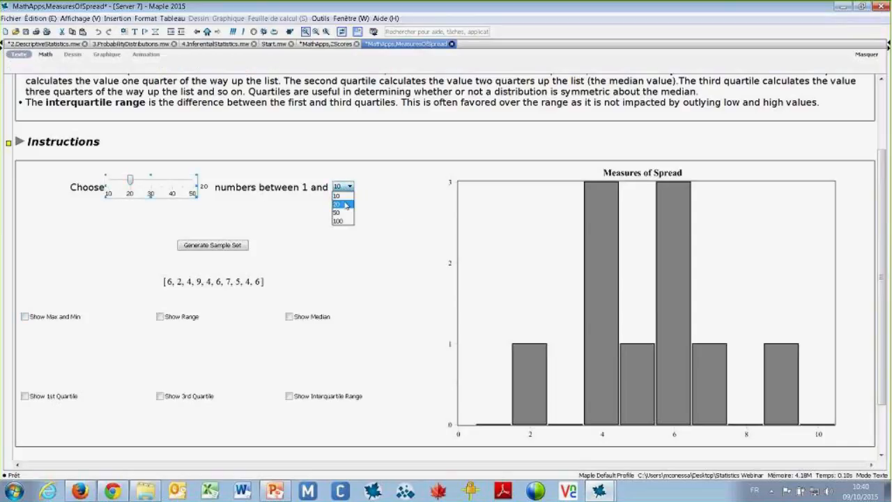
left_click(345, 204)
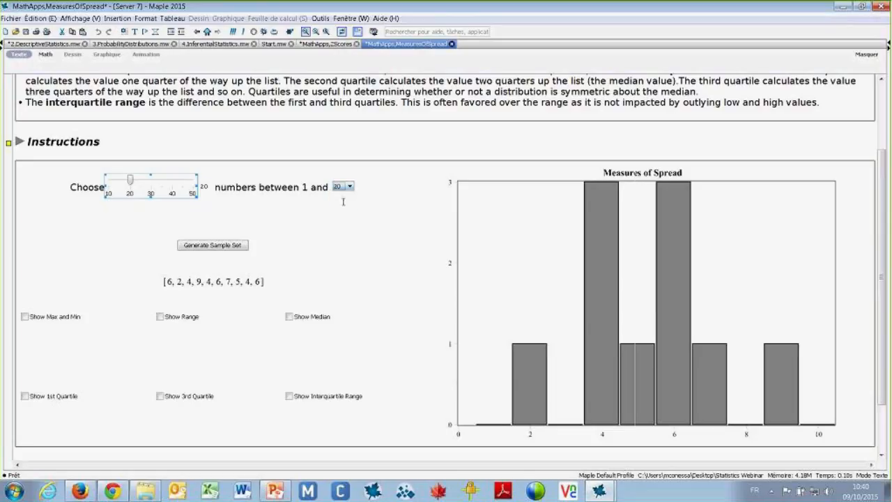
left_click(321, 218)
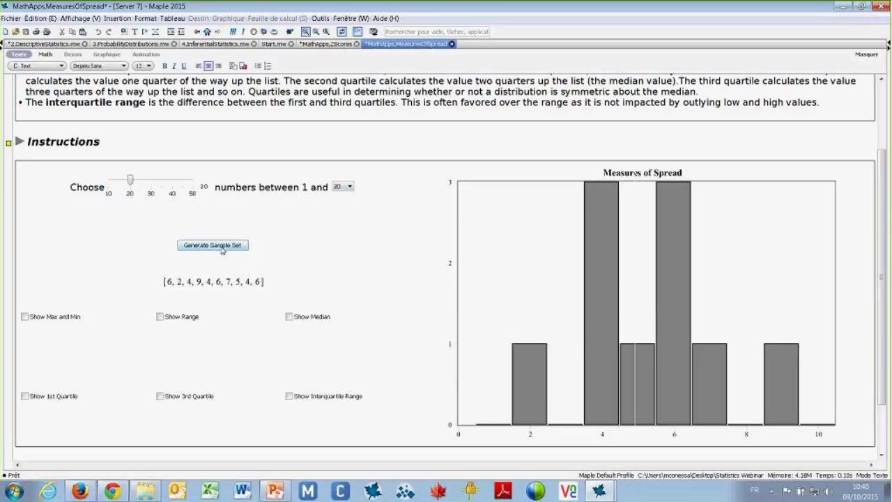
left_click(230, 250)
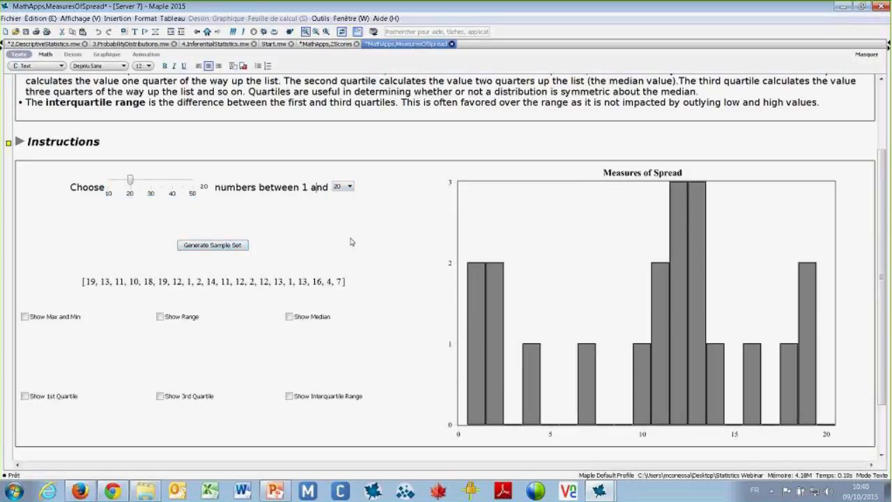
Display the maximum and minimum, the range and the median of the sample set on the Measures of Spread plot
scroll(352, 241, "down", 1)
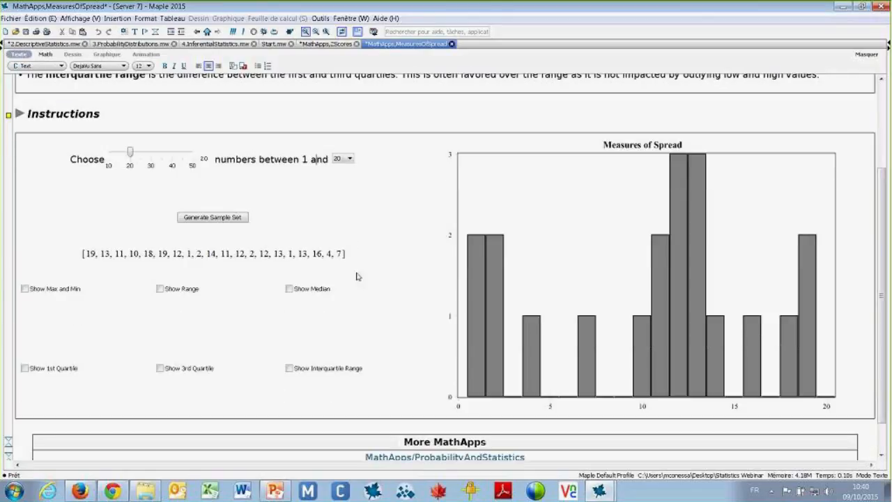
left_click(25, 289)
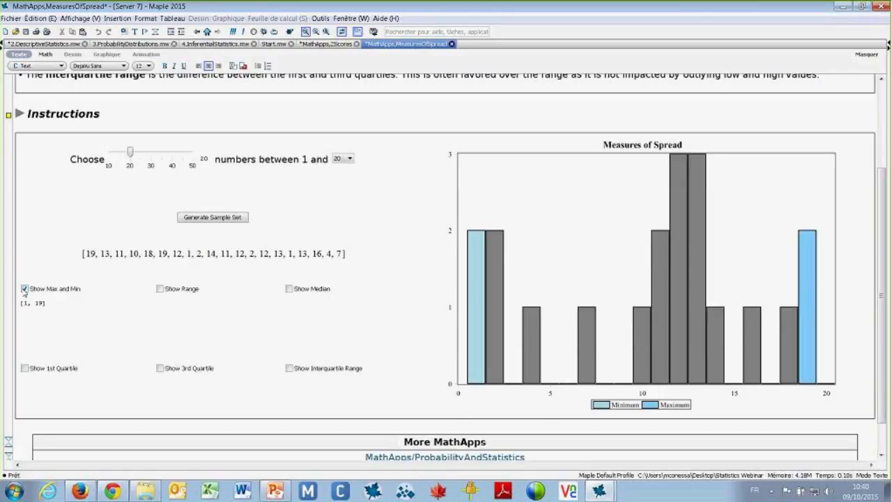
left_click(25, 288)
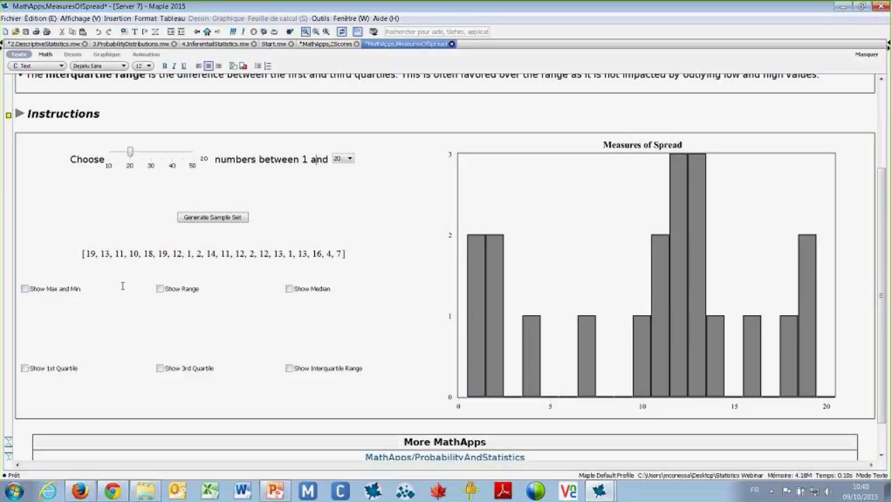
left_click(160, 289)
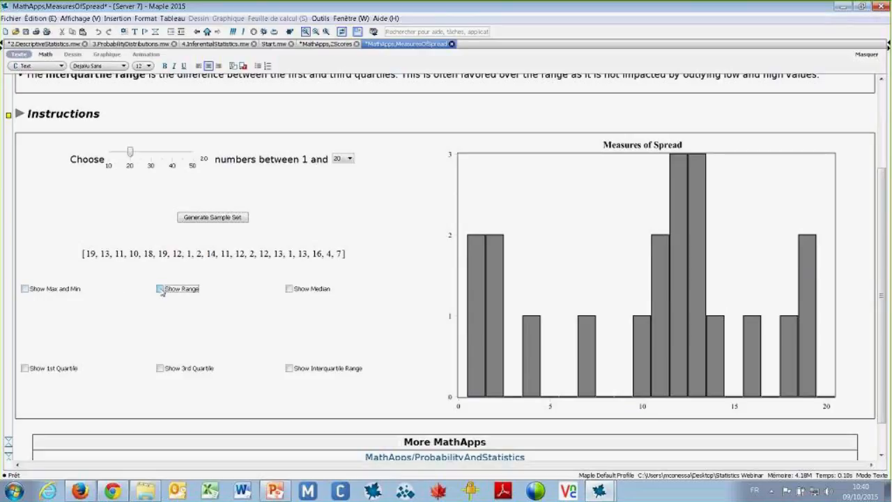
left_click(26, 290)
left_click(290, 289)
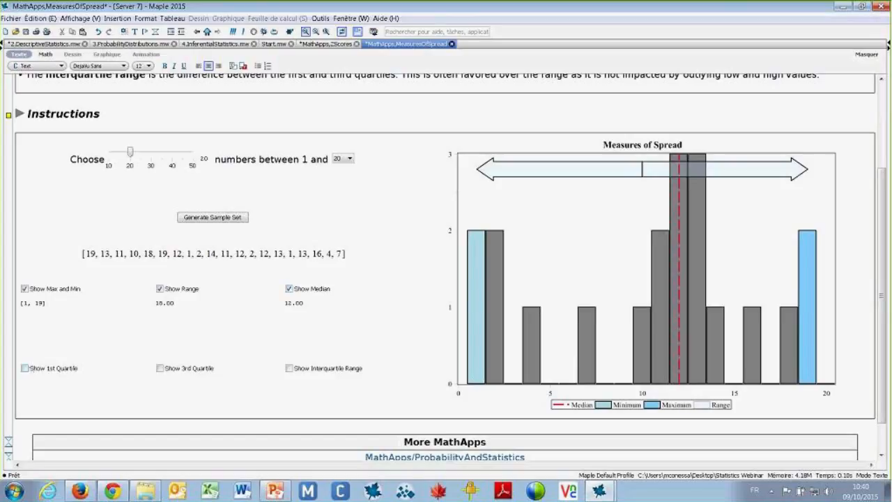
Add the first quartile, third quartile and interquartile range to the Measures of Spread plot
left_click(25, 369)
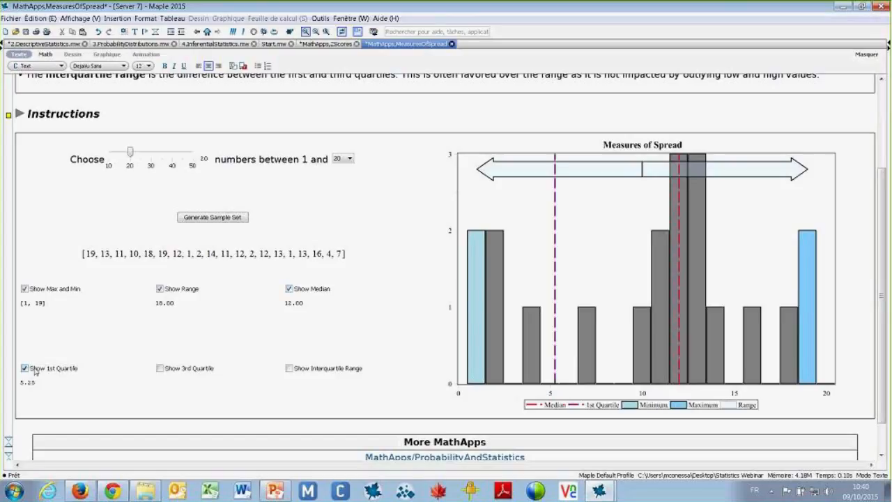
left_click(160, 368)
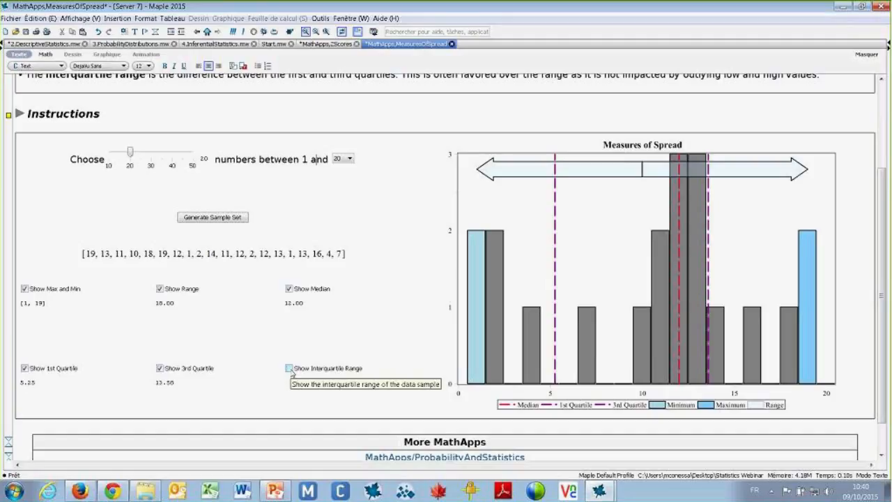
left_click(290, 368)
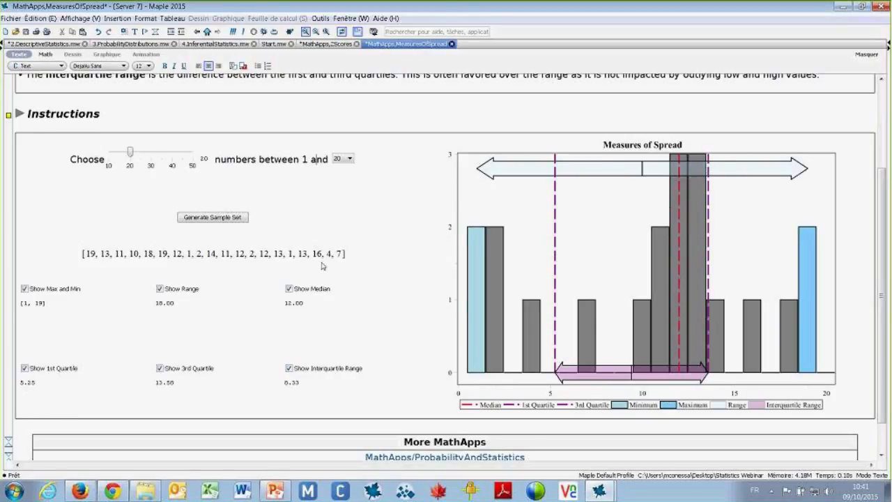
Set the sample size to 33 numbers and generate a new sample set between 1 and 20
scroll(299, 231, "down", 1)
scroll(299, 231, "down", 1)
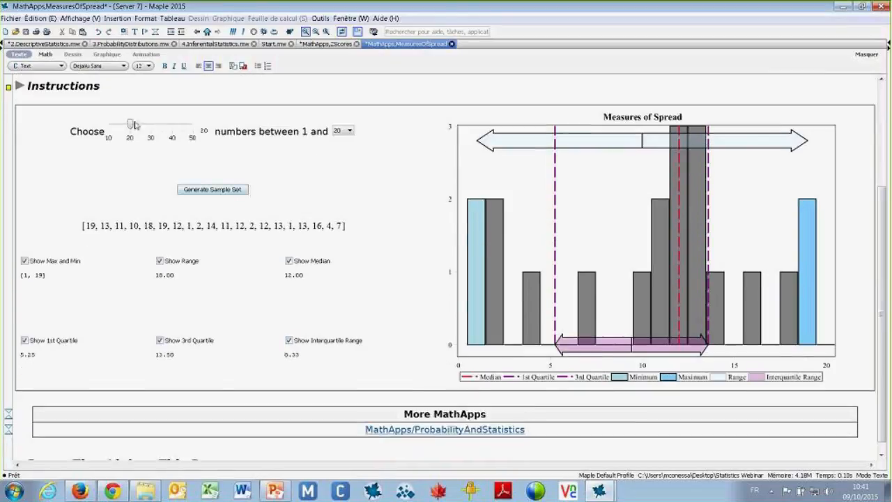
left_click_drag(135, 124, 157, 124)
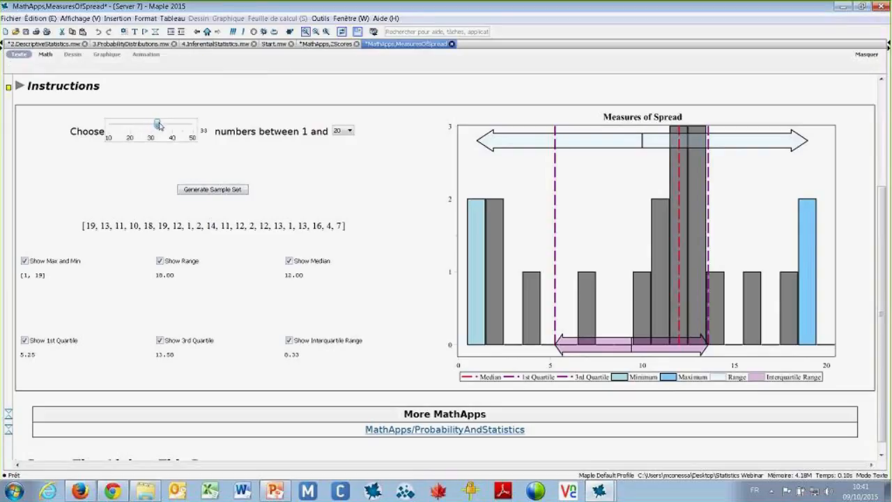
left_click(228, 194)
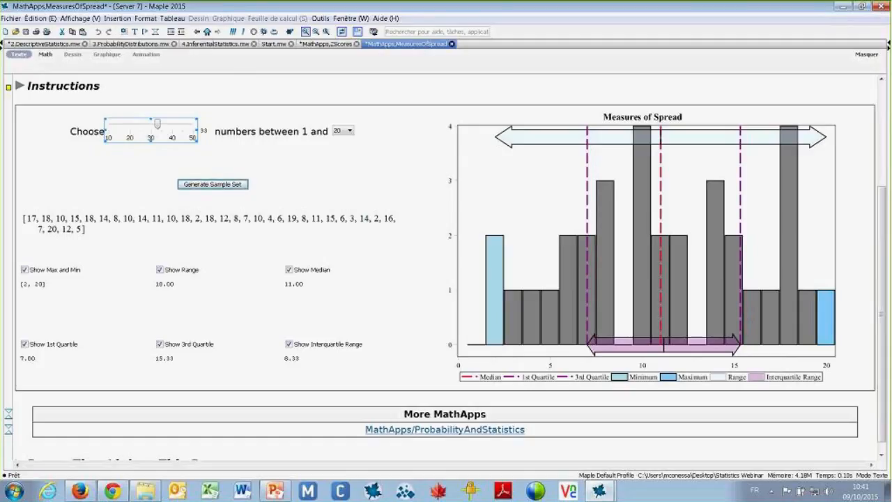
Hide the median, the interquartile range and the maximum and minimum, keeping the range and both quartiles displayed
left_click(160, 269)
left_click(161, 271)
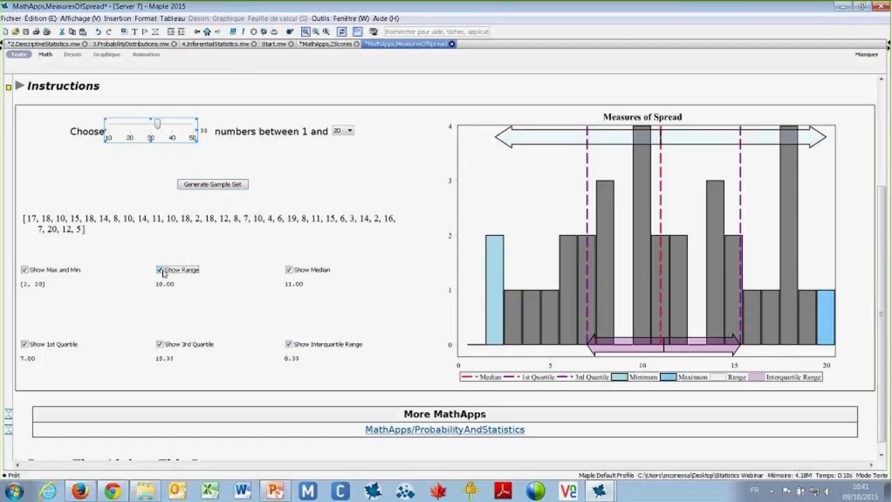
left_click(289, 270)
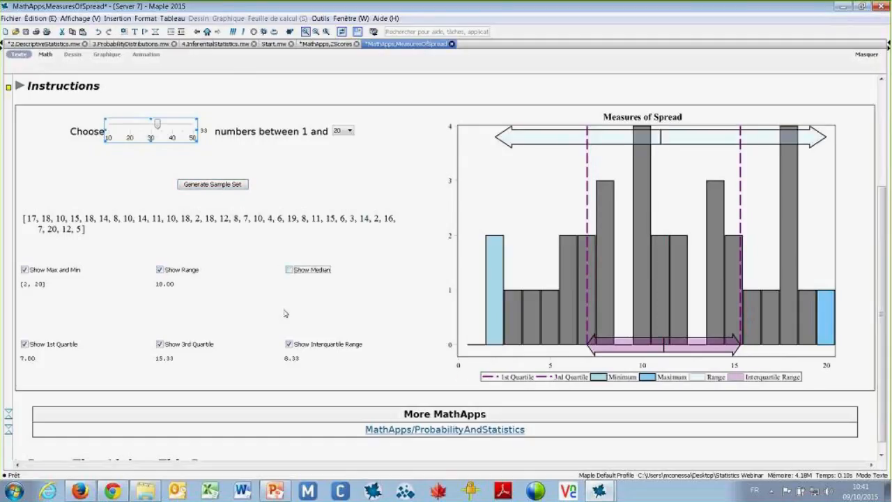
left_click(290, 344)
left_click(24, 269)
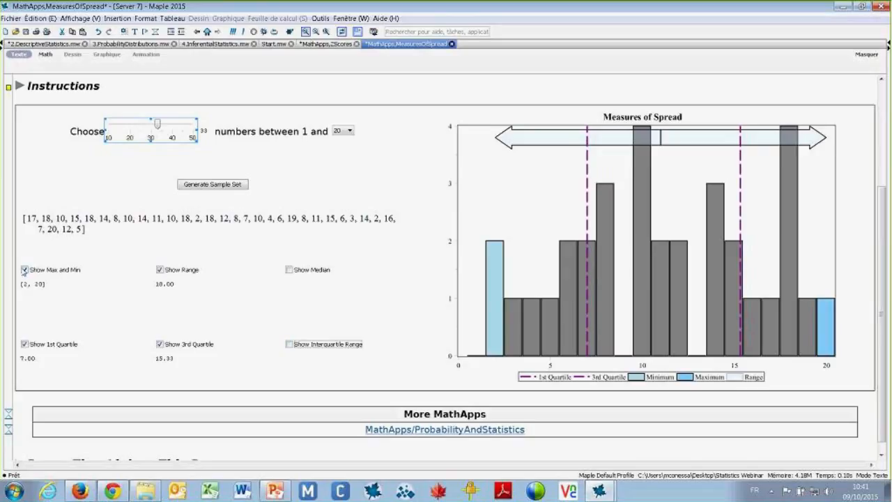
left_click(146, 295)
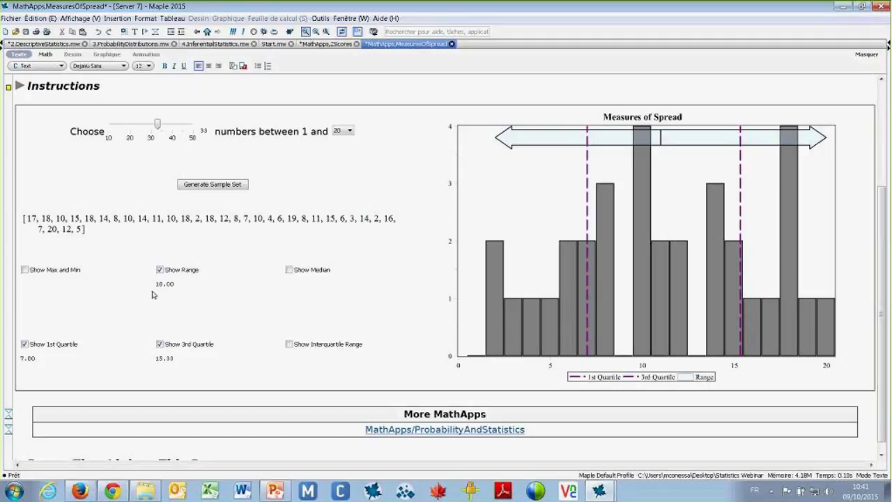
left_click(371, 173)
Switch to the 3.ProbabilityDistributions.mw worksheet and load the Student:-Statistics package by executing its with command
left_click(138, 45)
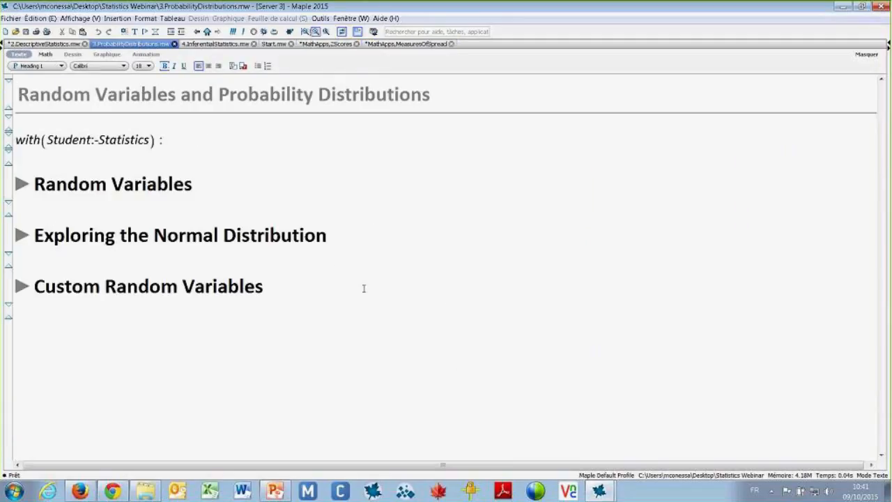
left_click(117, 139)
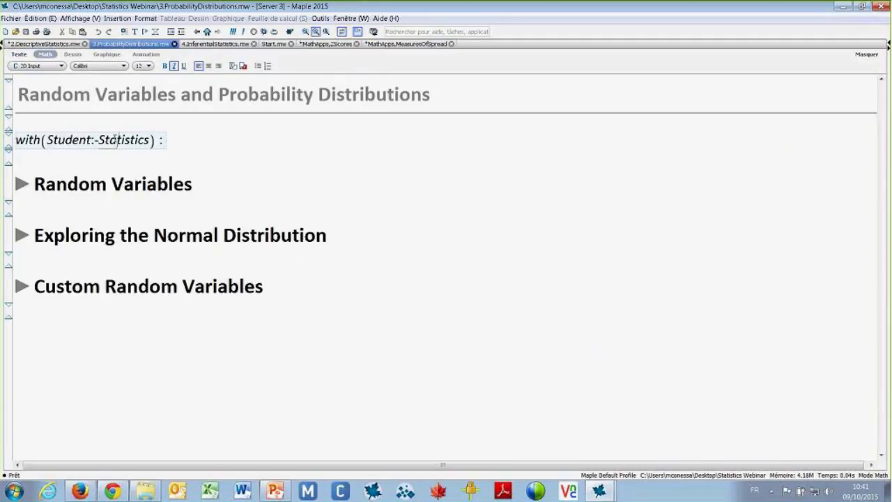
key("Return")
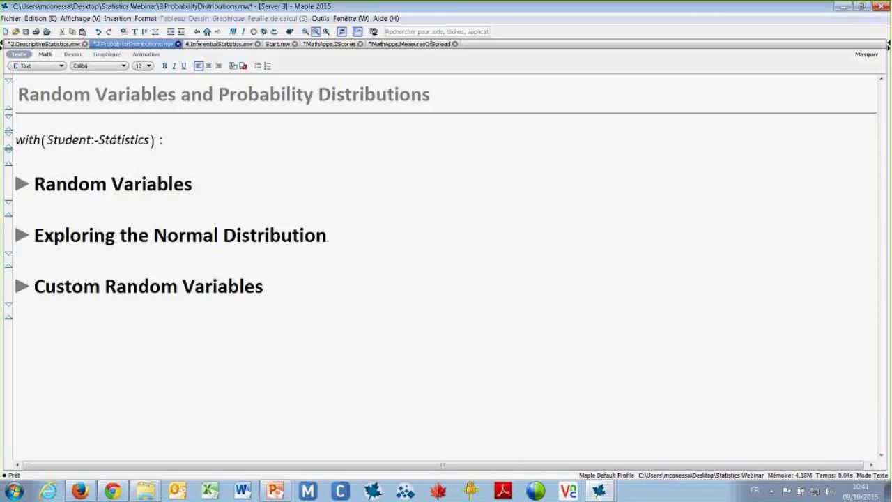
Expand the Random Variables section and evaluate the assignment X := NormalRandomVariable(0, 1)
left_click(22, 184)
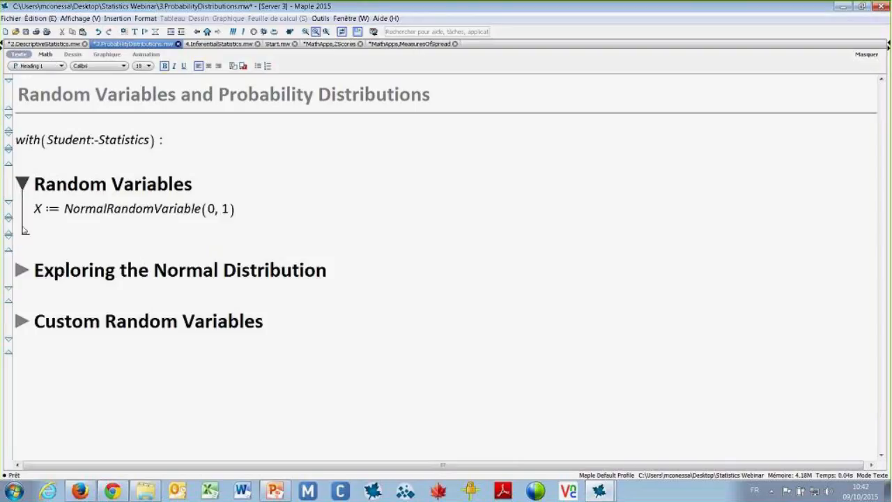
left_click(162, 212)
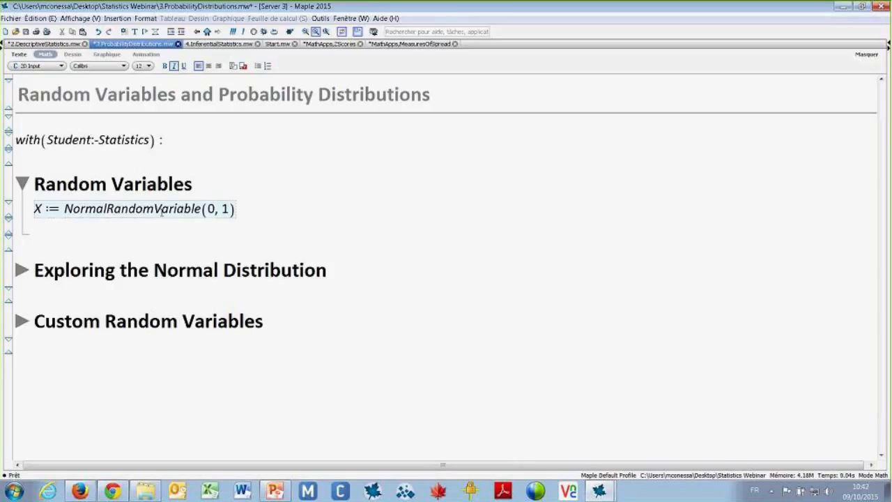
key("Return")
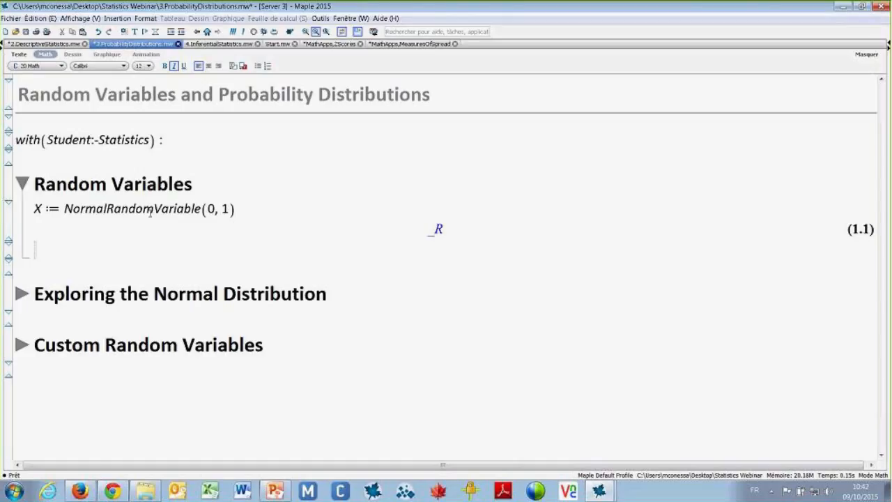
Open the Continuous Distributions app from the Math Apps guide in Maple Help and look through its explanation and its PDF and CDF plots
left_click(601, 491)
left_click(551, 467)
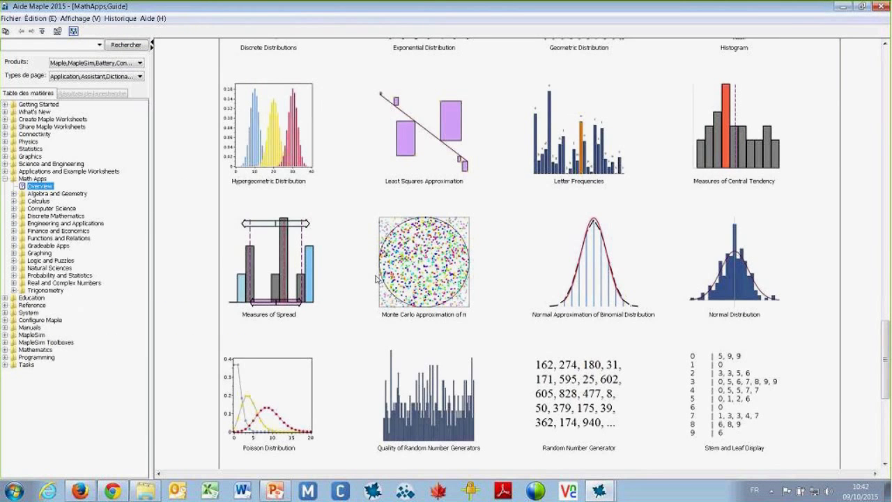
scroll(354, 339, "up", 6)
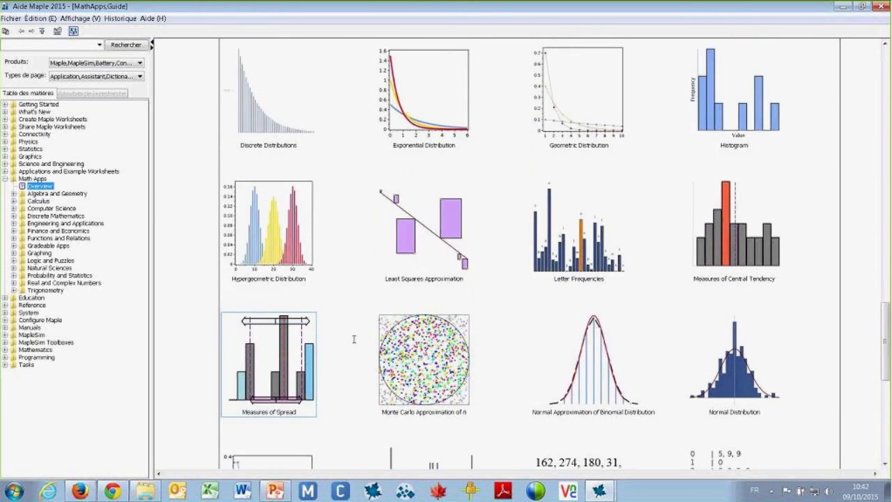
scroll(354, 340, "up", 3)
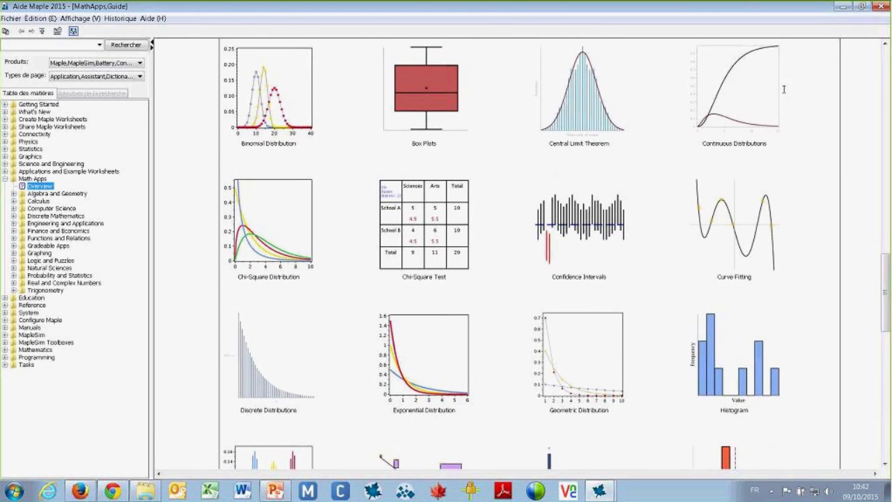
left_click(742, 97)
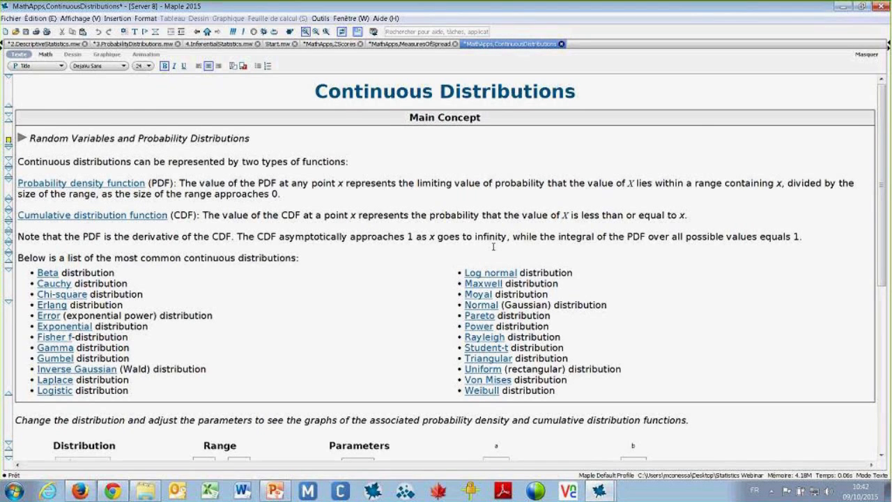
scroll(272, 238, "down", 1)
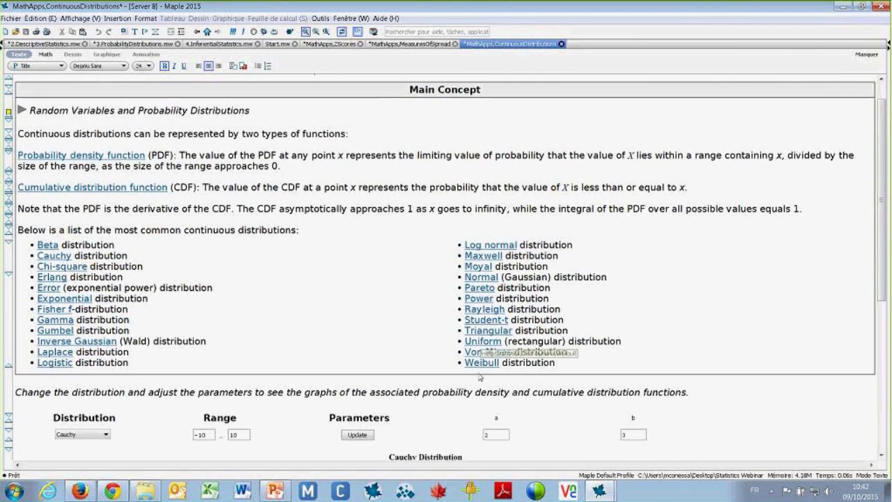
scroll(270, 299, "down", 10)
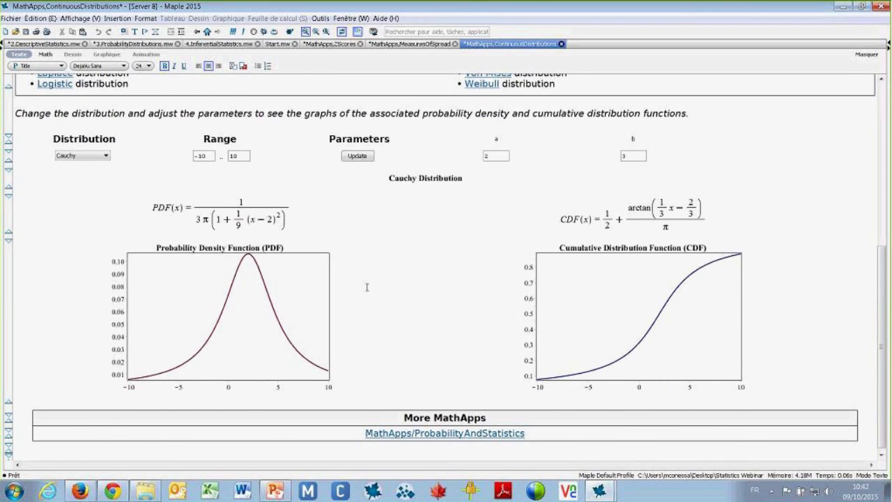
scroll(341, 240, "up", 9)
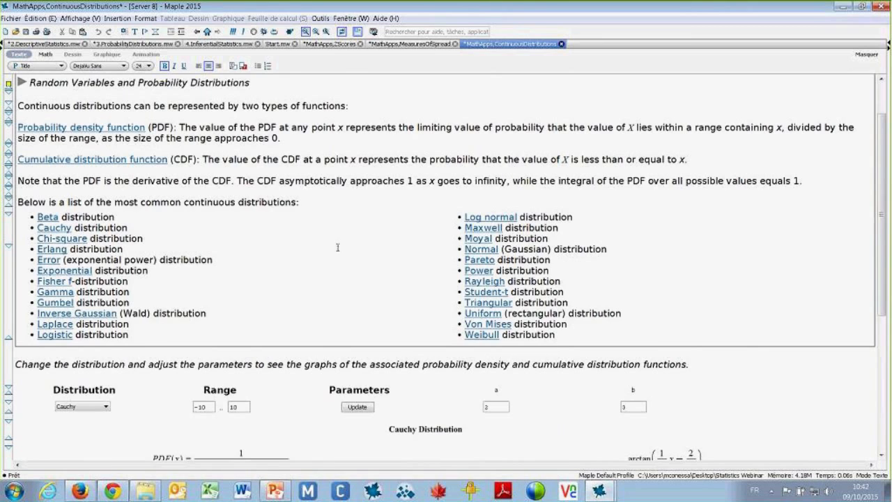
Change the plotted distribution in the Continuous Distributions app to Exponential
scroll(341, 241, "down", 6)
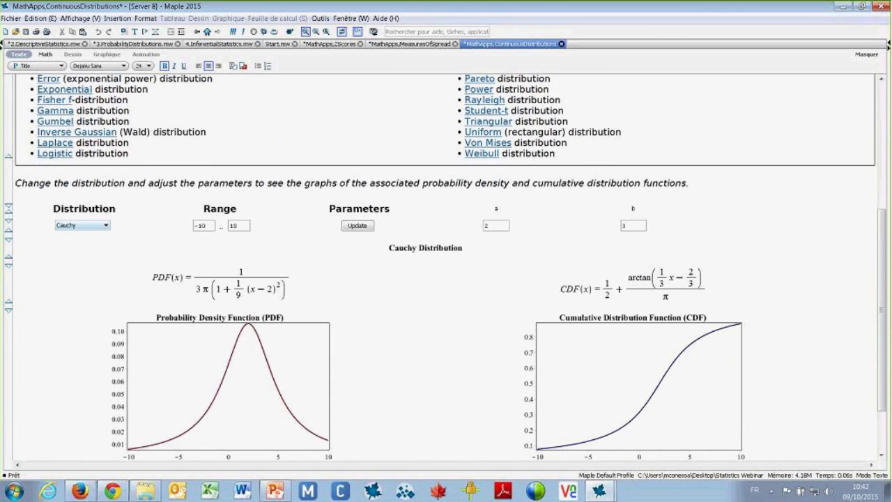
left_click(93, 228)
mouse_move(105, 251)
left_mouse_down()
mouse_move(103, 286)
mouse_move(106, 245)
mouse_move(108, 254)
left_mouse_up()
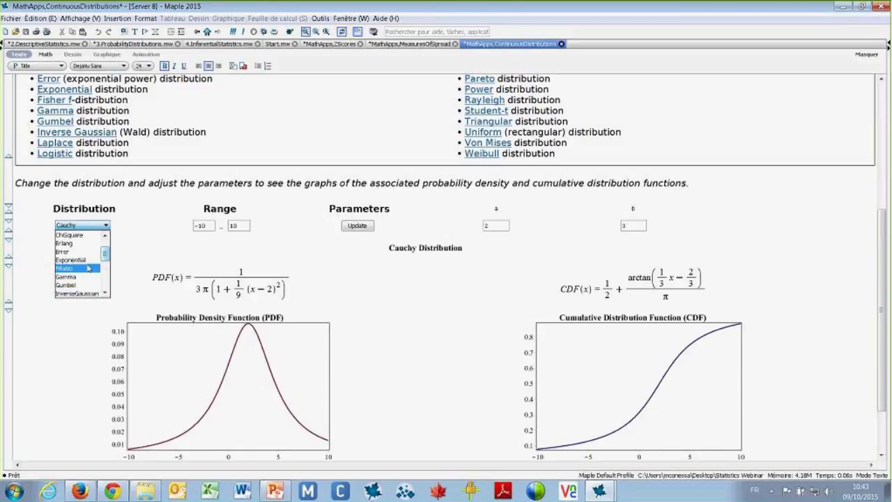
left_click(78, 260)
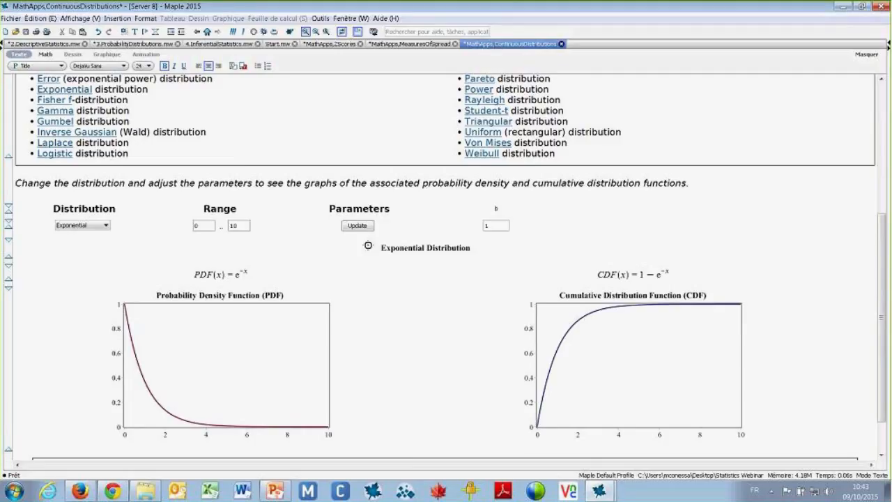
Set parameter b of the exponential distribution to 5 and update the PDF and CDF graphs
scroll(348, 209, "down", 1)
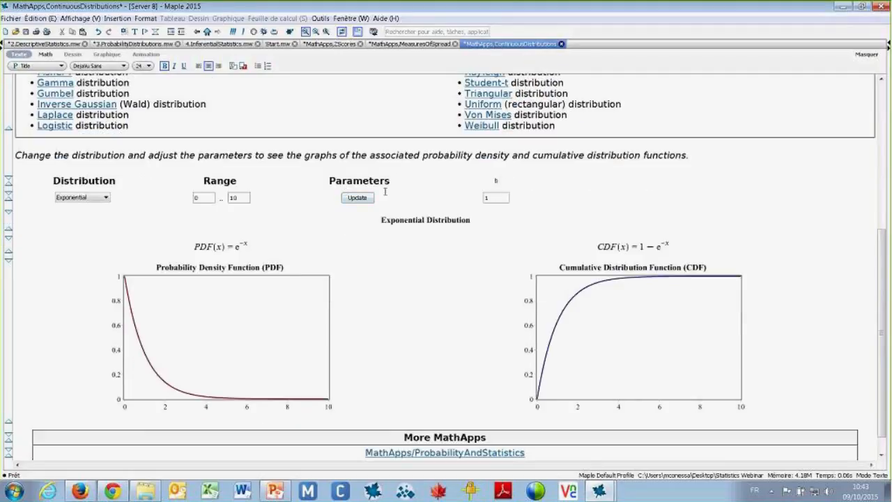
left_click(492, 199)
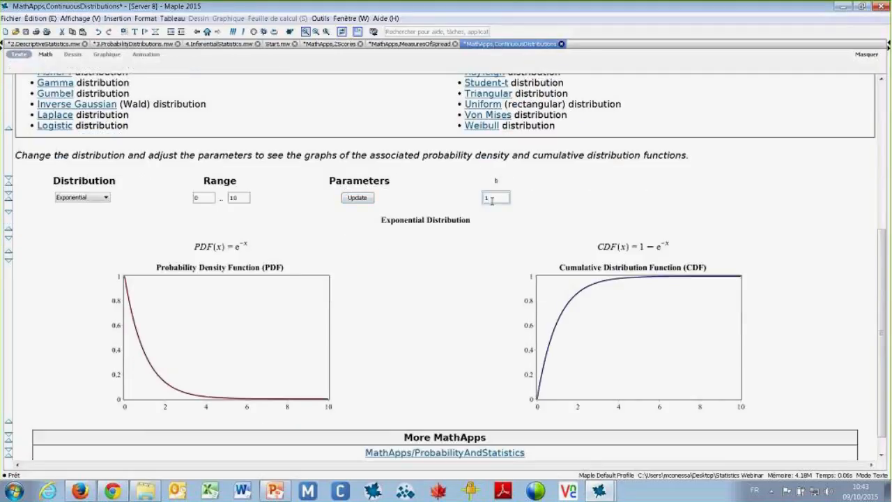
type("5")
left_click(357, 198)
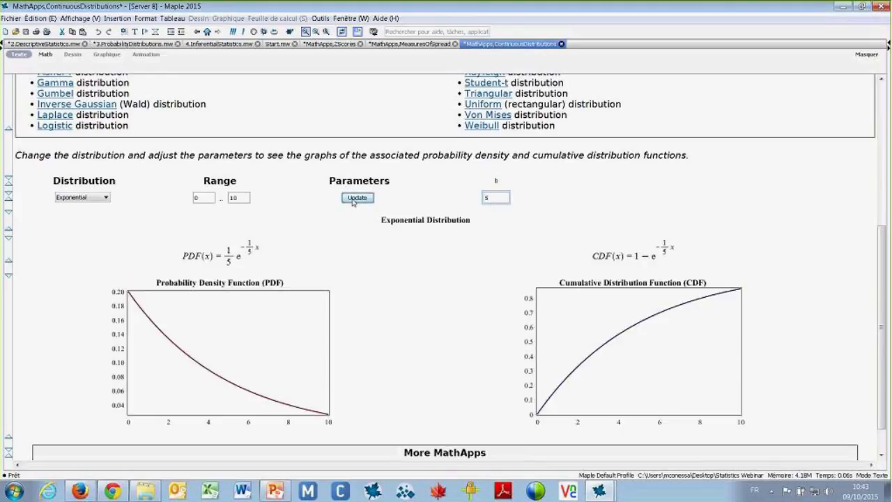
scroll(265, 236, "down", 1)
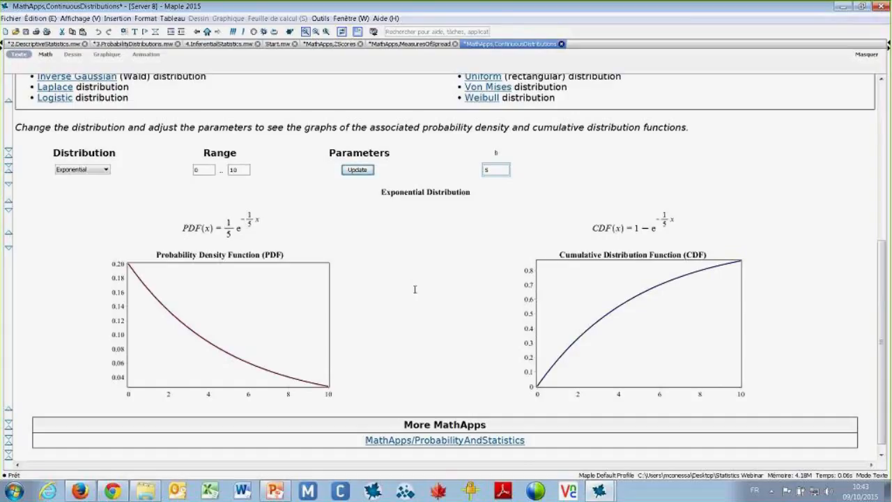
Change the plotted distribution in the Continuous Distributions app to Erlang and look over its PDF and CDF
scroll(314, 258, "up", 1)
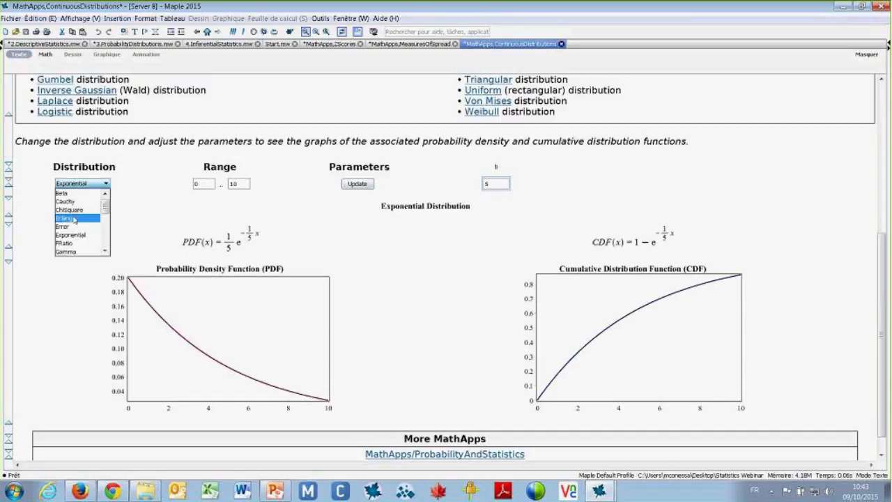
left_click(75, 219)
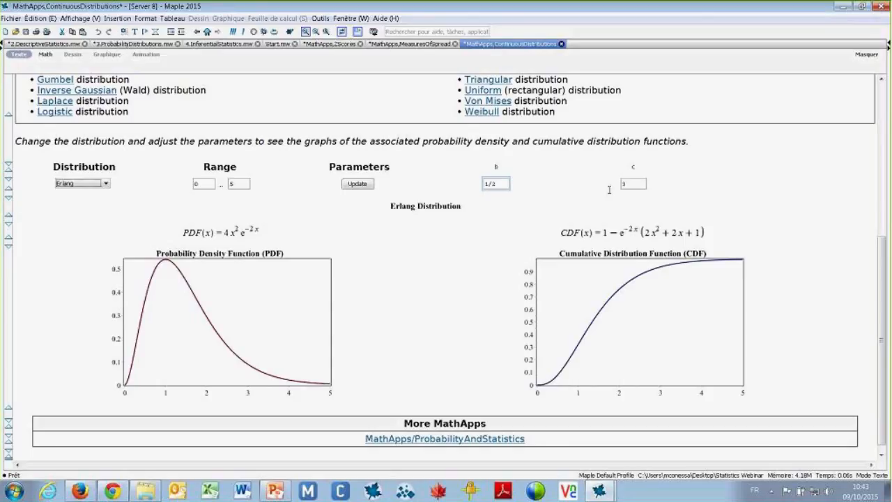
left_click(102, 185)
left_click(343, 247)
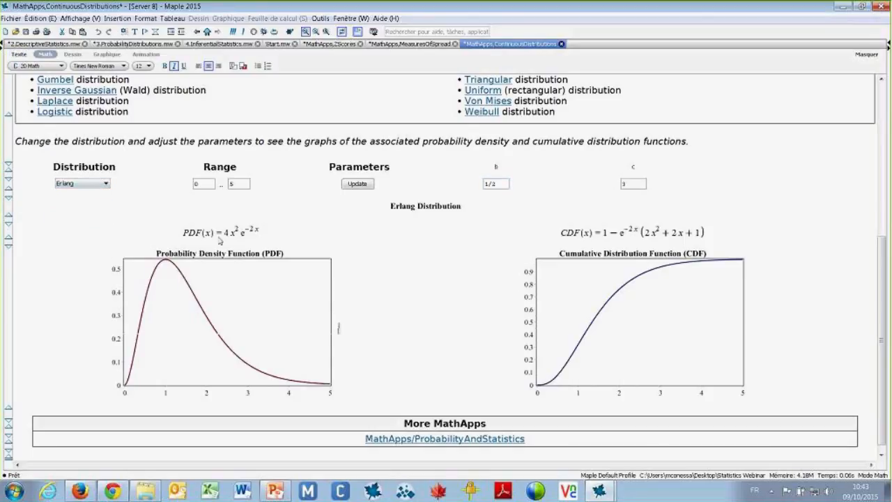
left_click(760, 213)
Return to the 3.ProbabilityDistributions.mw worksheet and examine the NormalRandomVariable(0, 1) assignment and its output
left_click(135, 45)
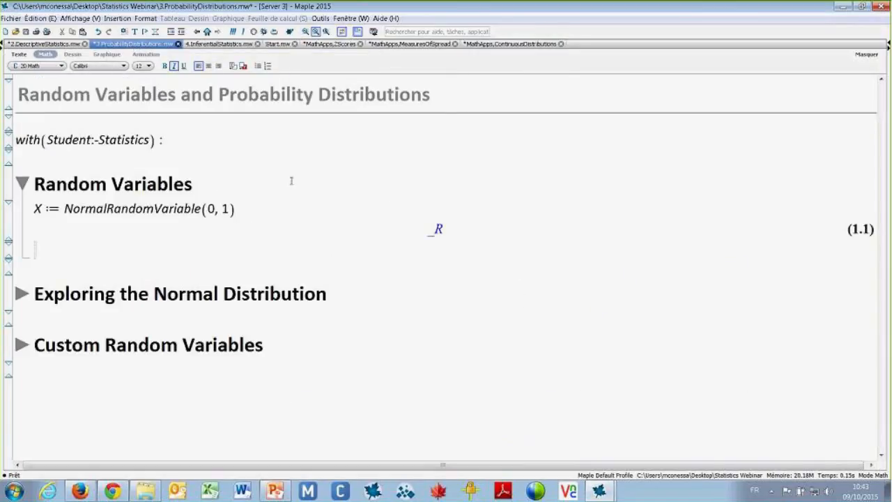
left_click(178, 209)
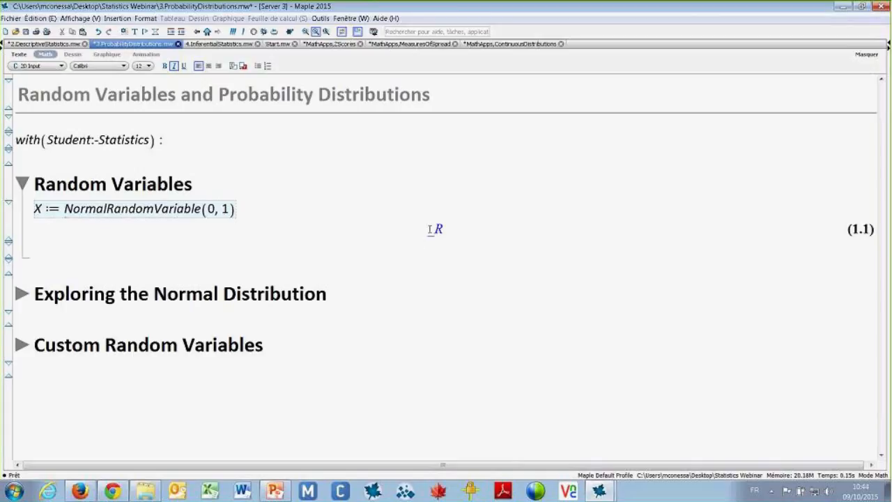
double_click(434, 229)
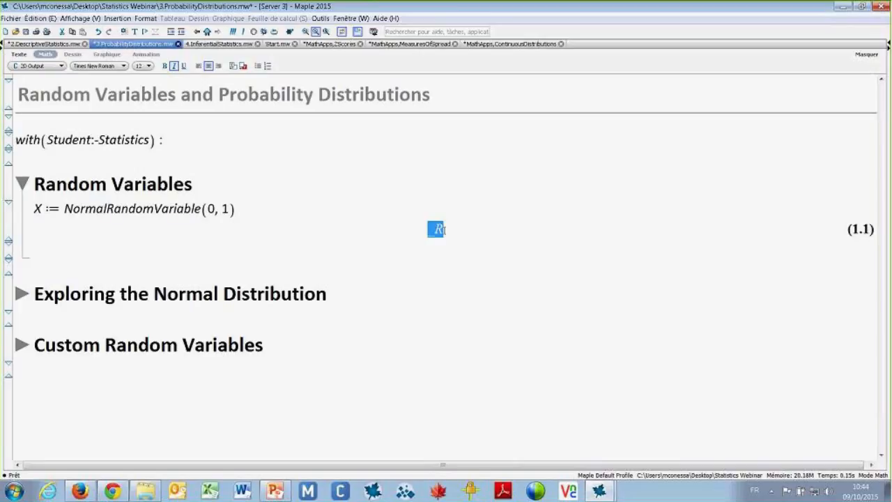
left_click(429, 231)
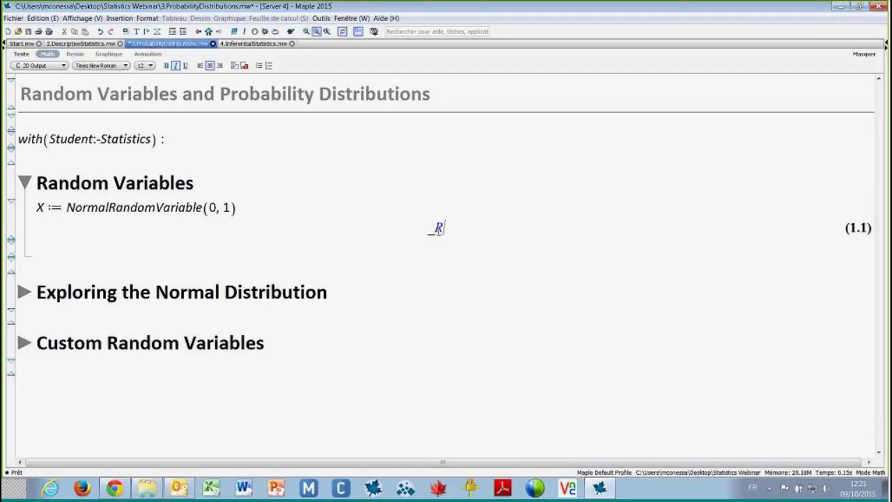
Add four blank lines below the random variable's output in the Random Variables section
left_click(75, 248)
key("Return")
key("Return")
key("Return")
key("Return")
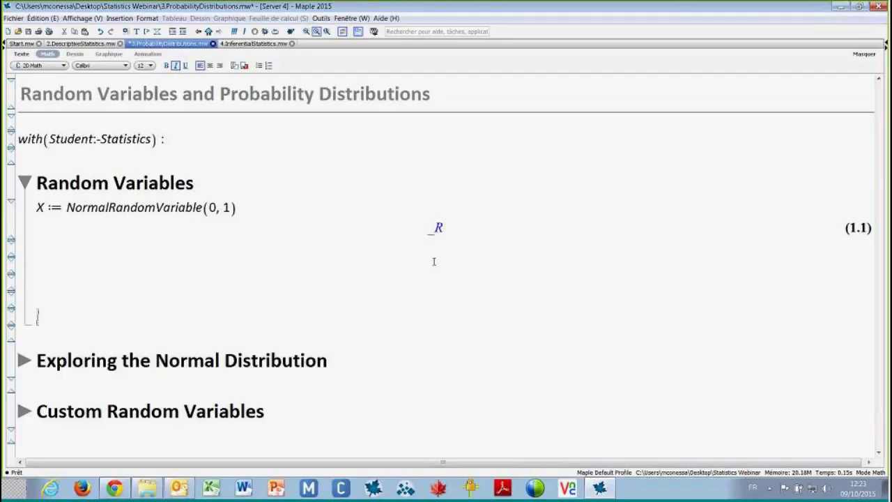
Generate a sample of size 1000 from the normal random variable's output using the student statistics commands
left_click(438, 230)
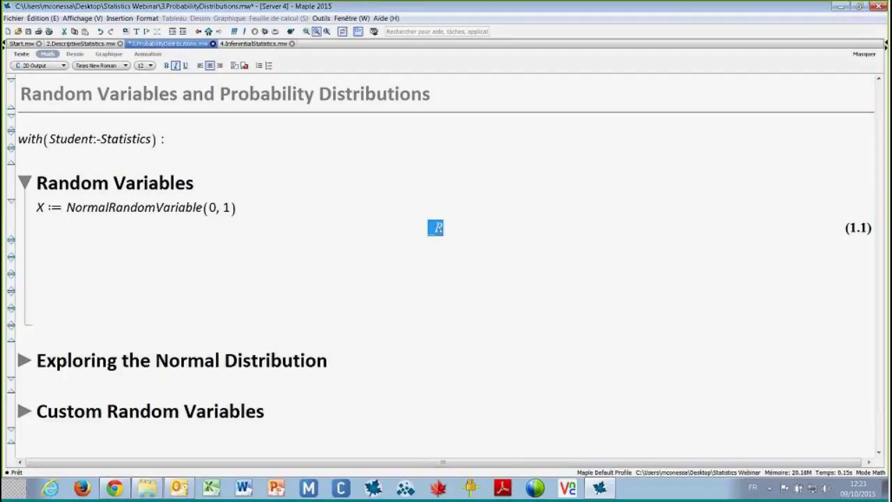
right_click(437, 229)
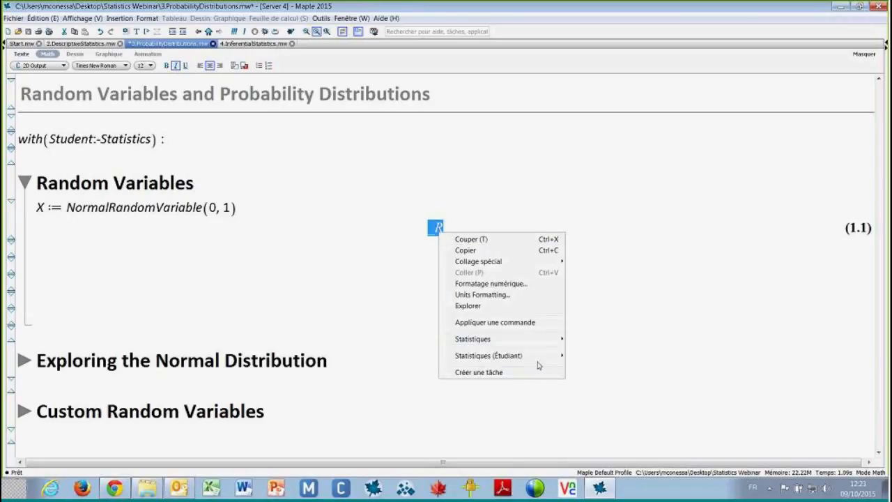
mouse_move(558, 357)
left_click(617, 367)
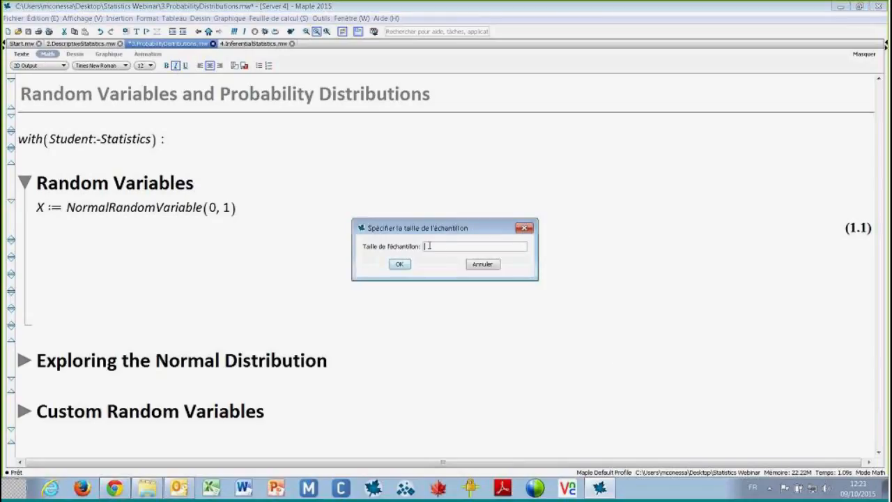
type("1000")
key("Return")
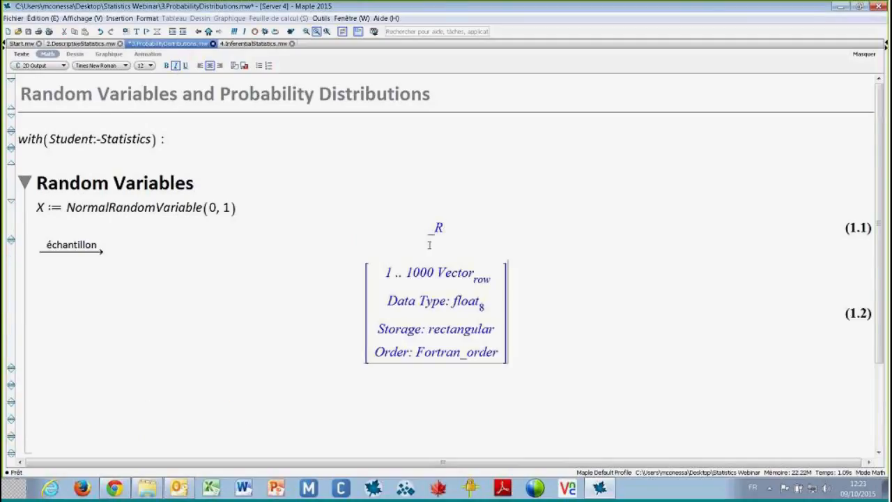
Browse the values of the generated sample vector in the matrix browser, then close it
scroll(429, 244, "down", 2)
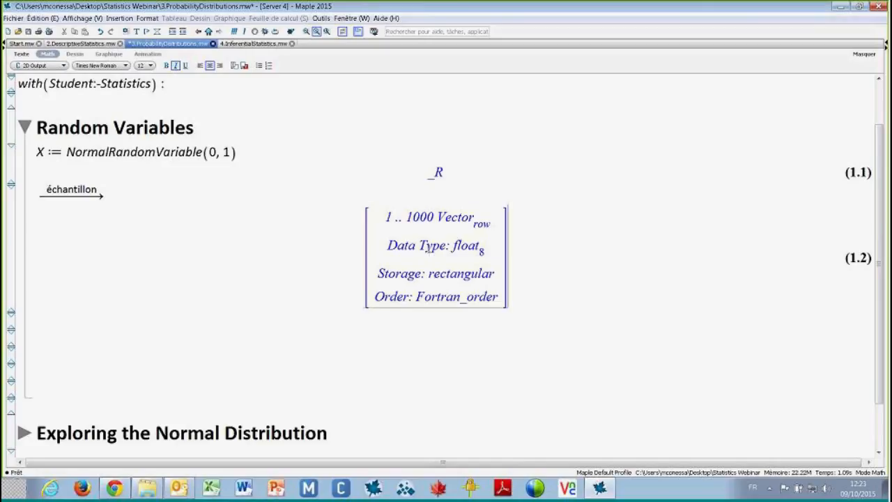
double_click(427, 248)
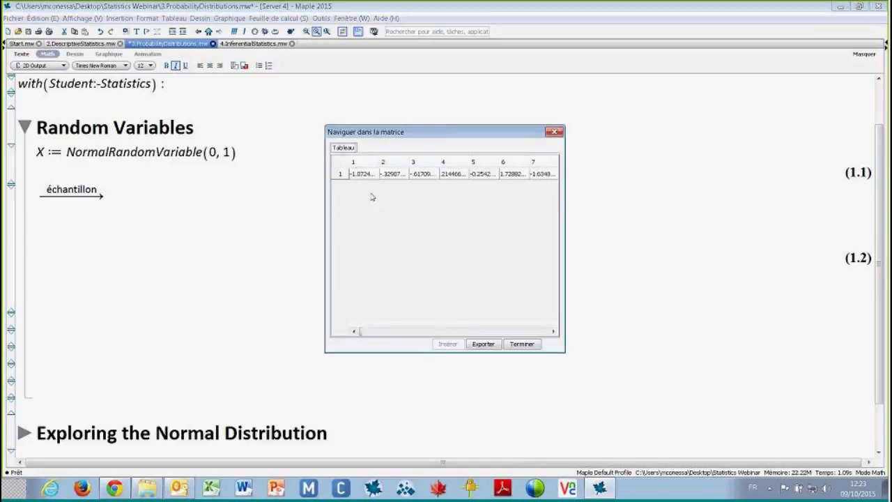
left_click_drag(355, 331, 495, 332)
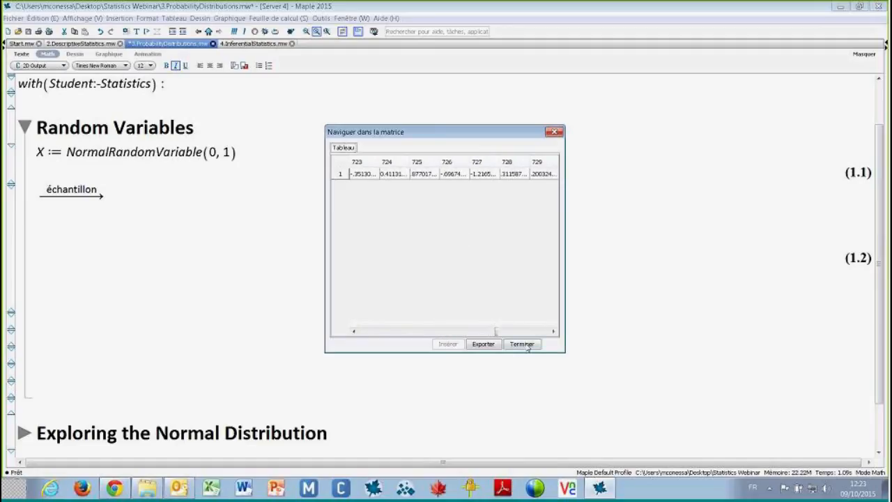
left_click(523, 344)
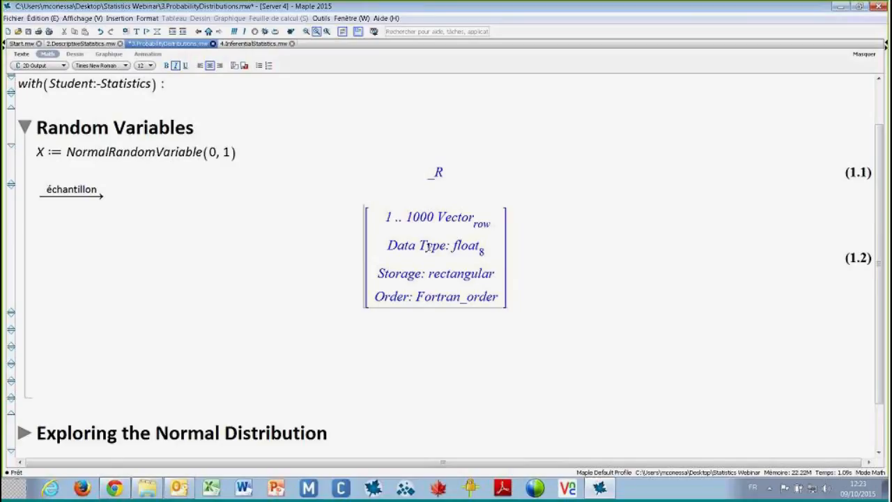
Compute the mean value of the sample vector with the student statistics quantities
right_click(428, 249)
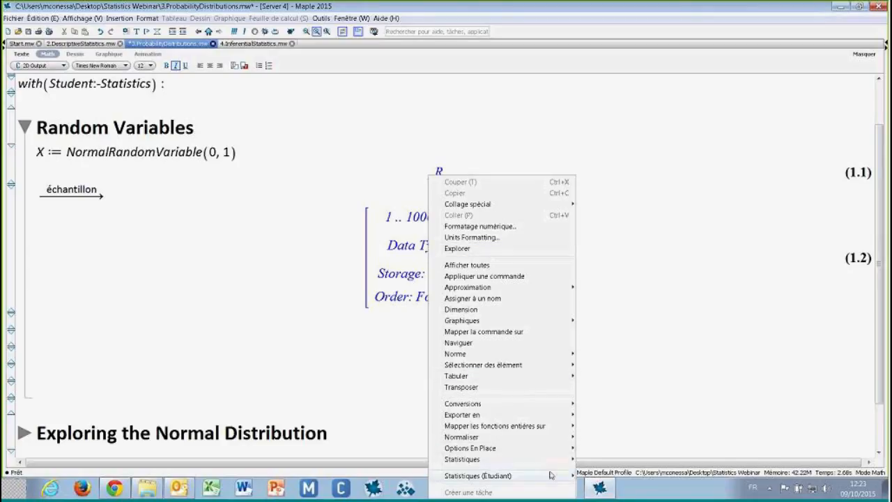
mouse_move(555, 475)
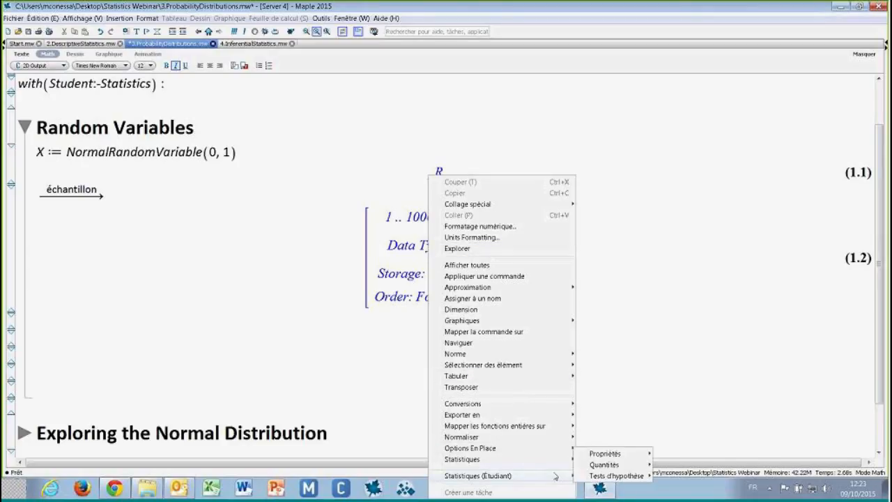
mouse_move(616, 467)
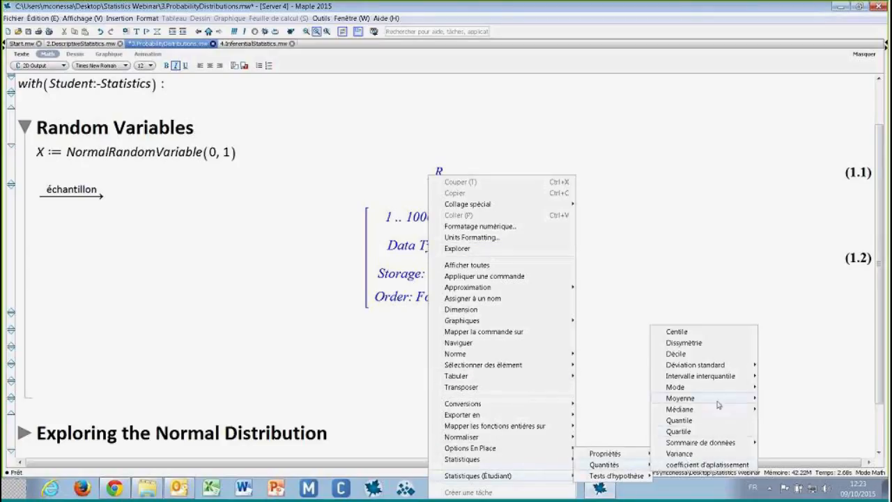
mouse_move(719, 404)
left_click(777, 410)
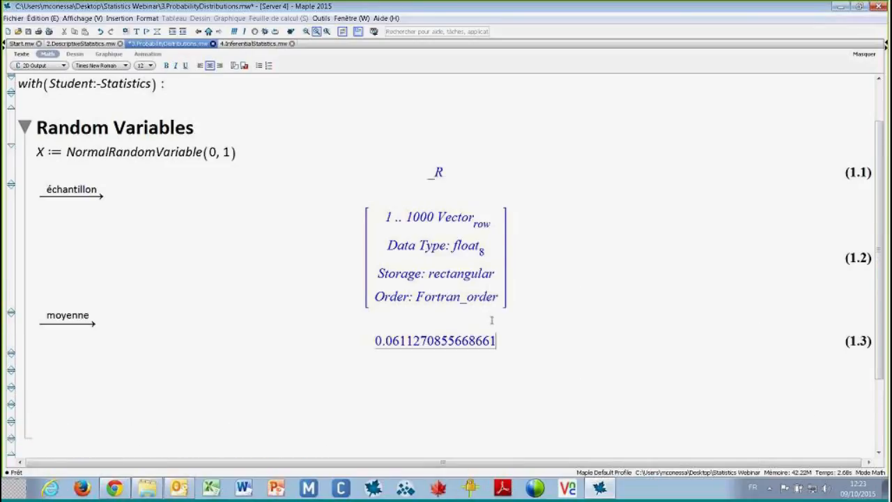
Compute the standard deviation value of the same sample vector with the student statistics quantities
scroll(493, 320, "down", 1)
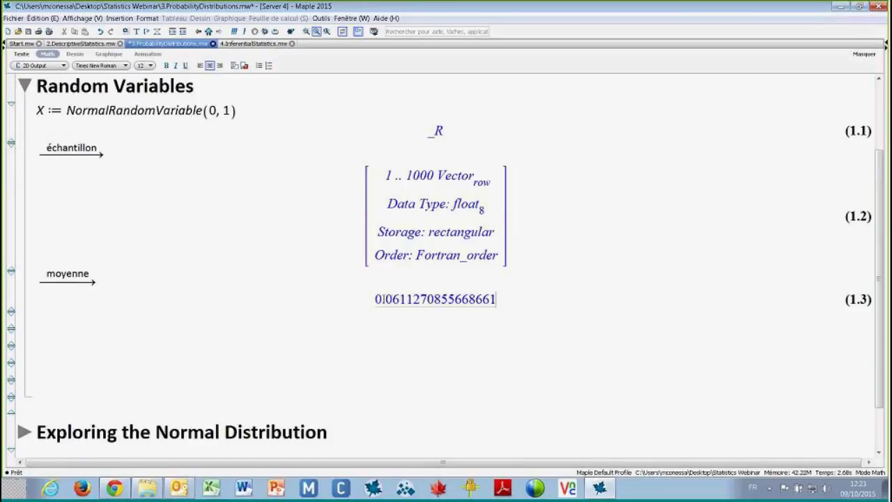
right_click(428, 213)
mouse_move(572, 477)
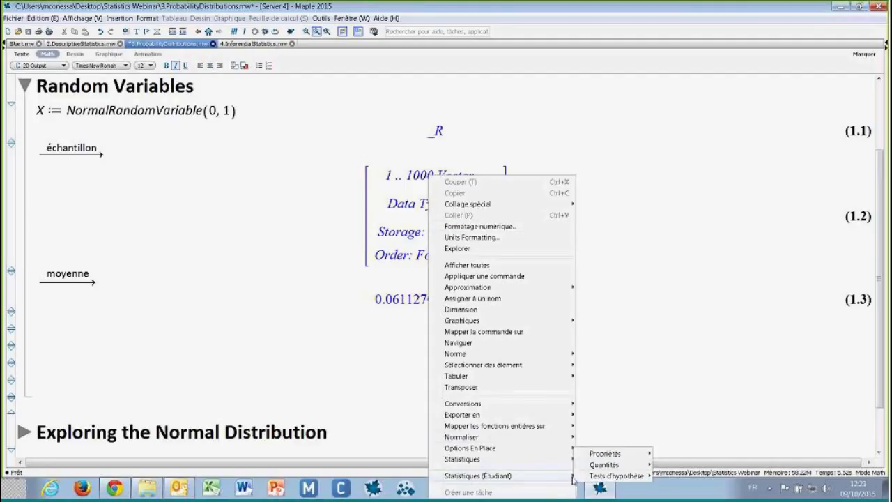
mouse_move(629, 466)
mouse_move(747, 365)
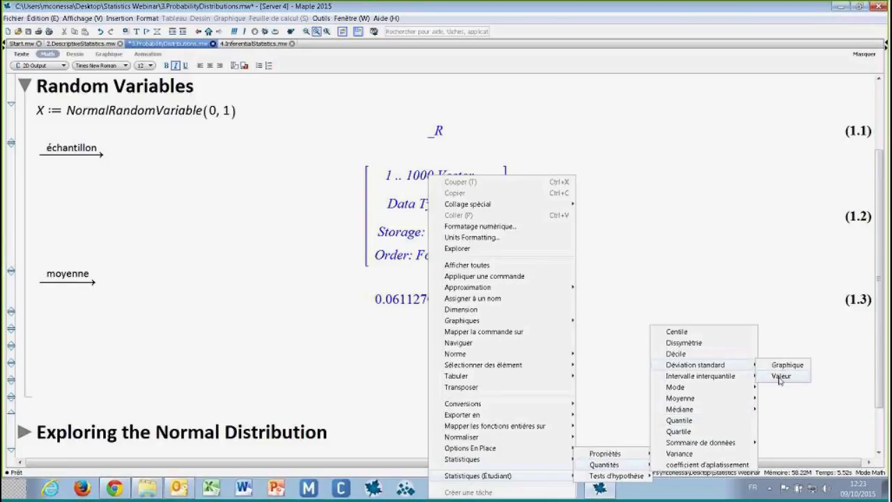
left_click(780, 376)
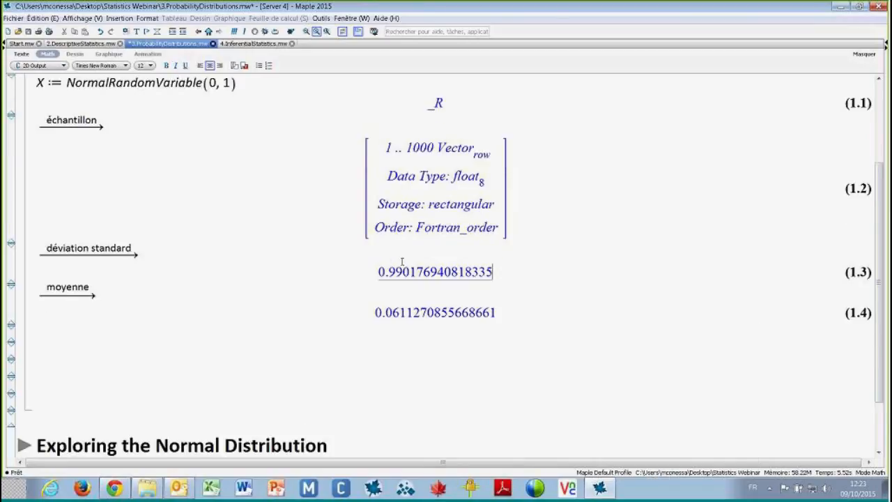
Plot the data summary of the sample vector as a graph and review it alongside the standard deviation and mean results
scroll(402, 262, "down", 2)
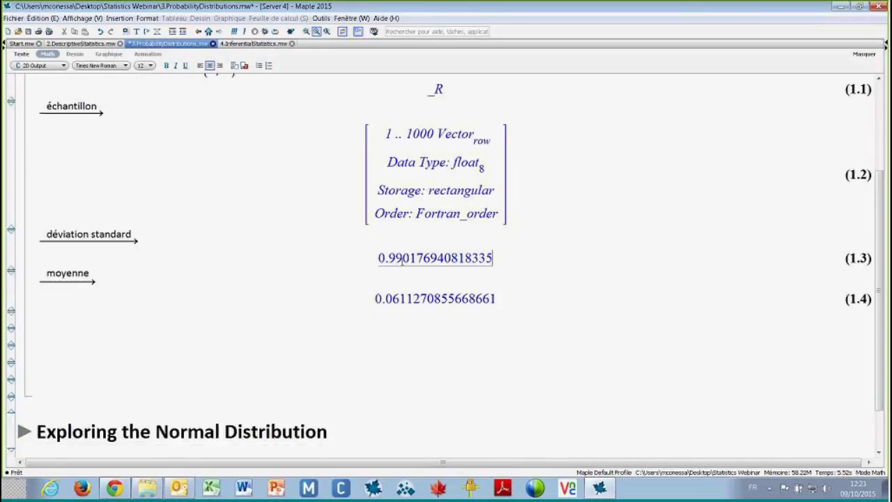
right_click(434, 164)
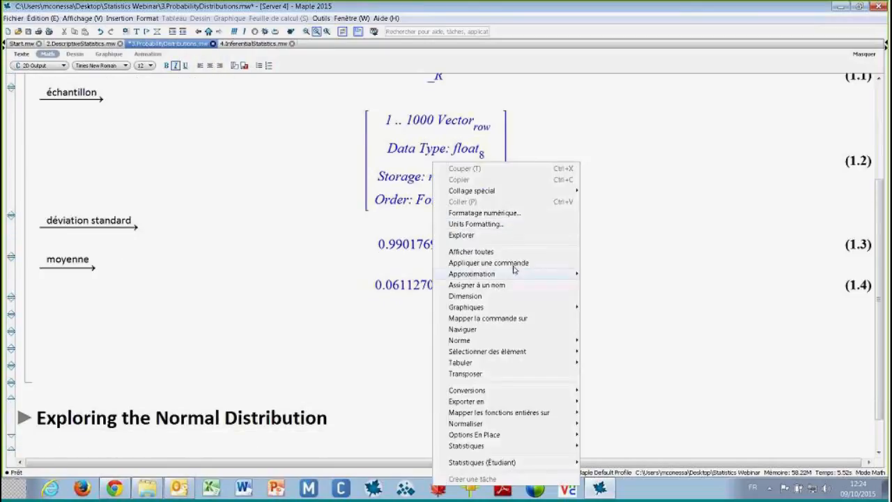
mouse_move(573, 447)
mouse_move(614, 451)
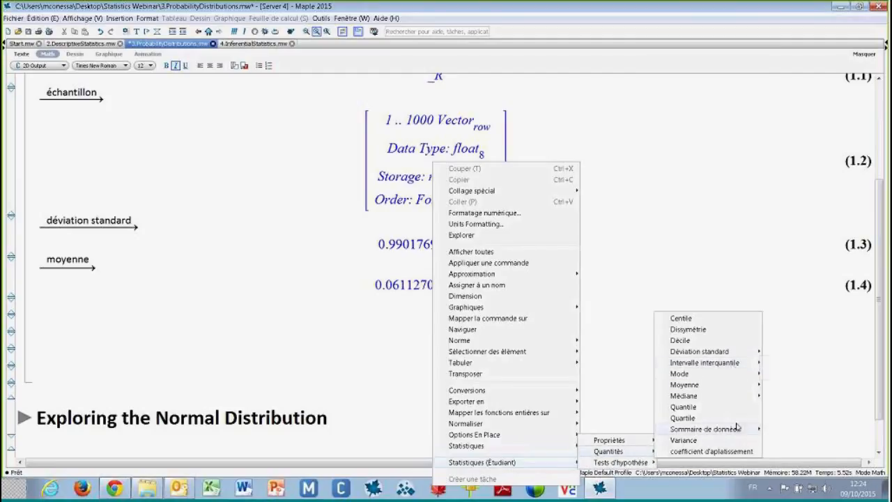
mouse_move(740, 430)
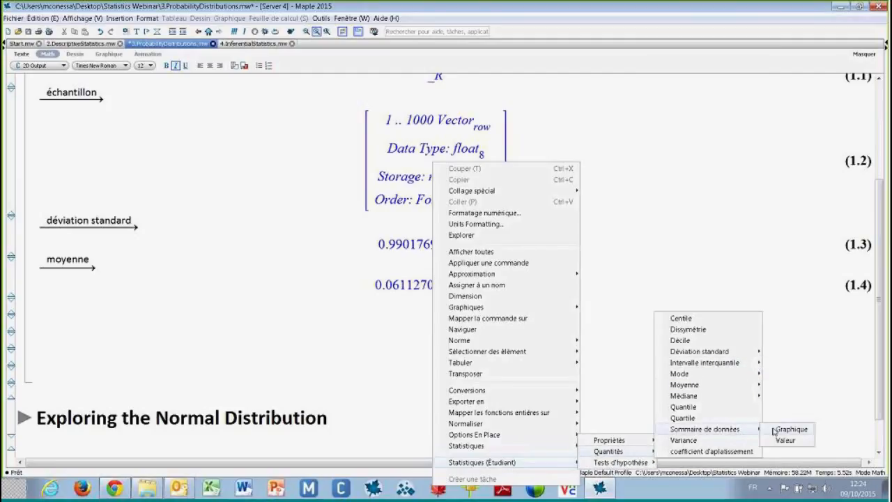
left_click(777, 430)
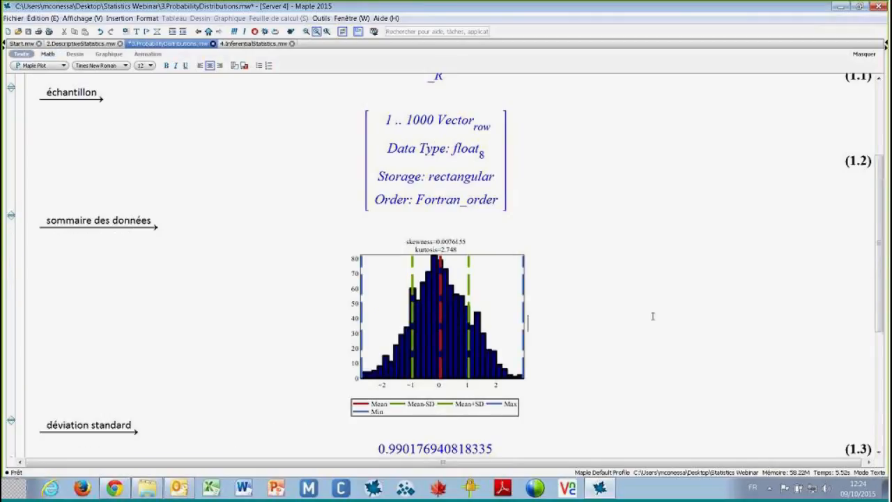
scroll(653, 316, "down", 1)
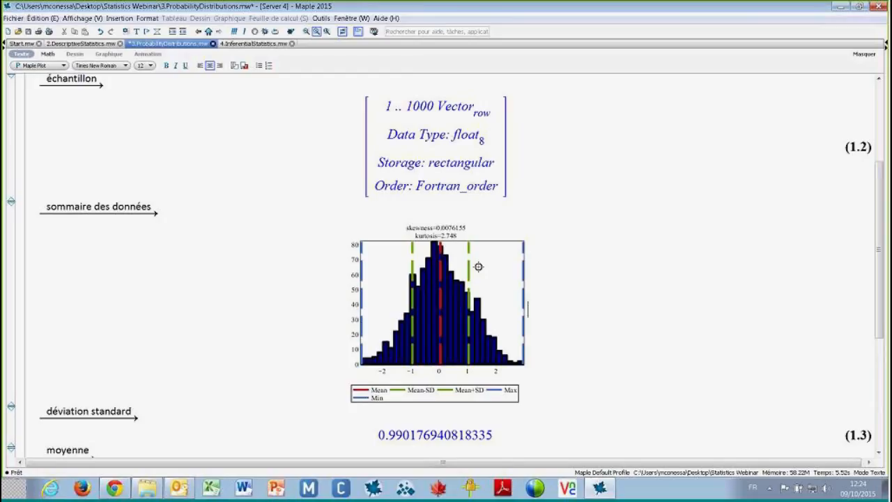
scroll(614, 326, "down", 5)
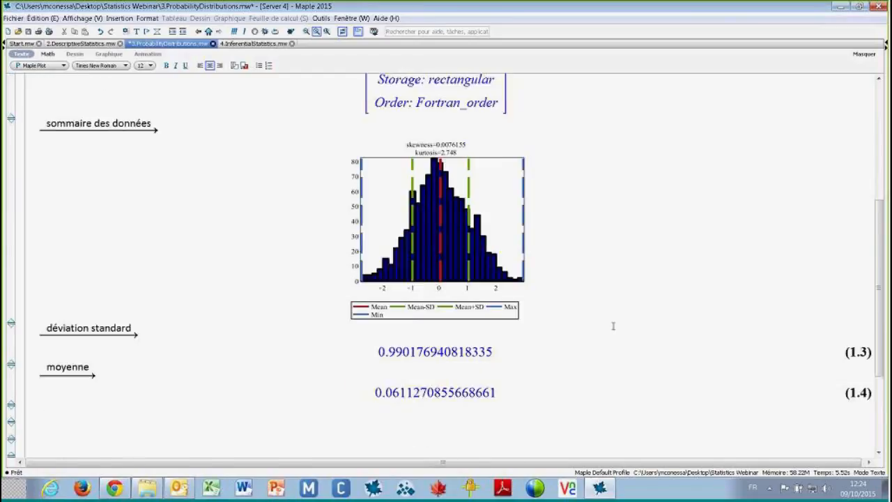
scroll(609, 324, "up", 1)
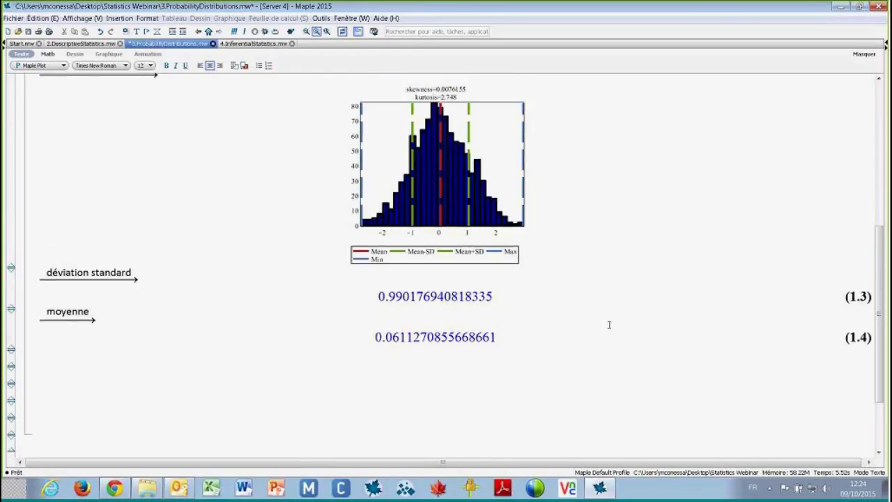
scroll(608, 325, "up", 2)
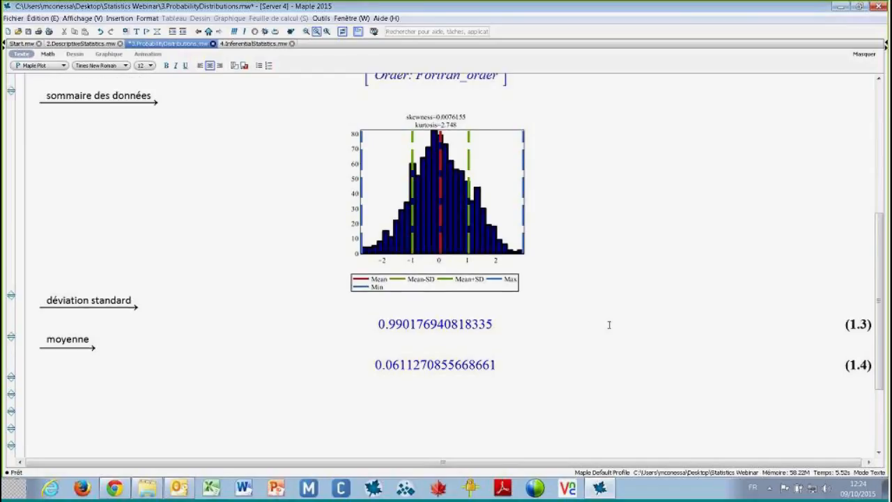
scroll(608, 325, "up", 5)
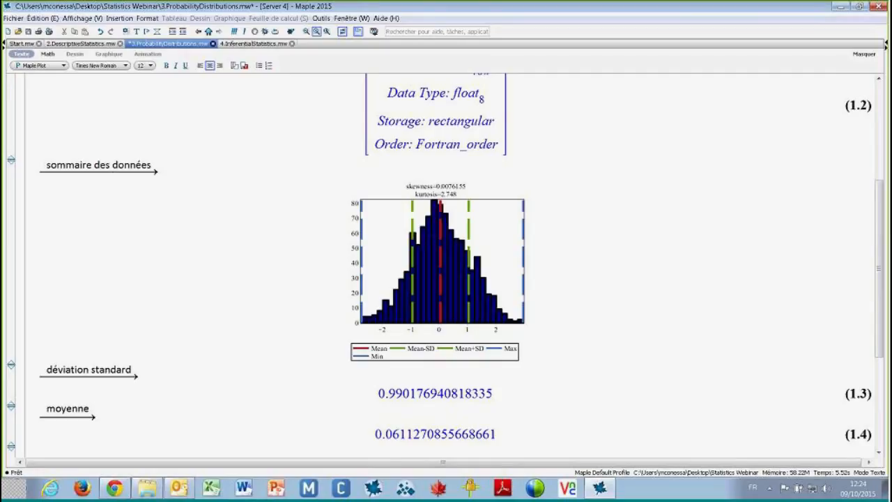
scroll(443, 162, "up", 4)
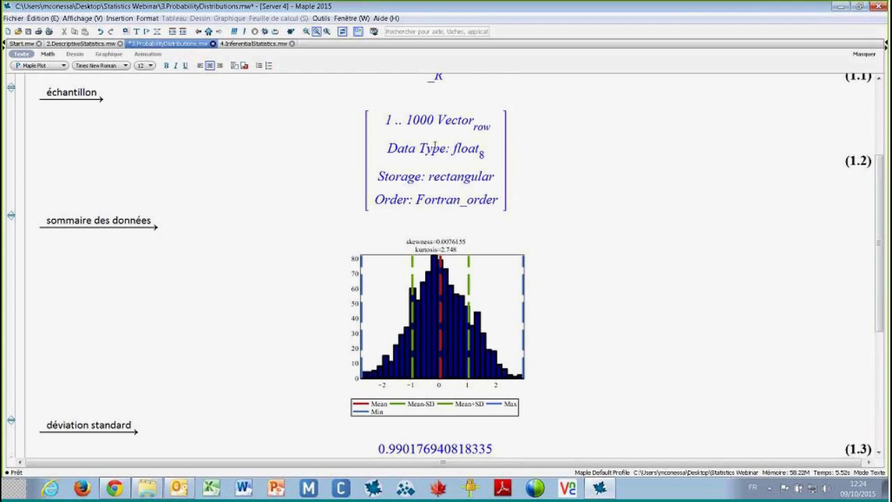
Enter X on the empty line below the sample's mean result and evaluate it
scroll(417, 162, "up", 4)
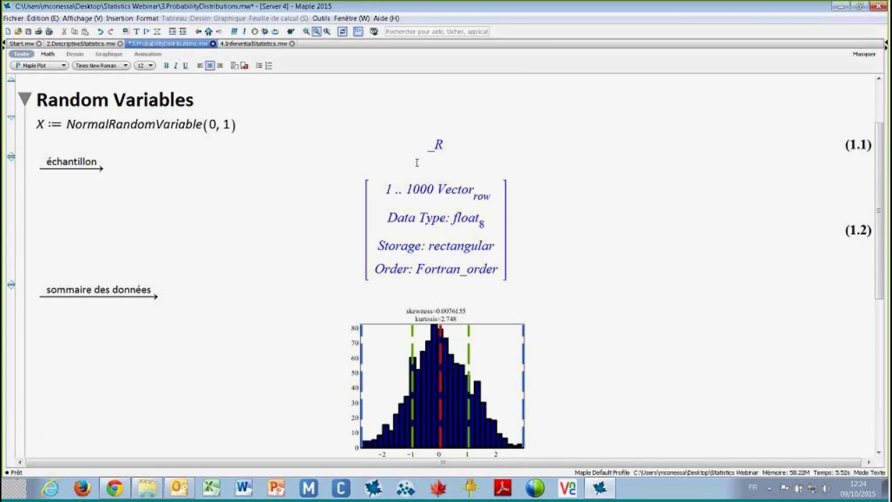
scroll(76, 272, "down", 20)
left_click(41, 271)
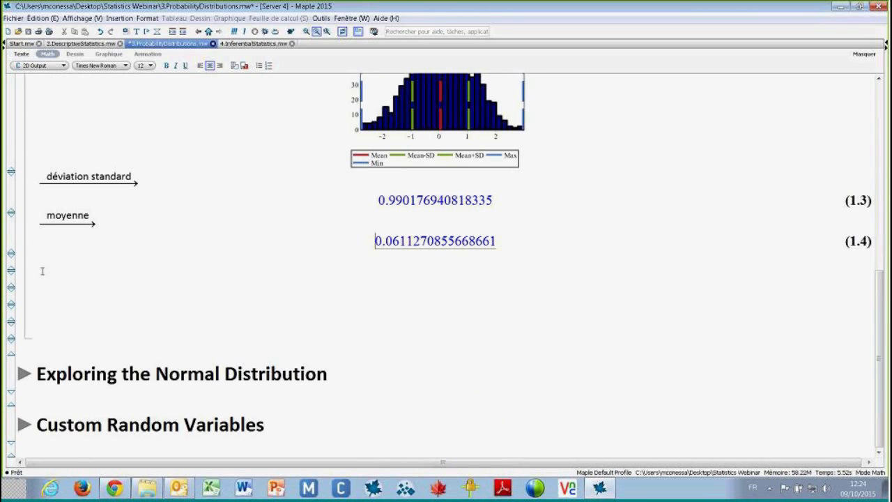
type("X")
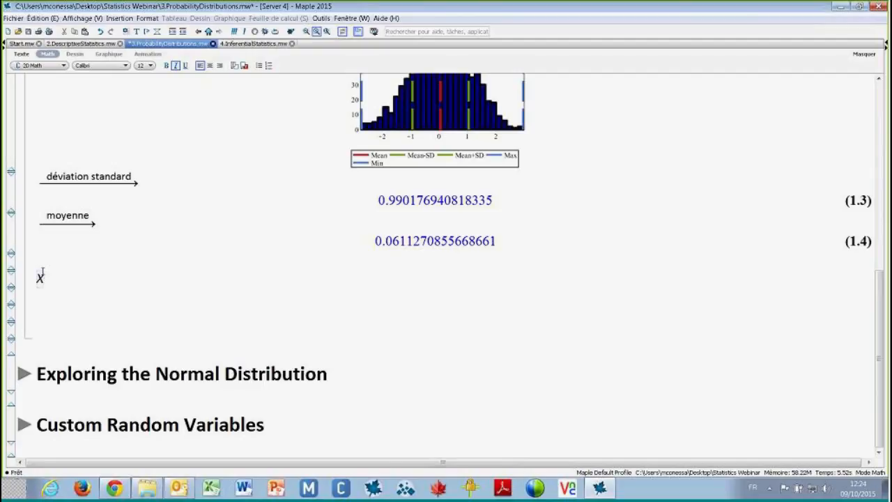
key("Return")
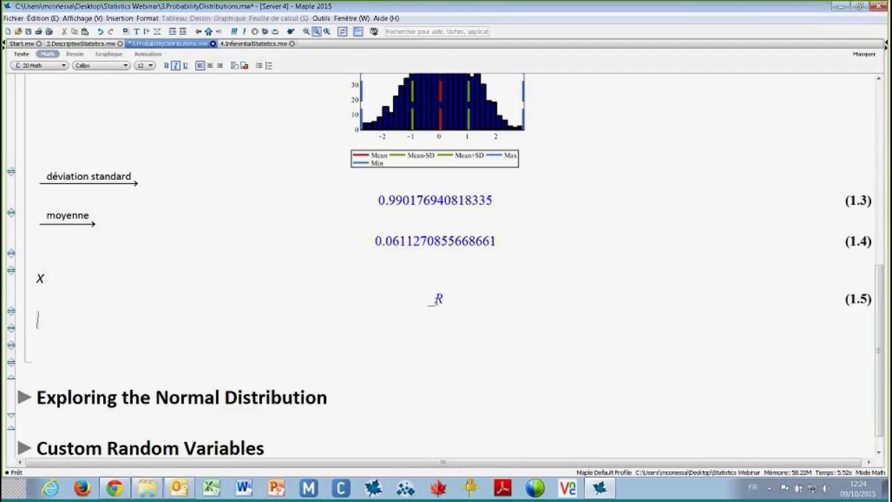
Compute the PDF of random variable X at x from the student statistics properties, with value as the output
right_click(436, 299)
mouse_move(534, 428)
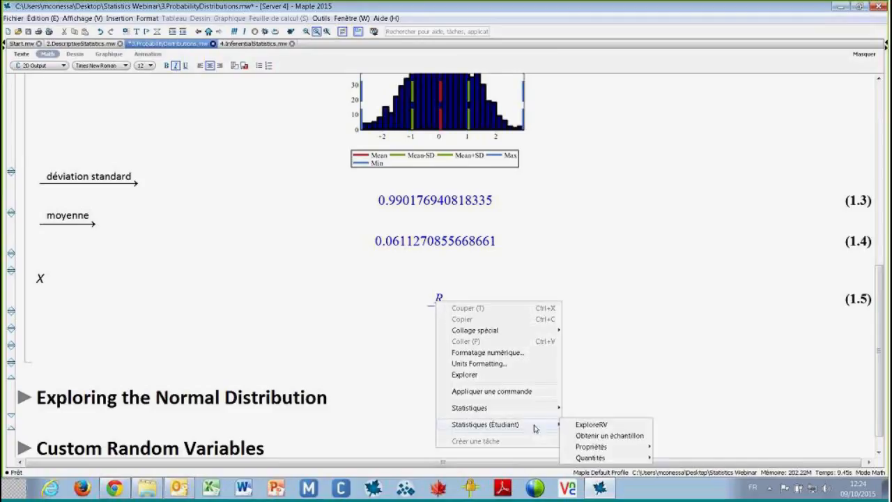
mouse_move(634, 447)
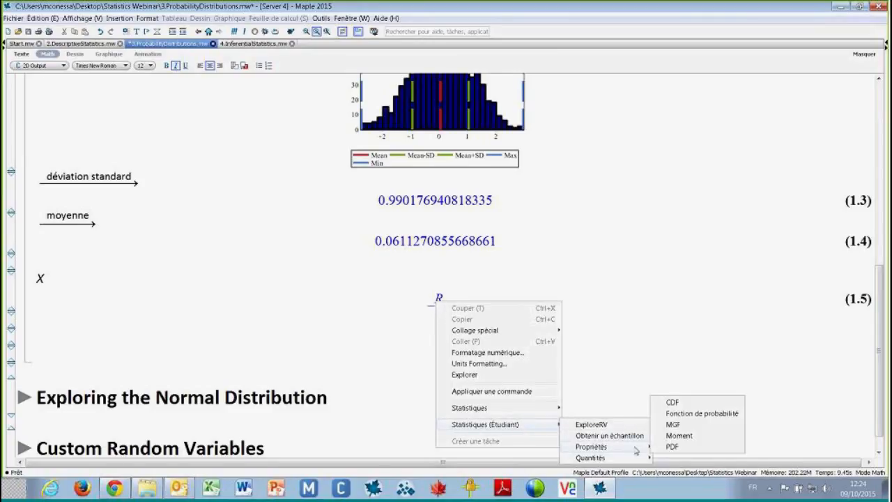
left_click(673, 447)
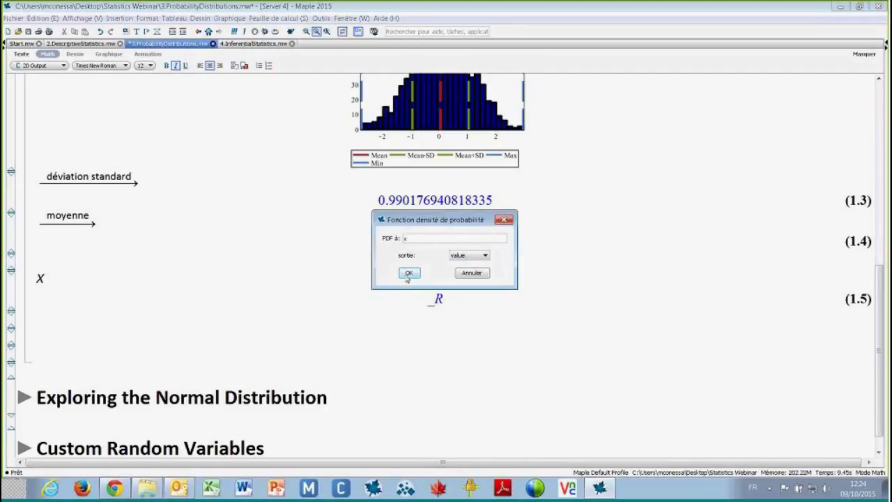
left_click(409, 272)
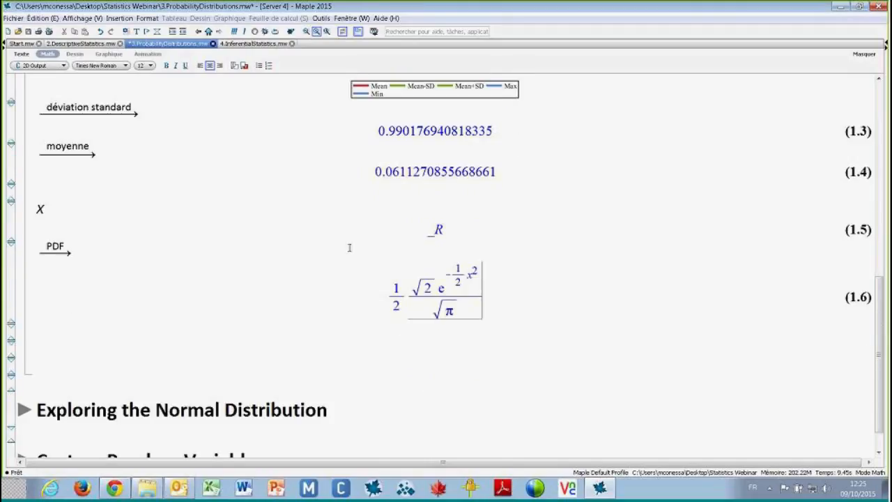
Plot the density expression of X as a graph over x and review the curve beneath its formula
right_click(434, 296)
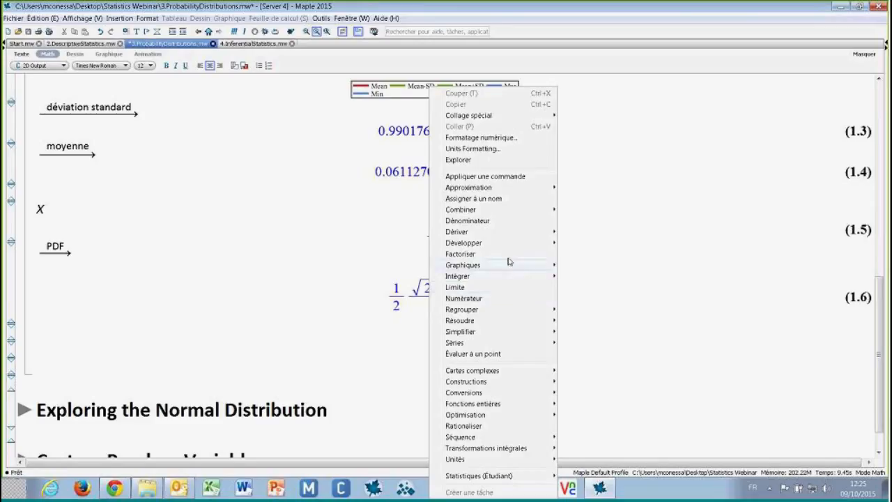
mouse_move(550, 266)
left_click(596, 266)
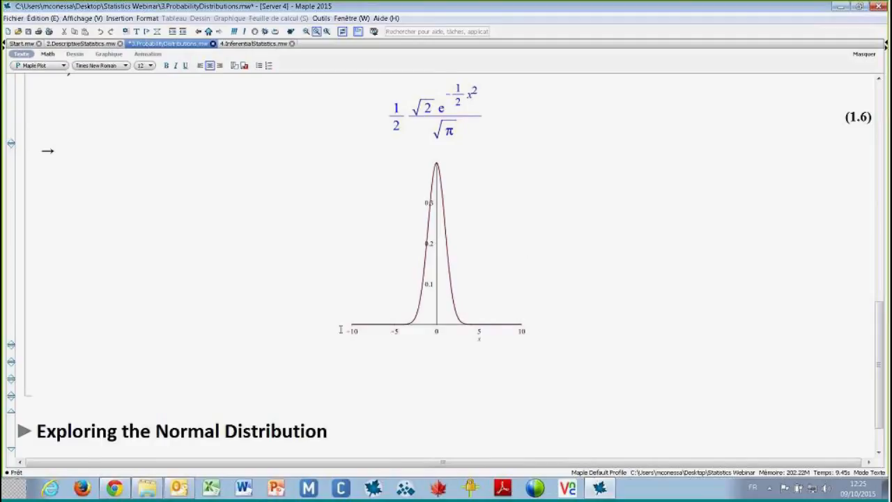
scroll(388, 306, "up", 1)
scroll(388, 305, "up", 2)
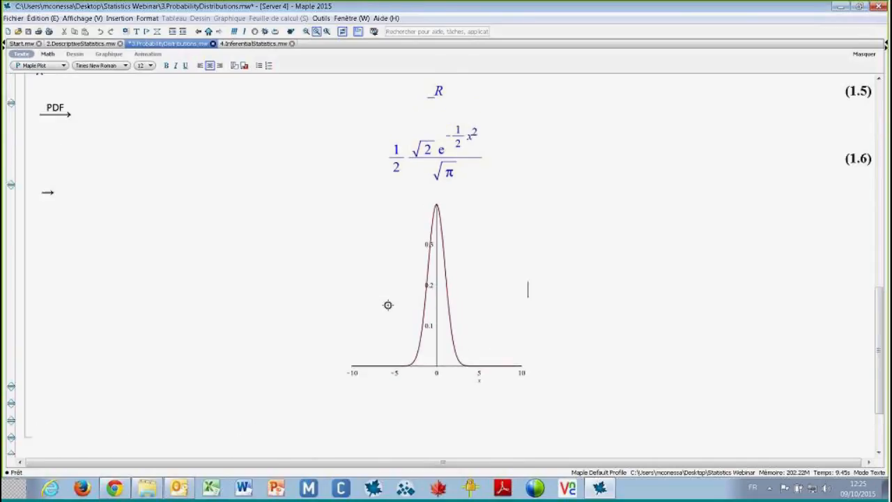
scroll(388, 306, "down", 4)
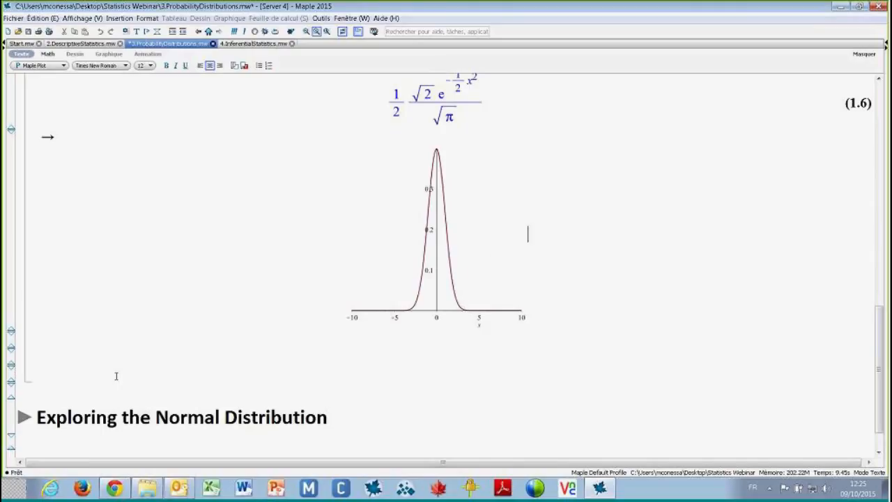
scroll(433, 97, "up", 1)
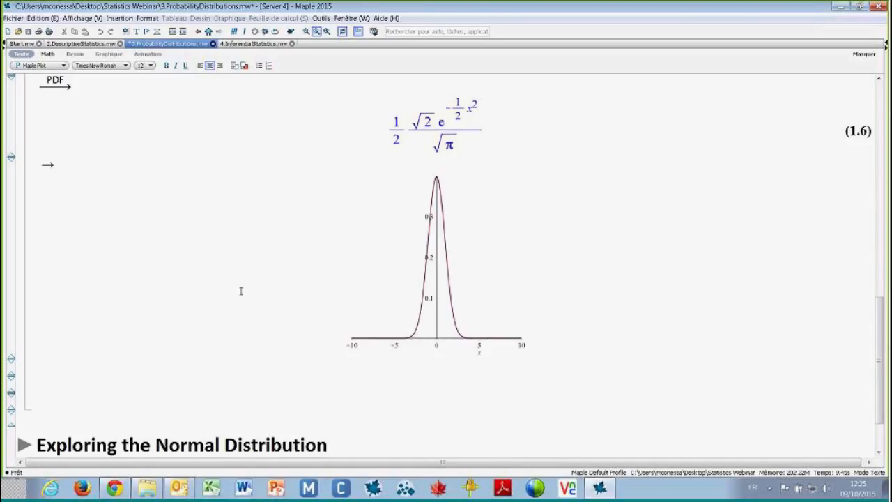
Expand the Exploring the Normal Distribution section and evaluate PDF(NormalRandomVariable(μ, σ), x)
scroll(240, 291, "down", 3)
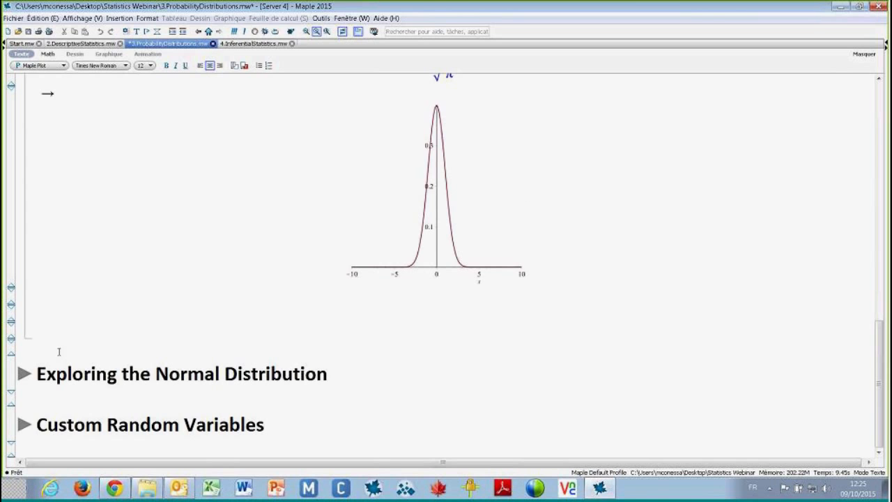
left_click(23, 373)
scroll(172, 244, "down", 1)
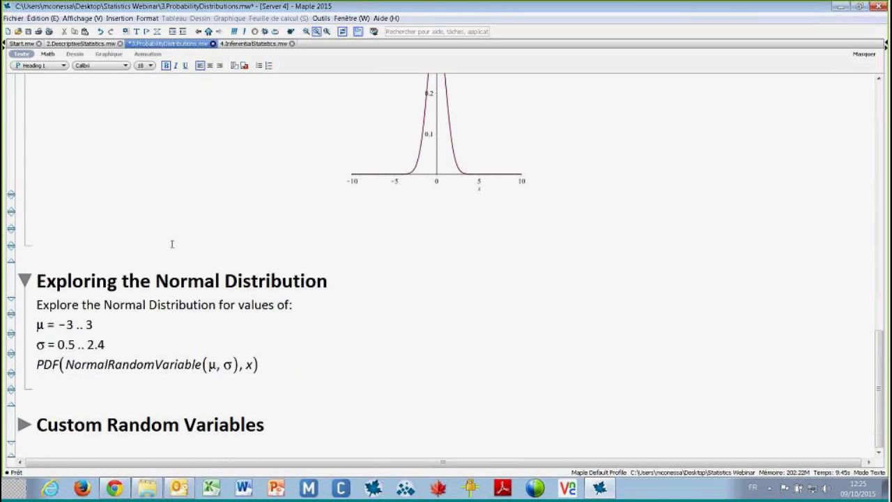
left_click(79, 363)
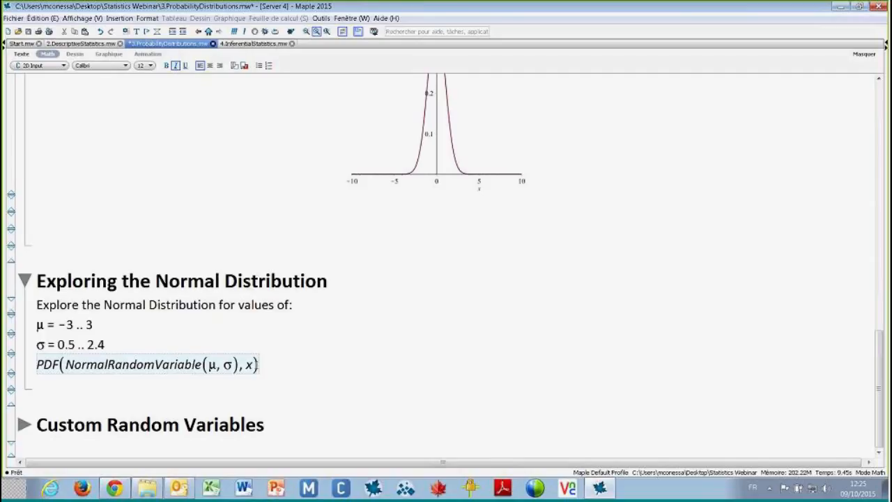
left_click(254, 364)
left_click(242, 365)
key("Return")
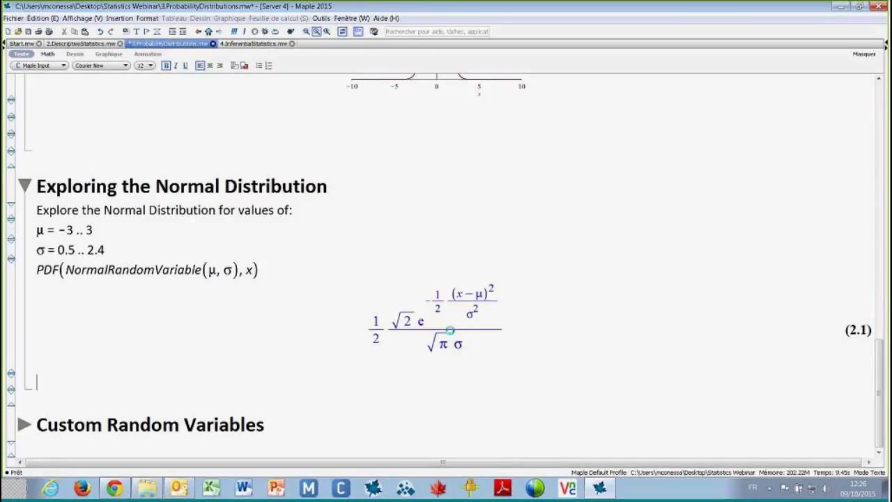
Start the interactive plot builder for the general normal density and choose an interactive plot with 2 parameters
right_click(451, 331)
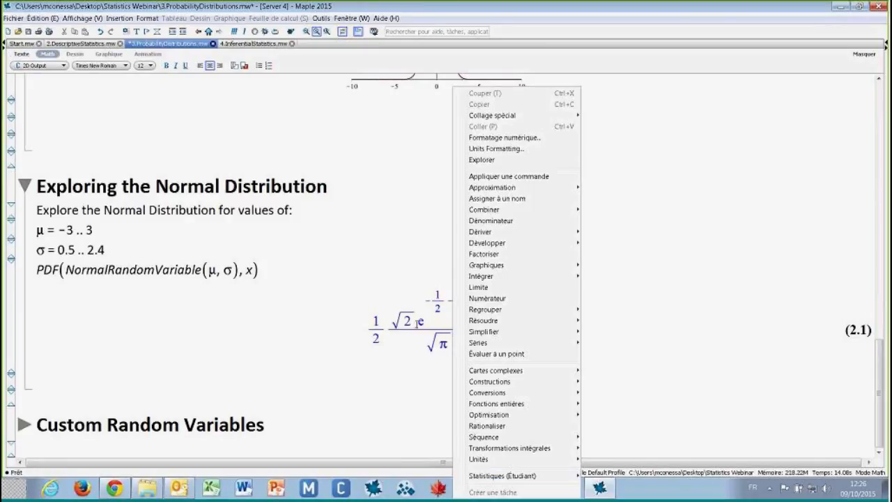
mouse_move(574, 265)
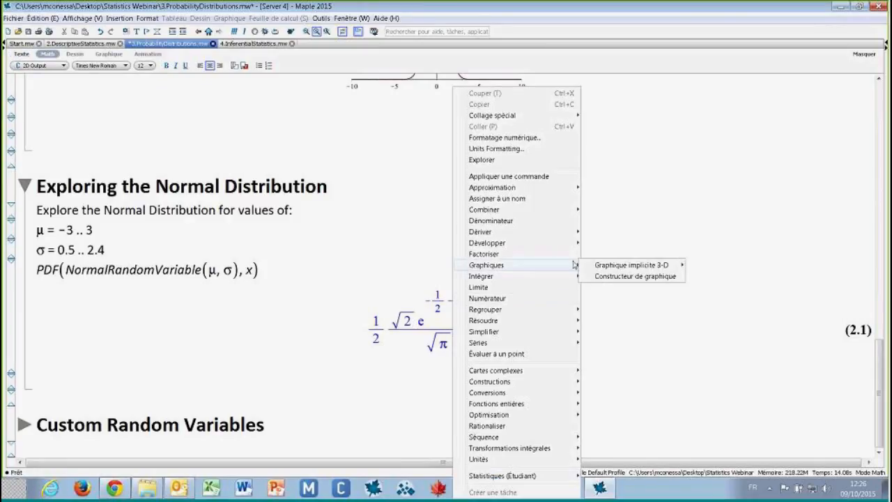
left_click(635, 277)
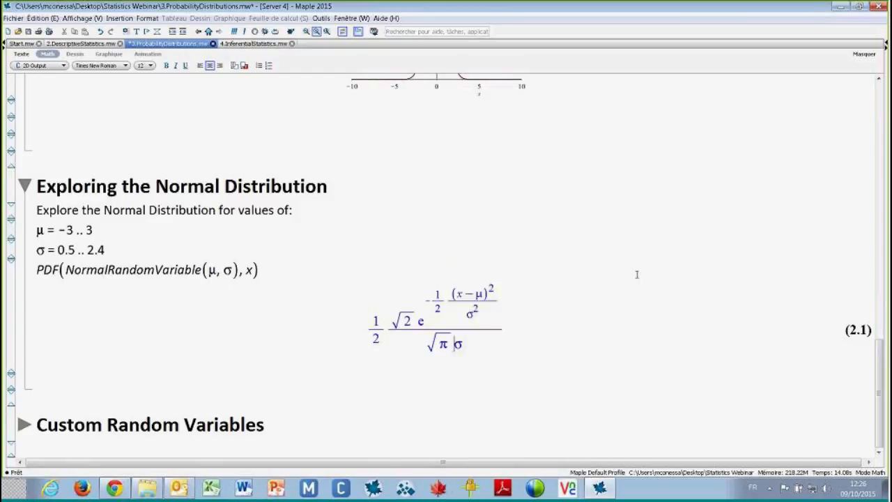
left_click(432, 168)
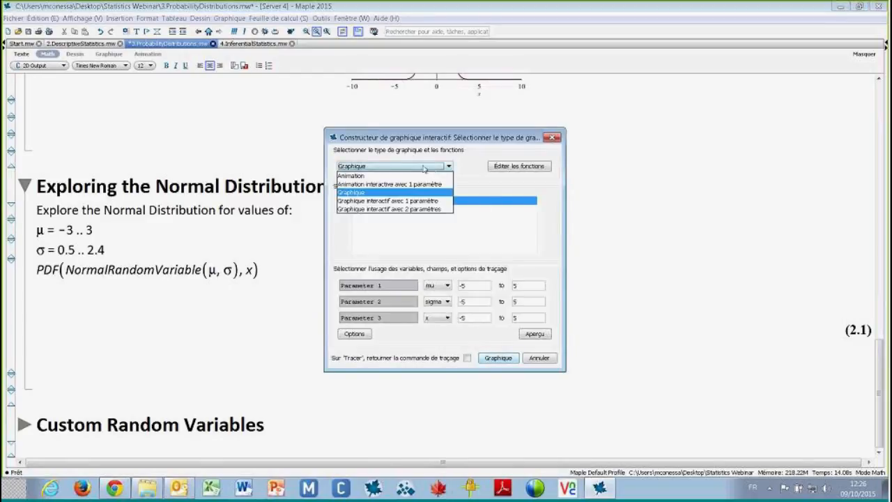
left_click(420, 210)
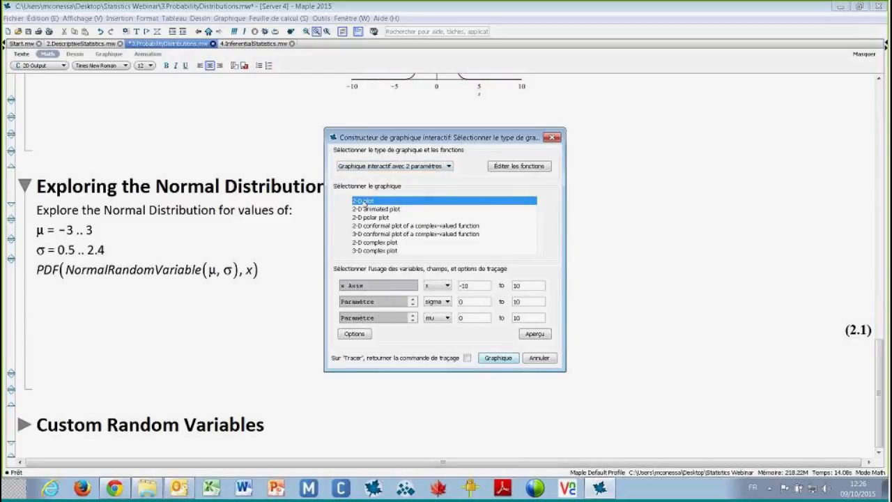
Set the ranges to -6 to 6 for x, 0.5 to 2.4 for sigma and -3 to 3 for mu, and create the plot
double_click(474, 287)
type("-6")
double_click(526, 283)
type("6")
double_click(465, 304)
type("0.5")
key("Tab")
type("2.4")
left_click(480, 317)
type("-3")
key("Tab")
type("3")
left_click(497, 358)
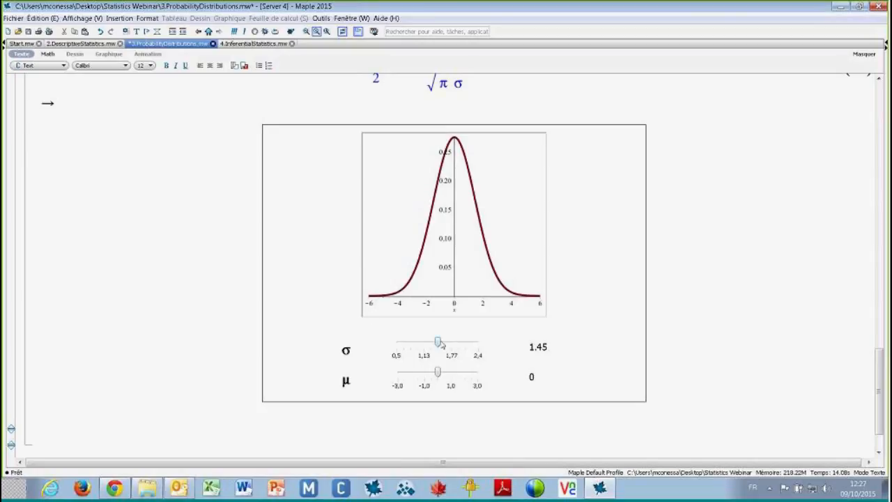
Explore the interactive density plot by changing σ to 1.95, μ to 2.28 and σ to 0.767, and compare it with the formula
left_click_drag(438, 343, 460, 344)
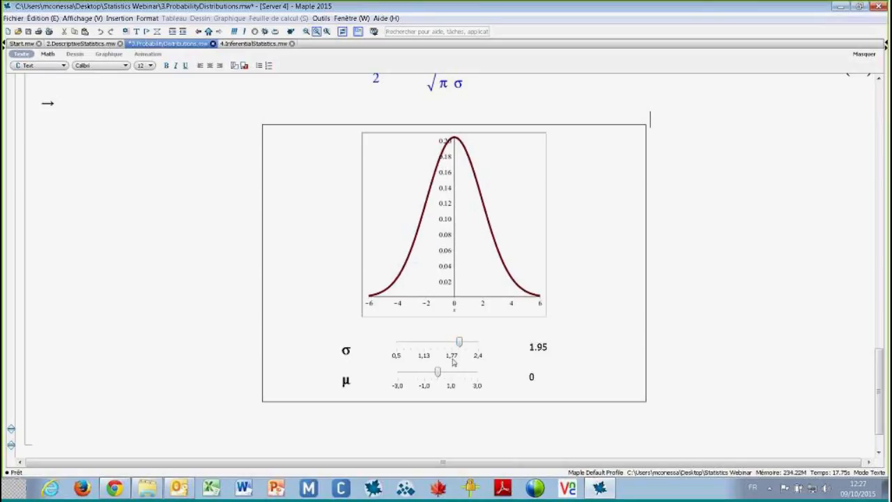
left_click_drag(438, 378, 467, 377)
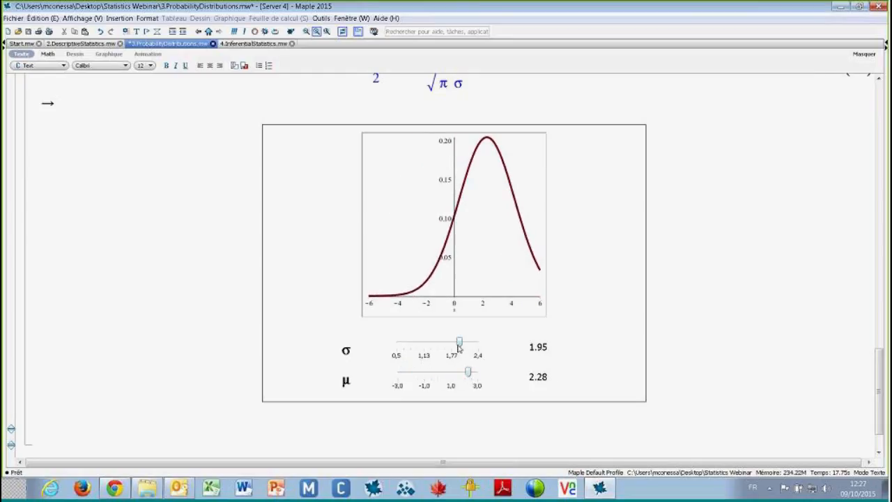
left_click_drag(459, 342, 408, 342)
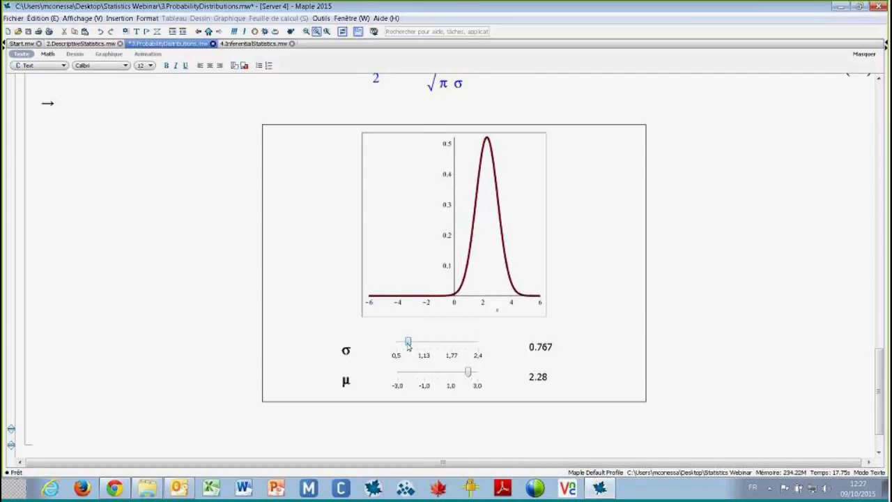
scroll(592, 326, "up", 1)
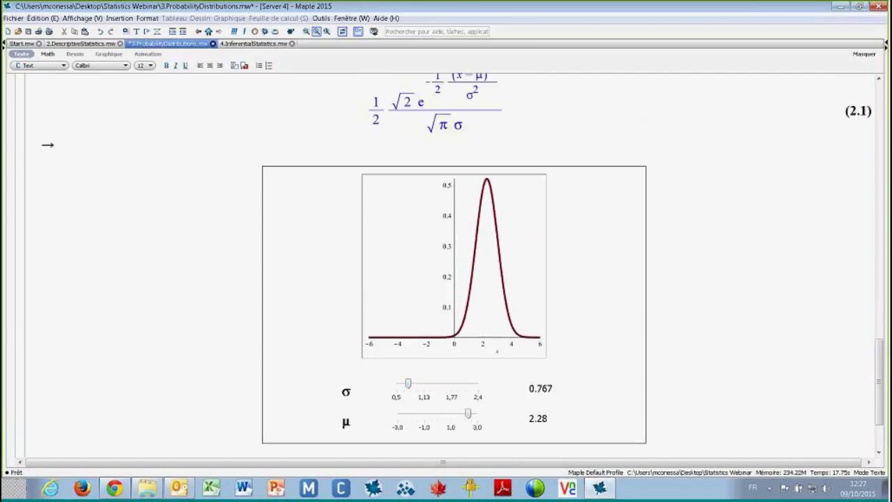
scroll(418, 180, "up", 1)
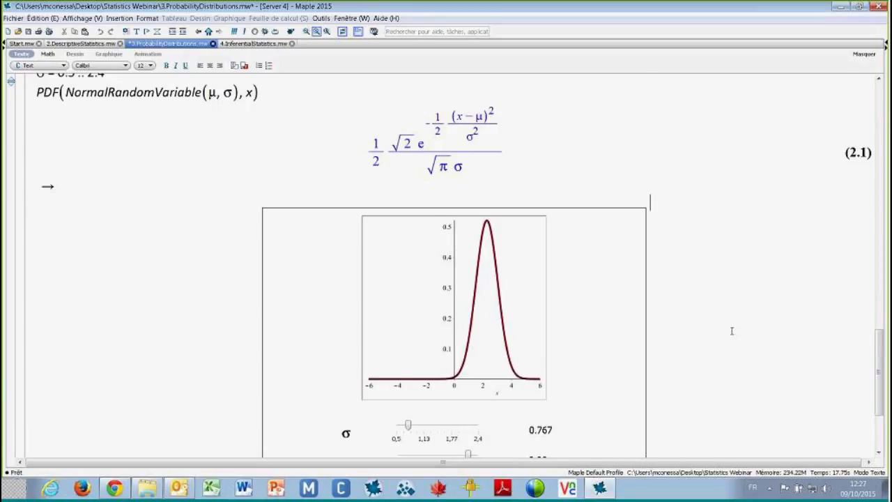
scroll(732, 331, "down", 5)
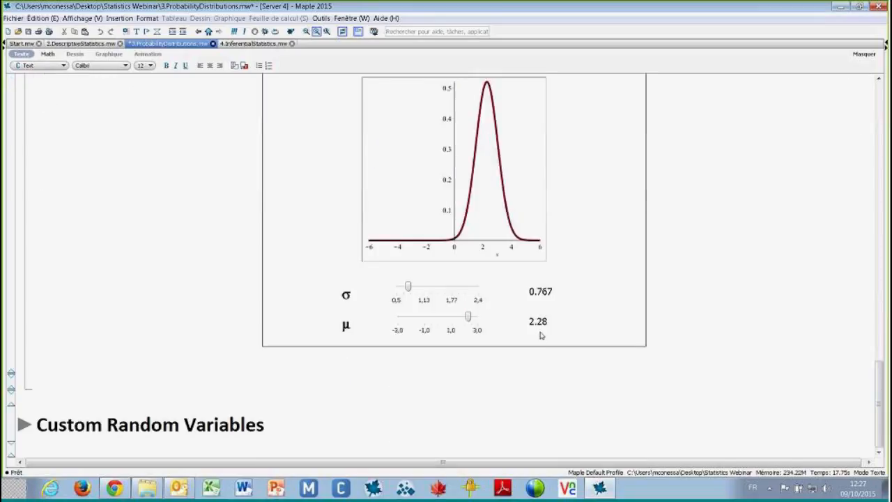
Expand the Custom Random Variables section and execute its restart and with(Statistics) lines, allowing the automatic execution
left_click(52, 377)
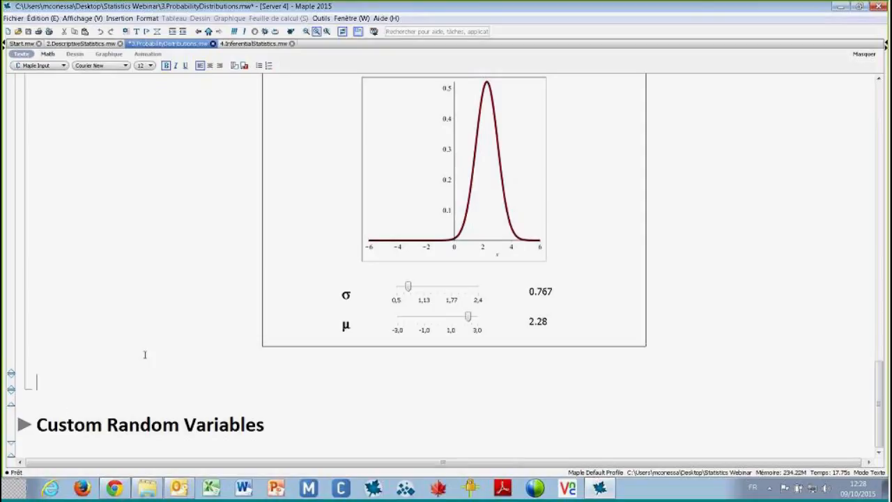
left_click(24, 424)
scroll(78, 341, "down", 3)
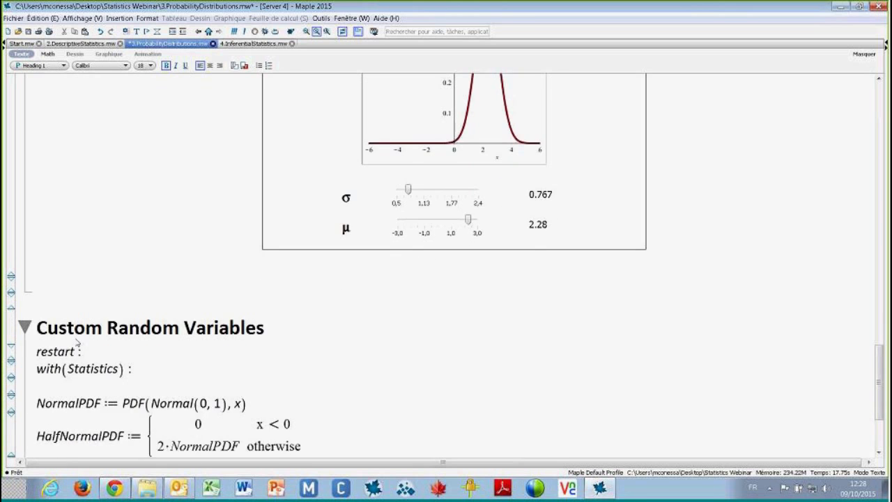
scroll(78, 341, "down", 4)
left_click(56, 218)
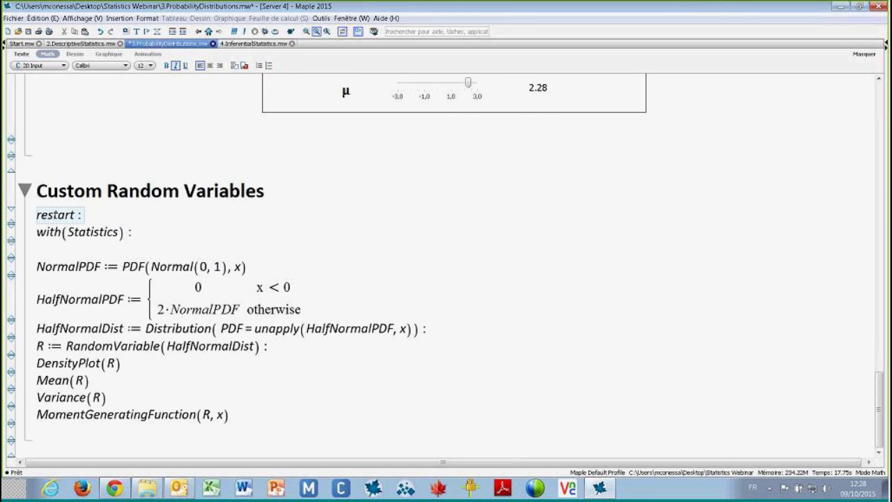
key("Return")
left_click(432, 255)
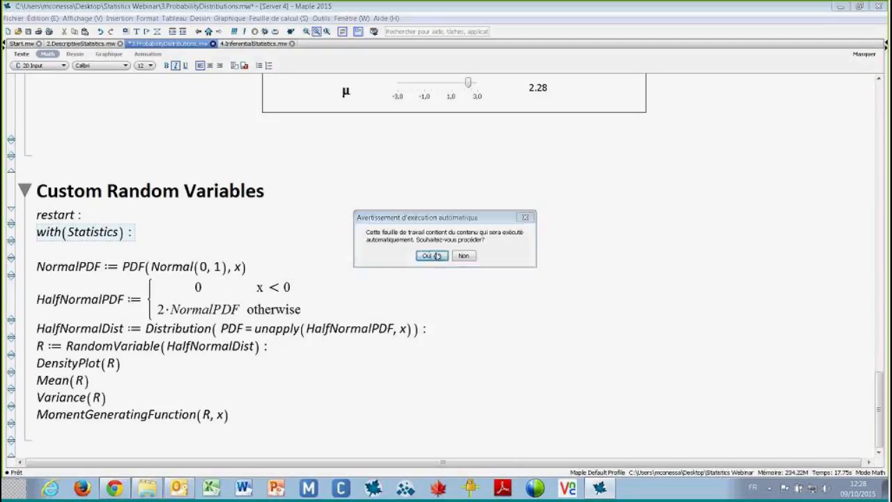
key("Return")
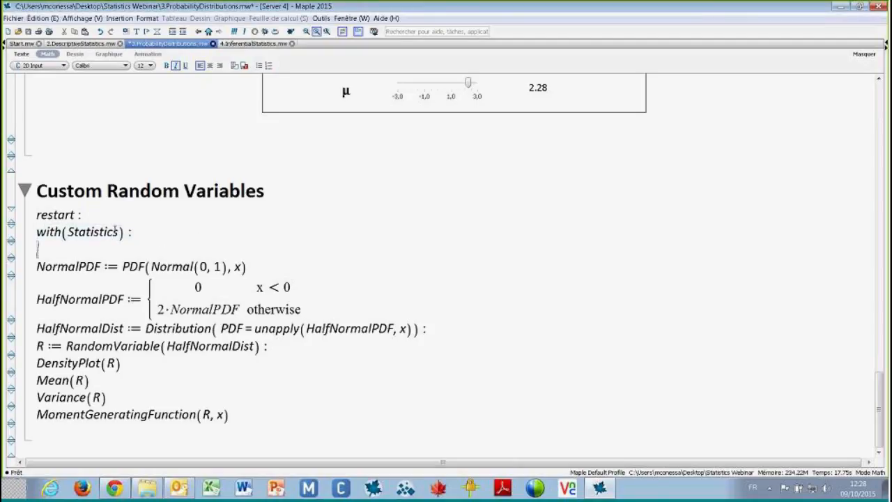
Execute the NormalPDF definition for Normal(0, 1) and the piecewise HalfNormalPDF definition in the Custom Random Variables section
double_click(243, 266)
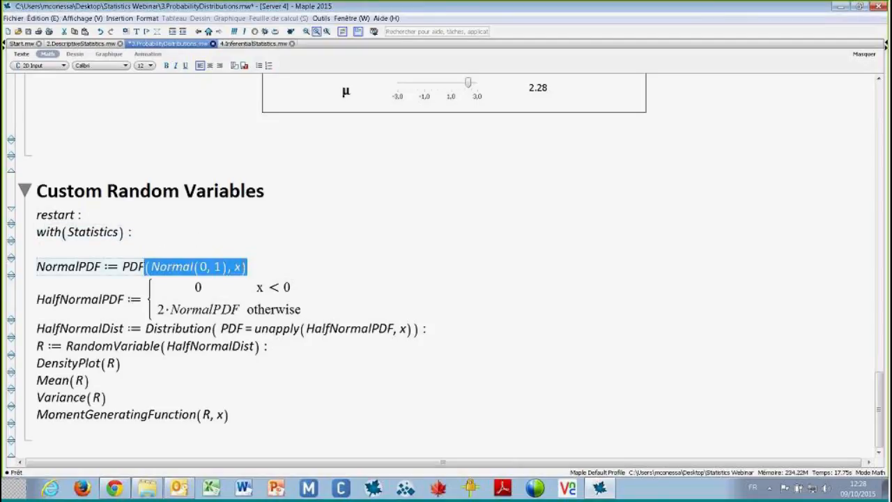
left_click(255, 266)
key("Return")
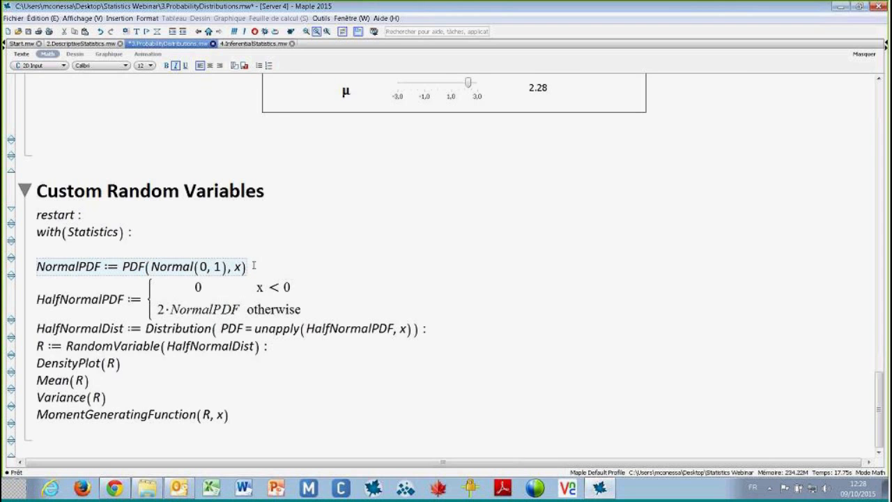
scroll(278, 278, "down", 3)
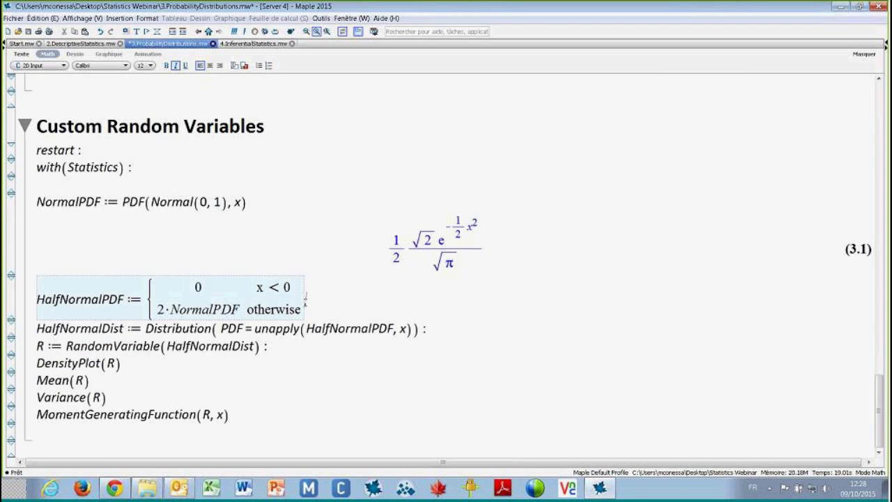
left_click(303, 297)
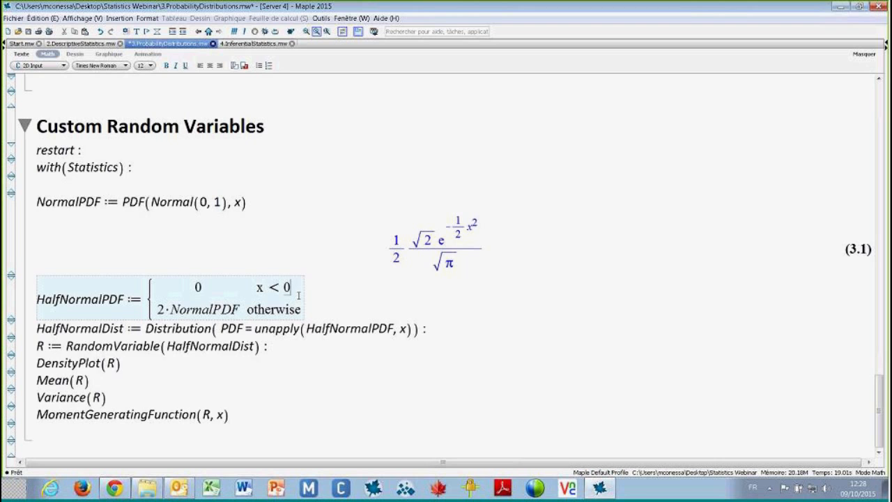
key("Return")
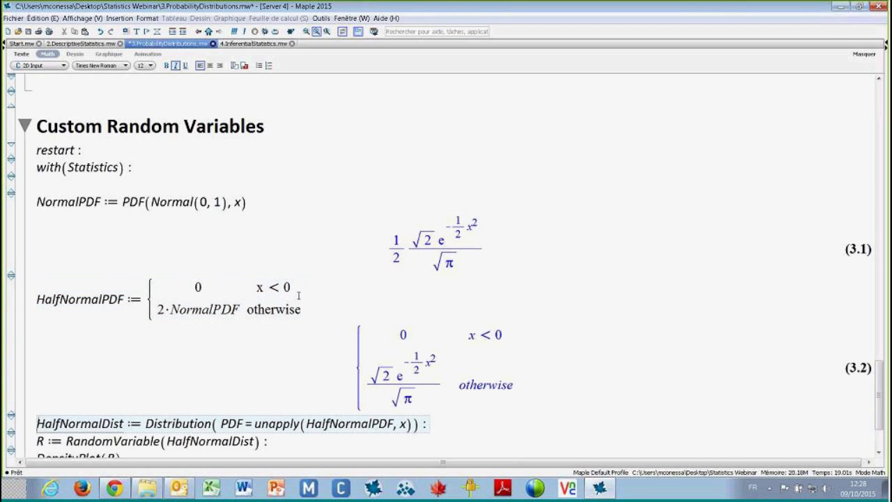
Execute the HalfNormalDist distribution and random variable R definitions, and plot the density of R
scroll(298, 293, "down", 3)
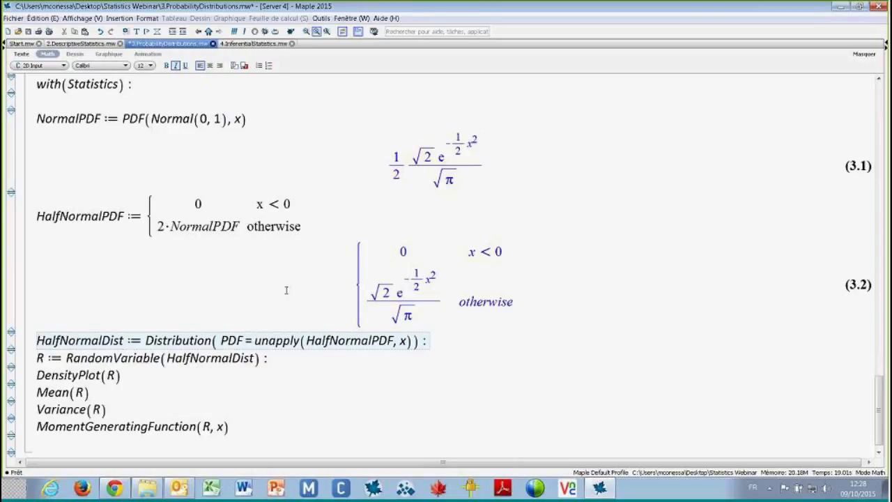
scroll(286, 290, "down", 1)
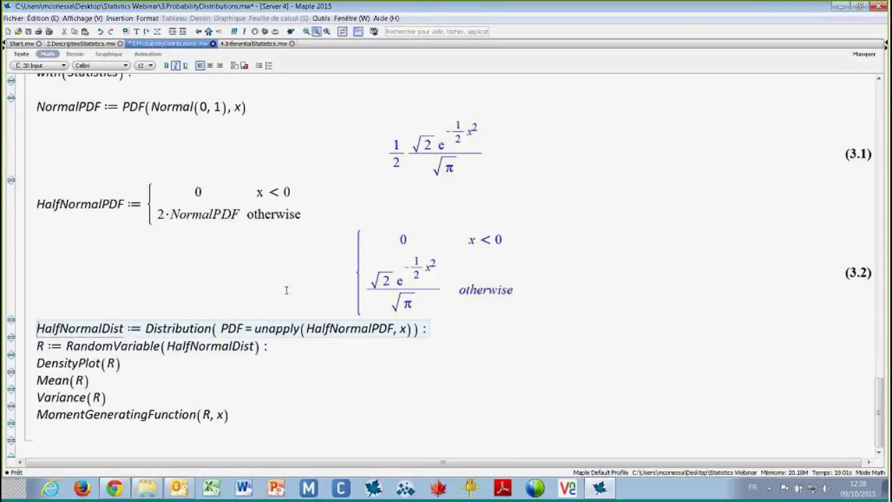
left_click(424, 330)
key("Down")
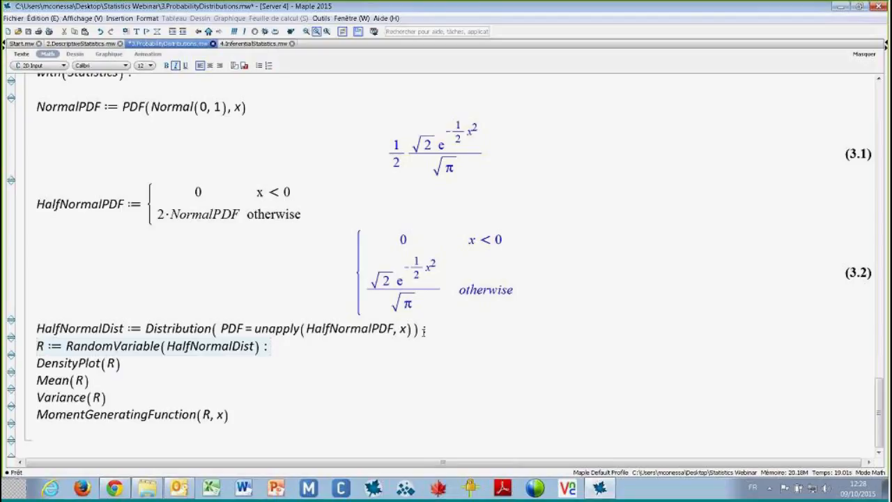
key("Down")
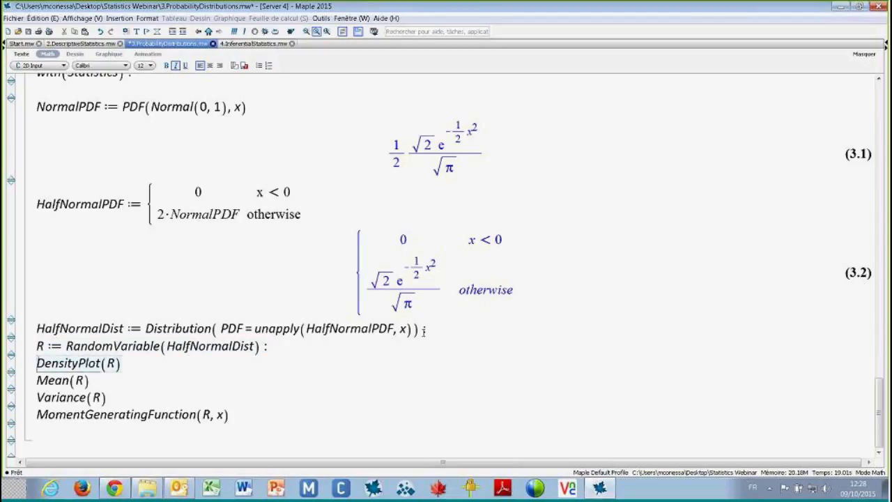
key("Return")
scroll(423, 333, "down", 2)
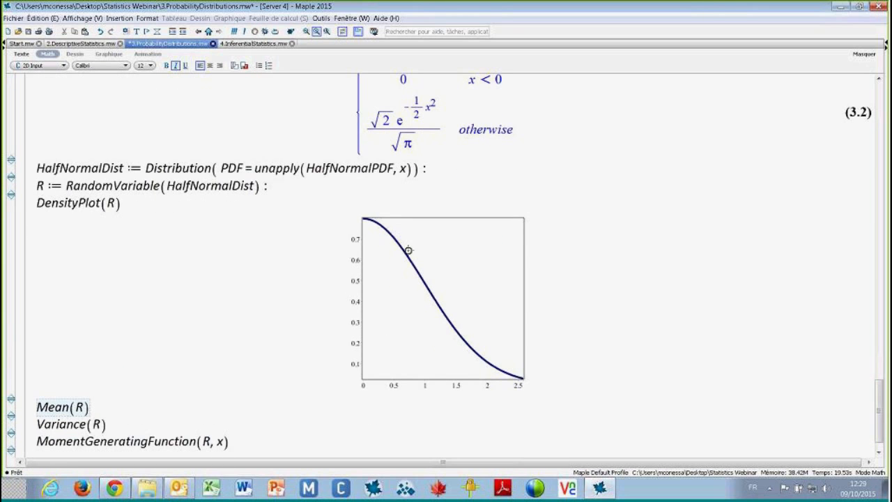
Compute the mean, variance and moment generating function of the custom random variable R
scroll(202, 345, "down", 1)
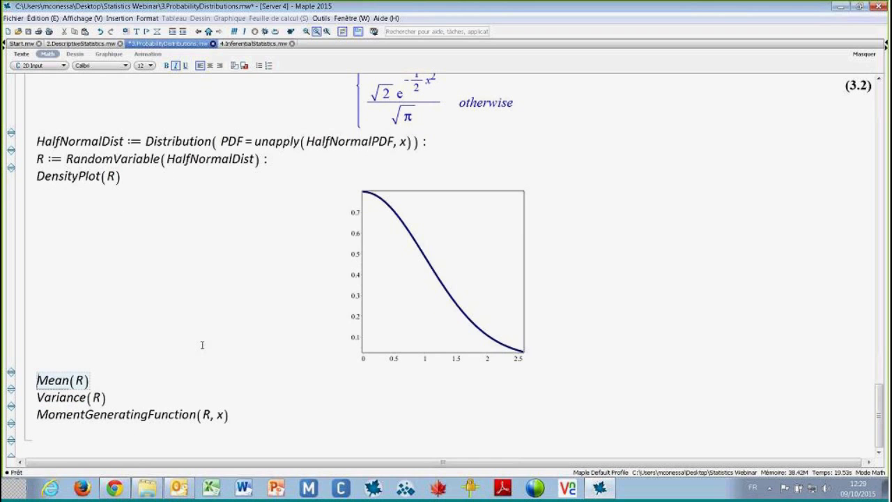
left_click(83, 380)
key("Return")
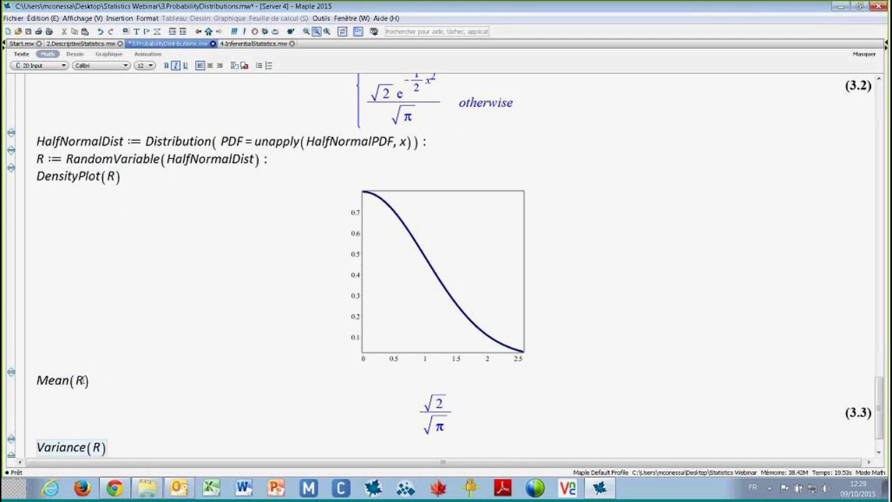
scroll(82, 380, "down", 3)
key("Return")
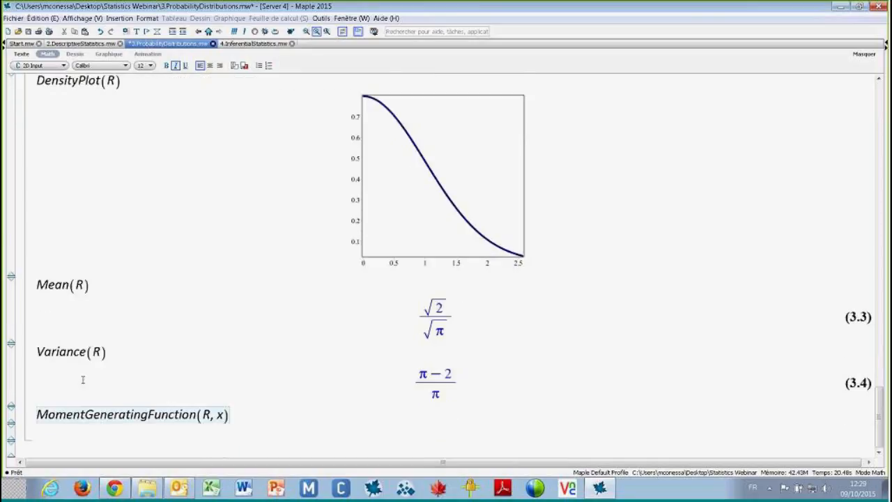
key("Return")
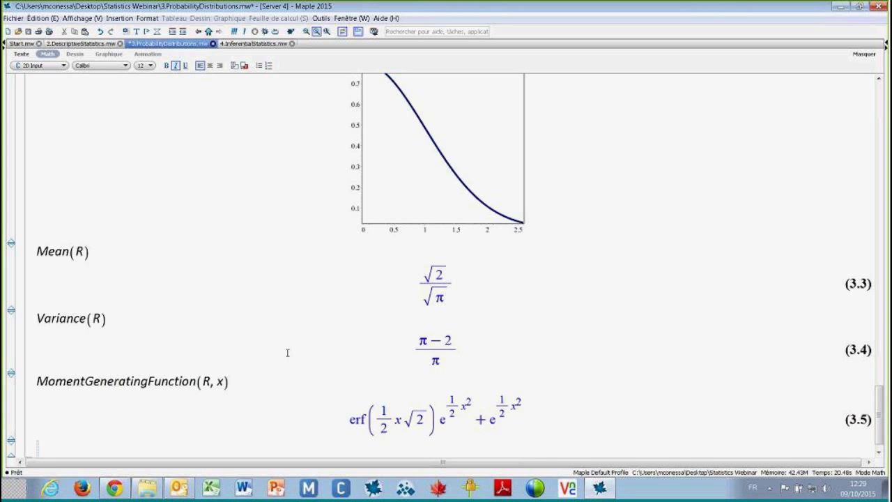
scroll(373, 304, "up", 7)
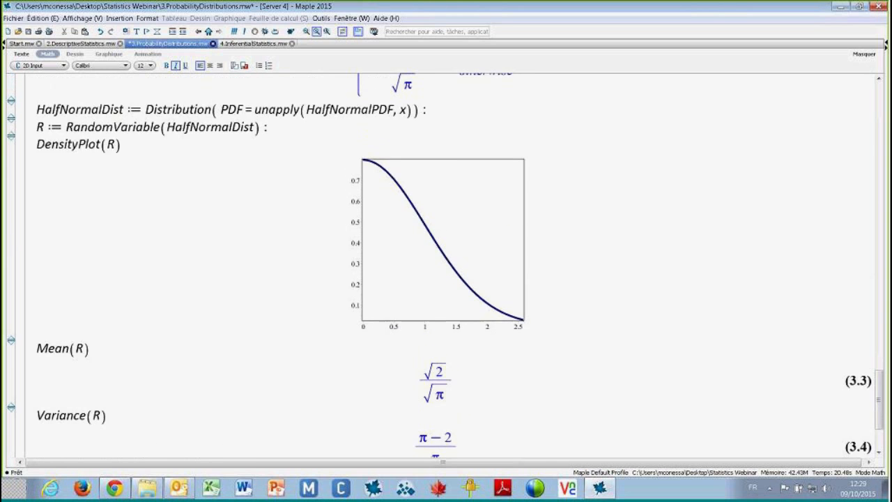
scroll(373, 279, "up", 3)
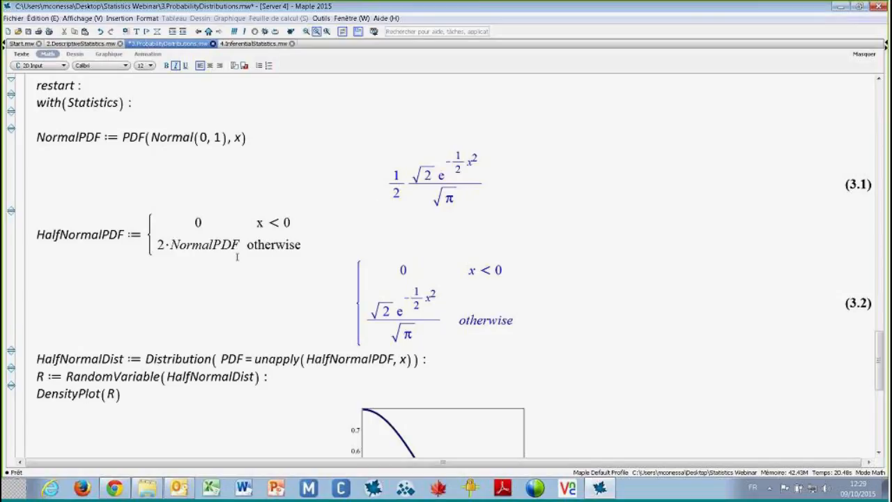
scroll(237, 257, "down", 3)
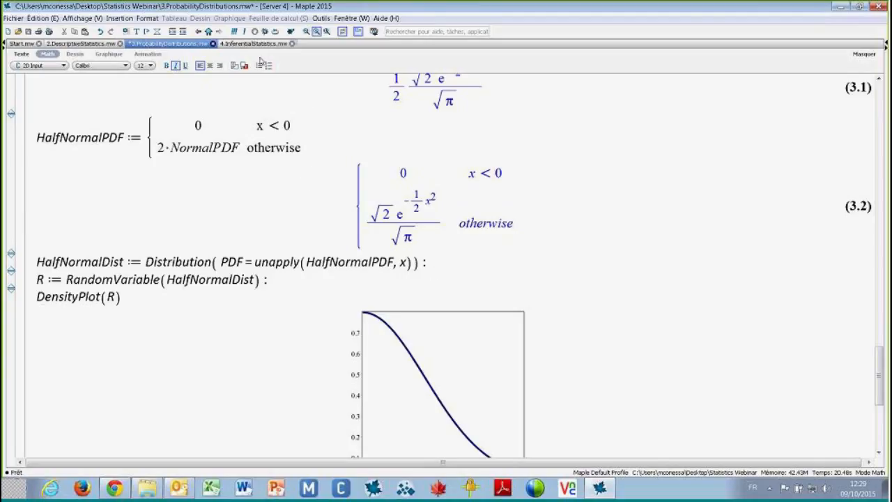
left_click(255, 43)
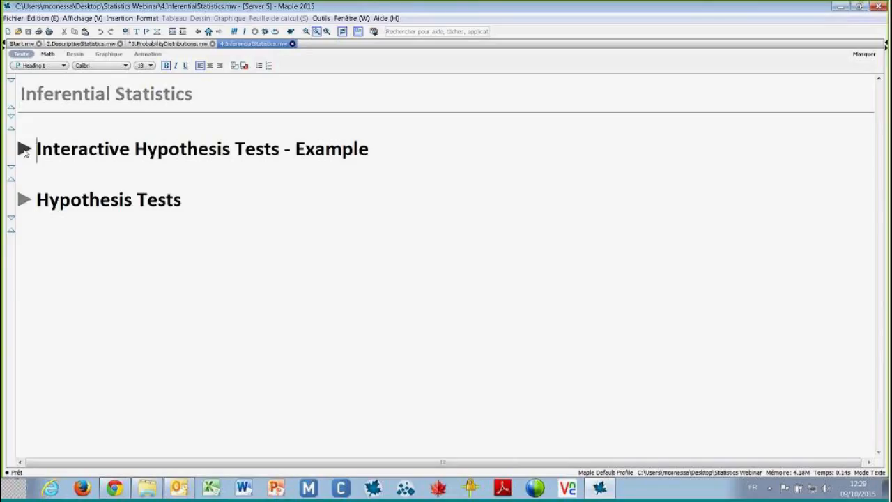
left_click(24, 149)
left_click(24, 149)
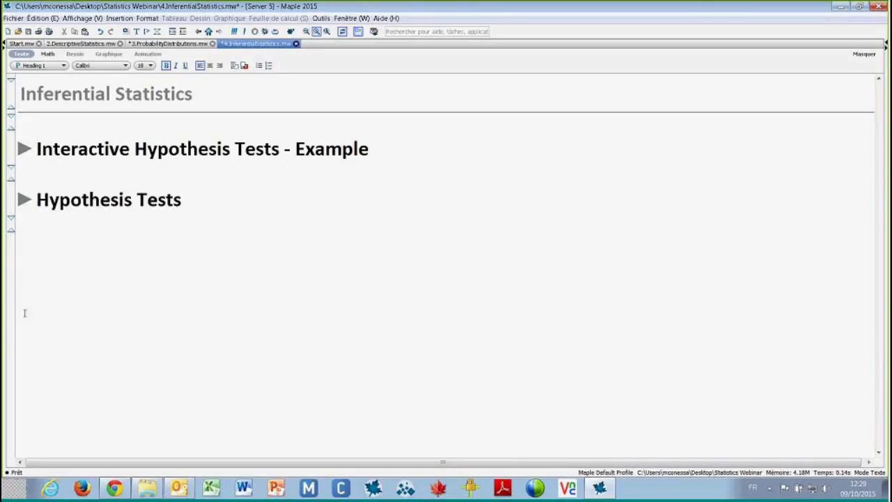
left_click(13, 492)
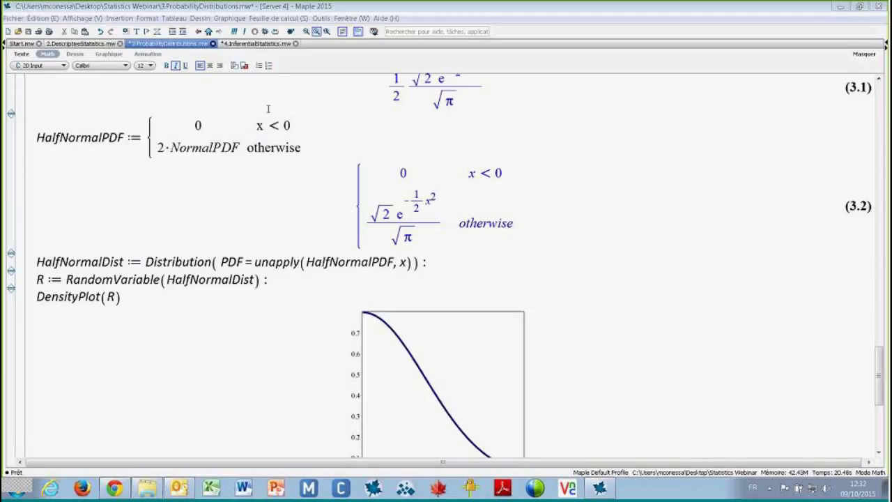
Expand the Interactive Hypothesis Tests example in the 4.InferentialStatistics.mw worksheet and copy the list of values assigned to Data
left_click(245, 45)
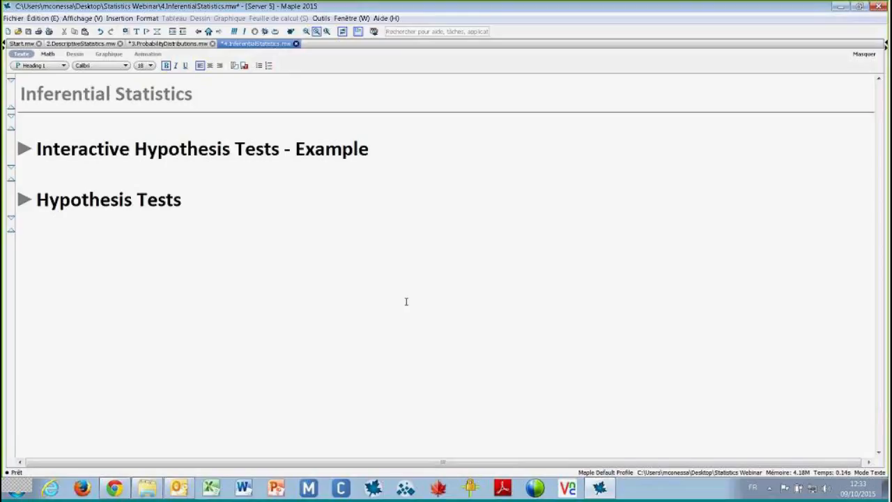
left_click(25, 148)
left_click(293, 222)
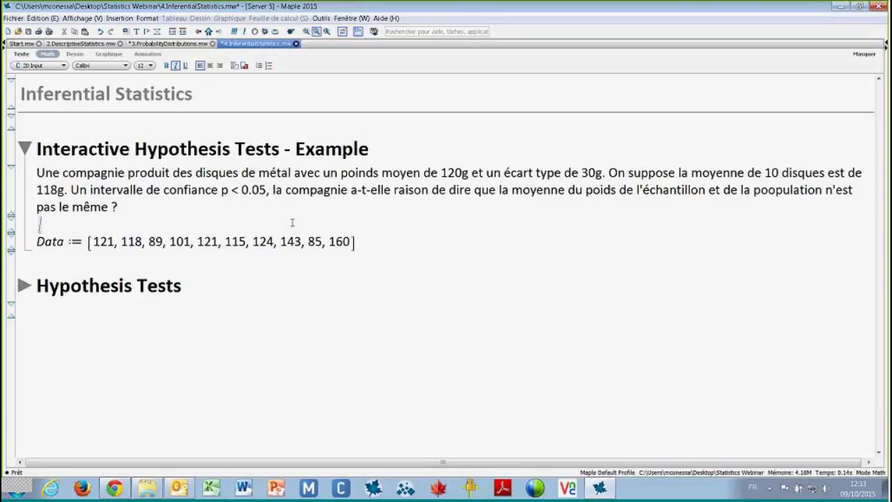
left_click_drag(91, 241, 355, 242)
key("ctrl+c")
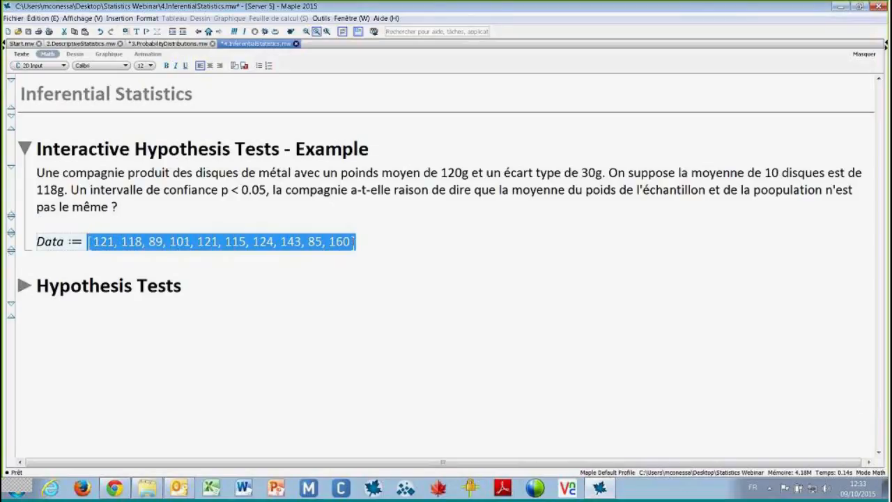
left_click(400, 238)
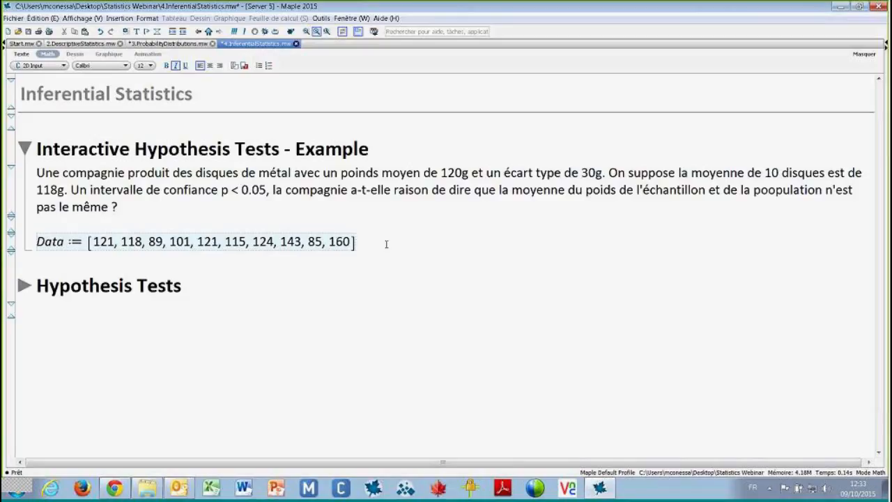
Start the statistics test guide and choose the one-sample Z-test for the mean of a normal sample with known standard deviation
left_click(321, 19)
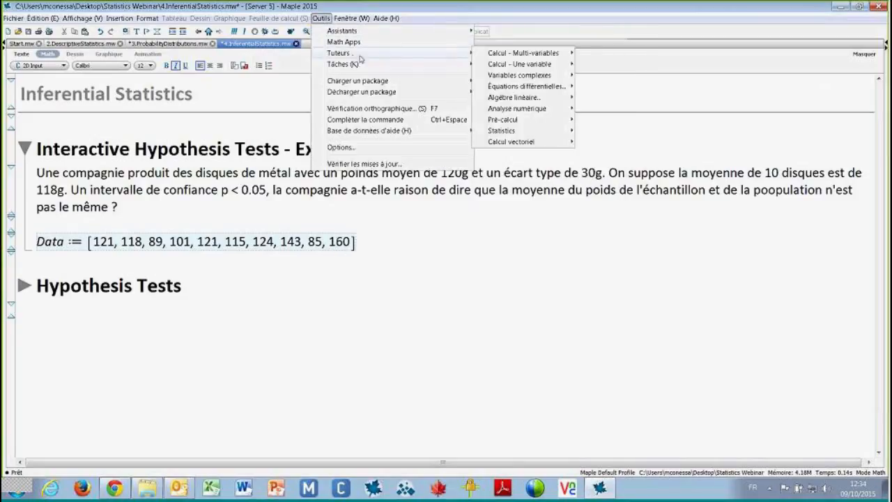
mouse_move(447, 53)
mouse_move(556, 132)
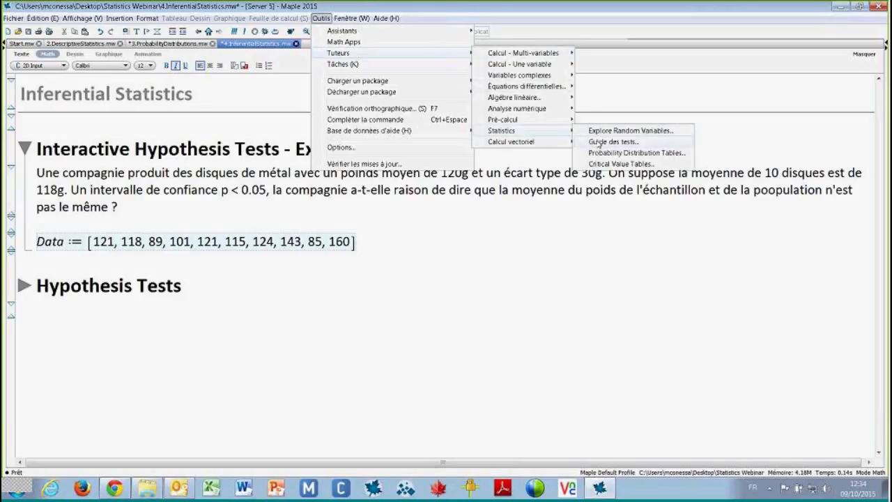
left_click(600, 143)
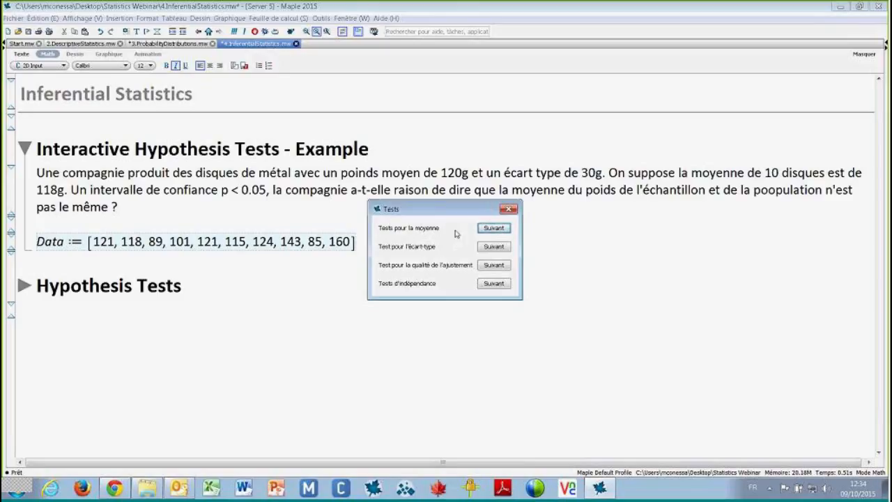
left_click(495, 233)
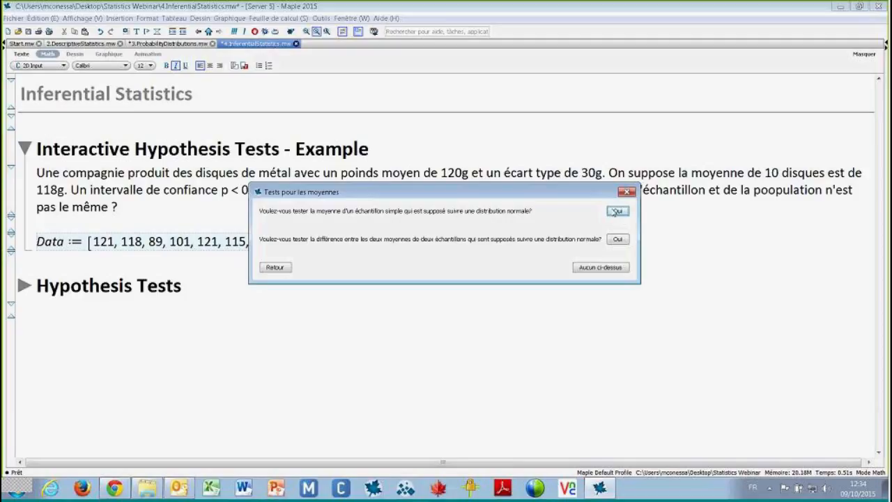
left_click(615, 211)
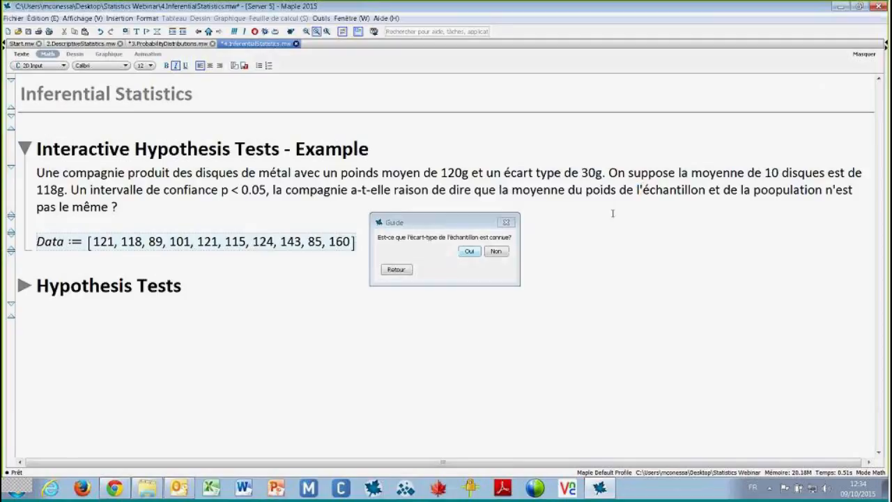
left_click(471, 252)
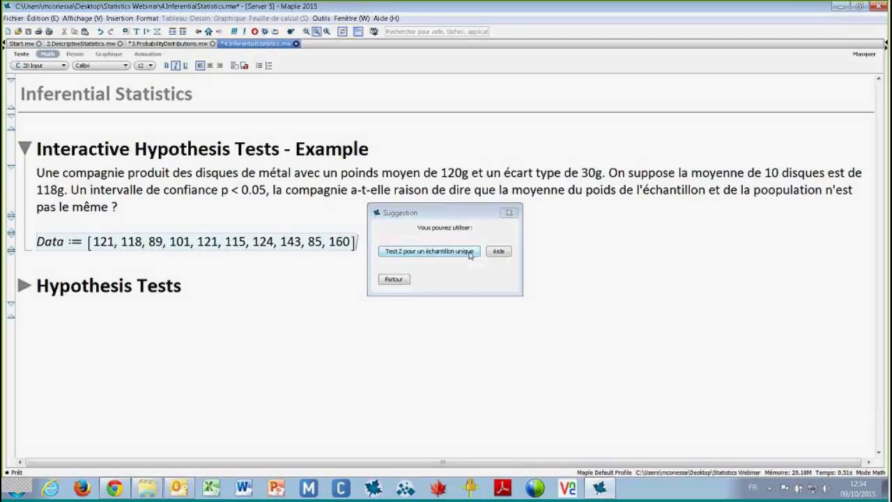
left_click(434, 252)
Paste the copied Data list as the Z-test sample, and set mu0 to 120 and sigma to 30
left_click(398, 140)
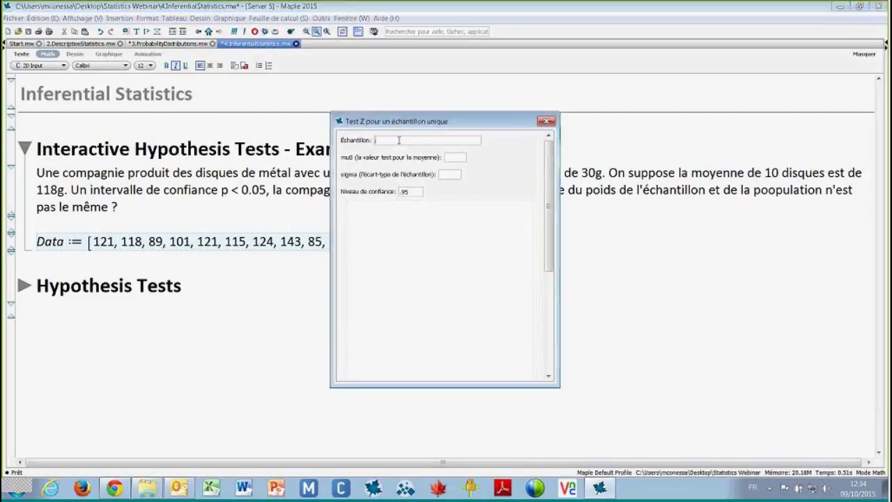
key("ctrl+v")
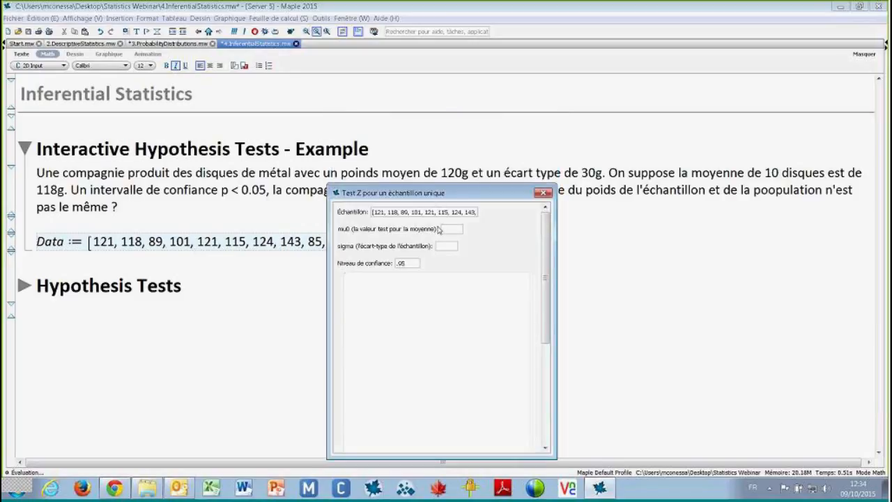
type("30")
key("BackSpace")
key("BackSpace")
type("120")
left_click(451, 247)
type("30")
Run the one-sample Z hypothesis test to produce its conclusion report
left_click_drag(467, 193, 466, 129)
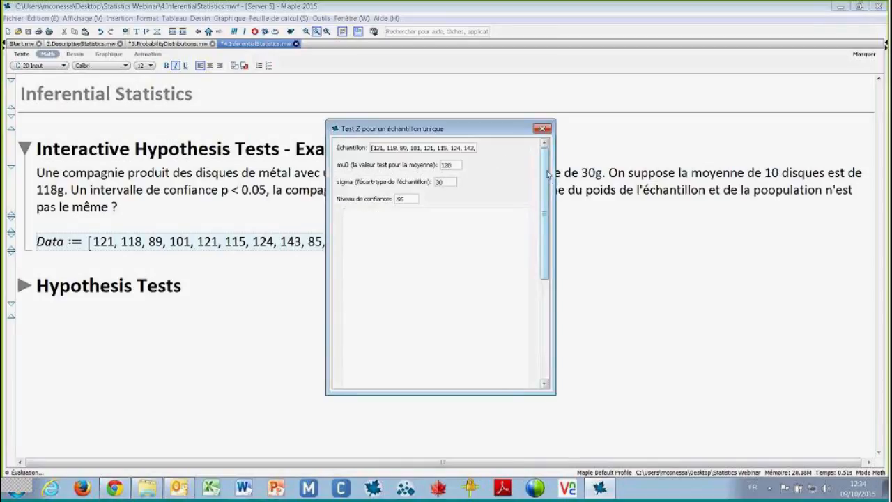
left_click_drag(548, 183, 548, 280)
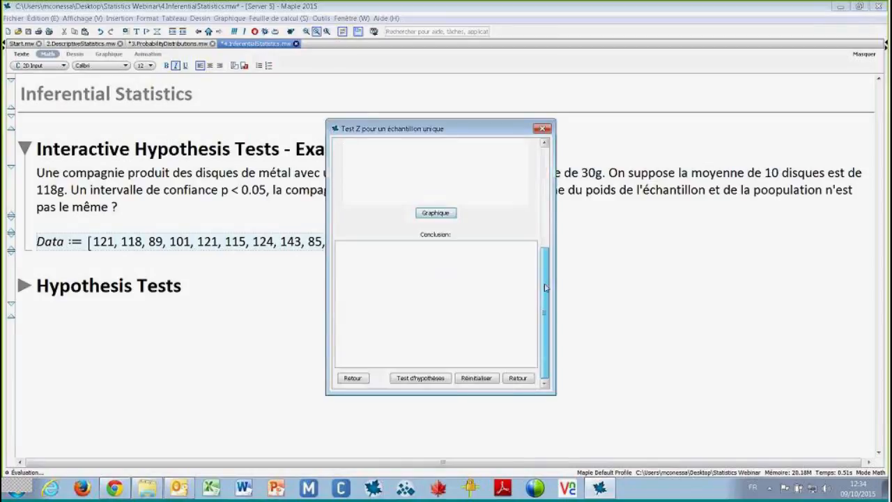
left_click(432, 377)
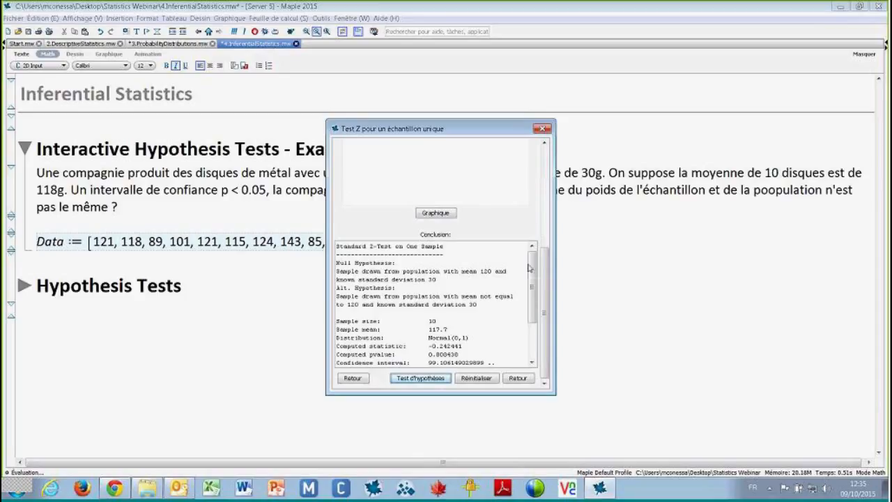
Read through the Z-test conclusion report and return it to the worksheet beside the Data list
left_click_drag(533, 290, 533, 317)
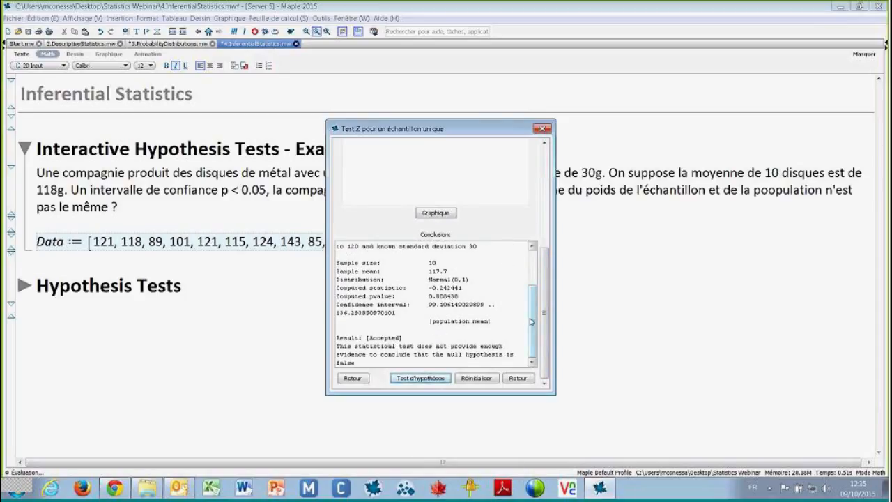
mouse_move(533, 322)
left_mouse_down()
mouse_move(533, 287)
mouse_move(532, 316)
left_mouse_up()
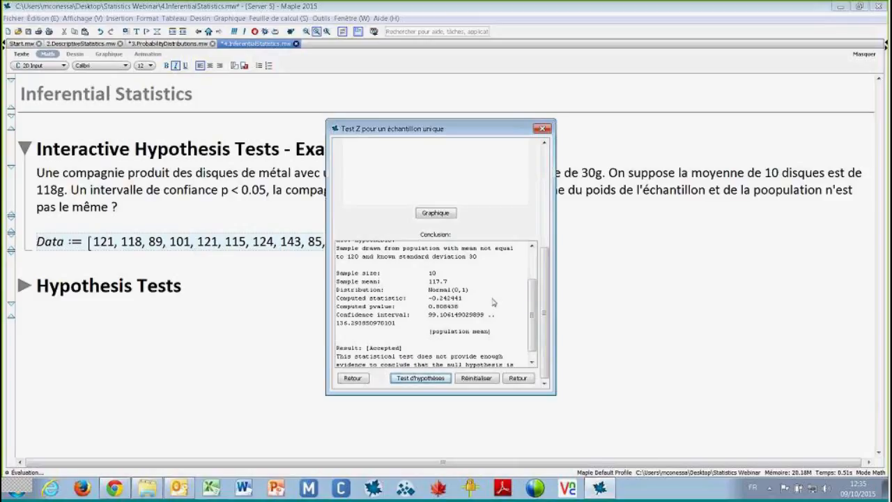
left_click_drag(532, 308, 532, 317)
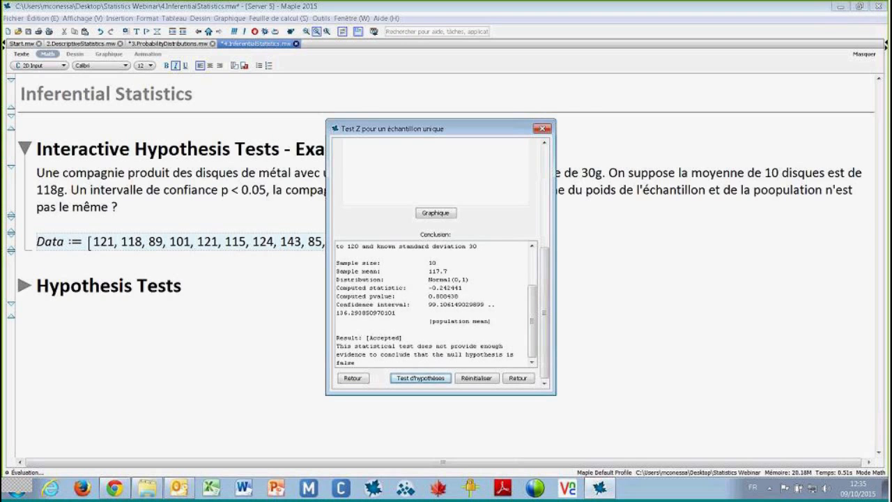
left_click(518, 379)
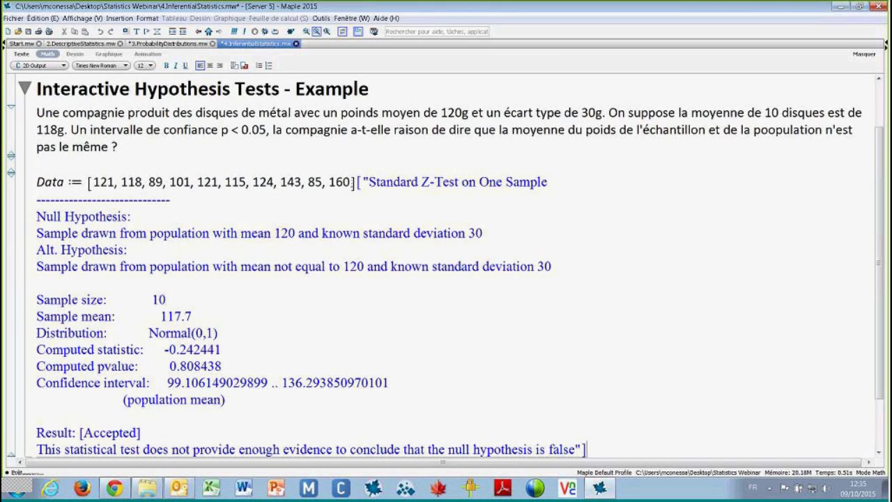
scroll(244, 144, "down", 2)
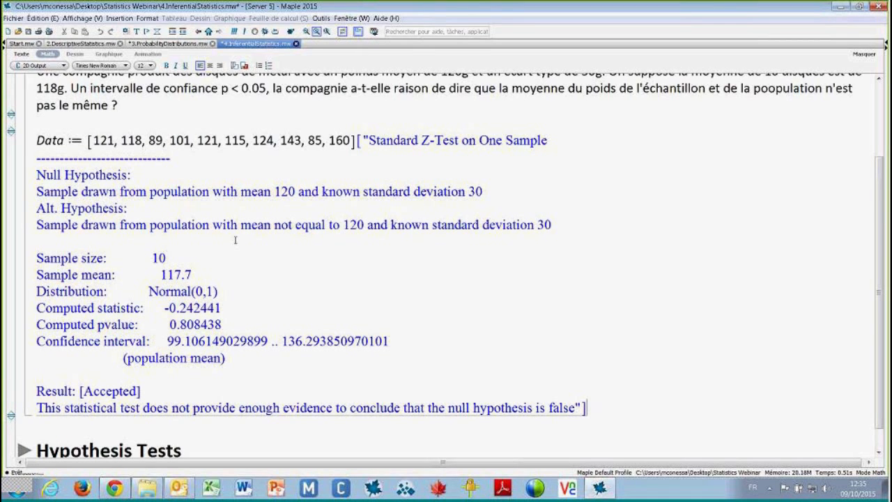
scroll(237, 244, "down", 1)
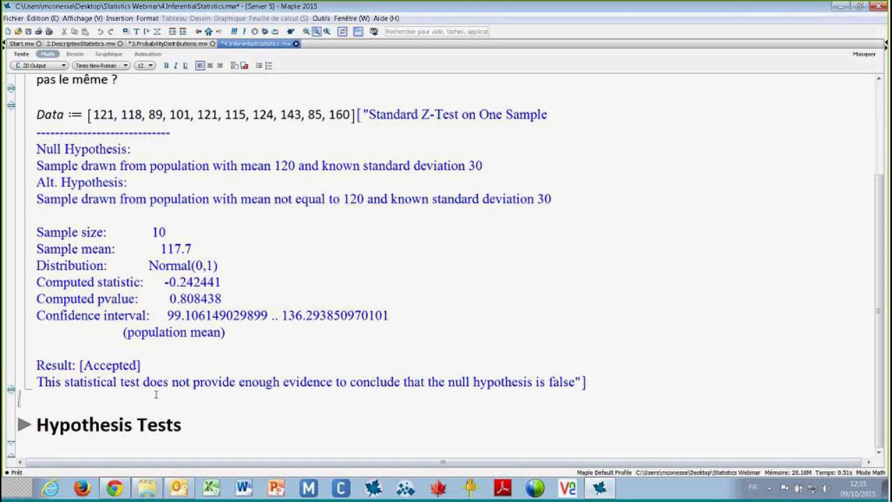
Expand the Hypothesis Tests section, load the Statistics package and execute the T-test array X := Array([9, 10, 8, 4, 8, 3, 0, 10, 15, 9])
left_click(24, 424)
scroll(93, 207, "down", 5)
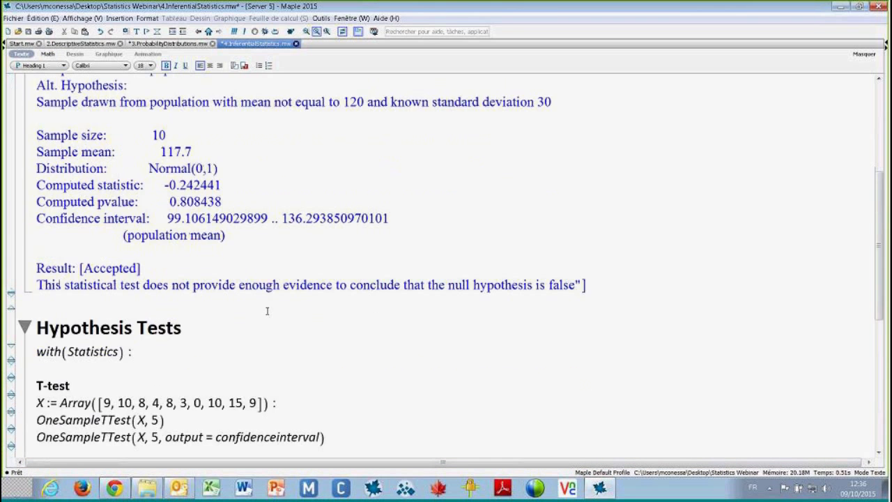
left_click(93, 202)
key("Return")
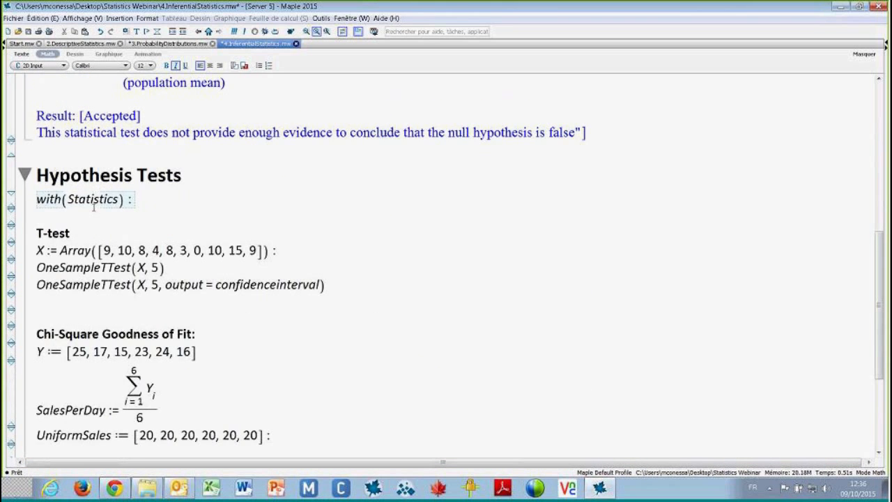
left_click(121, 249)
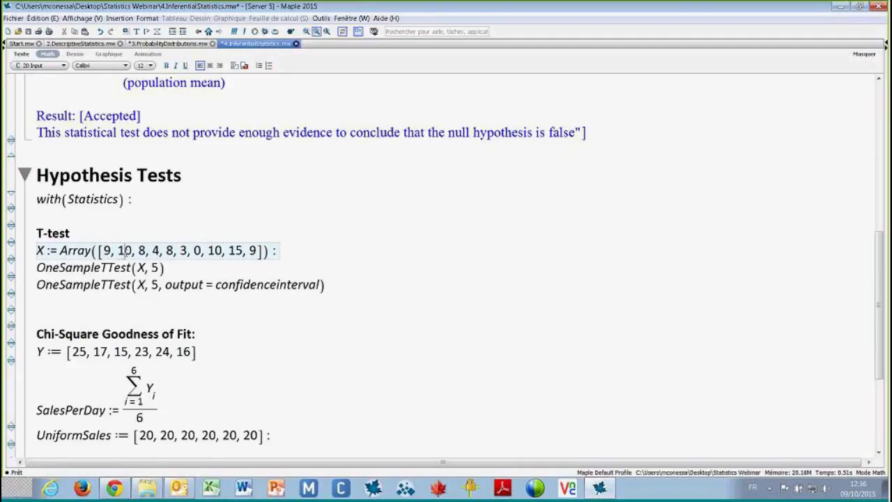
key("Return")
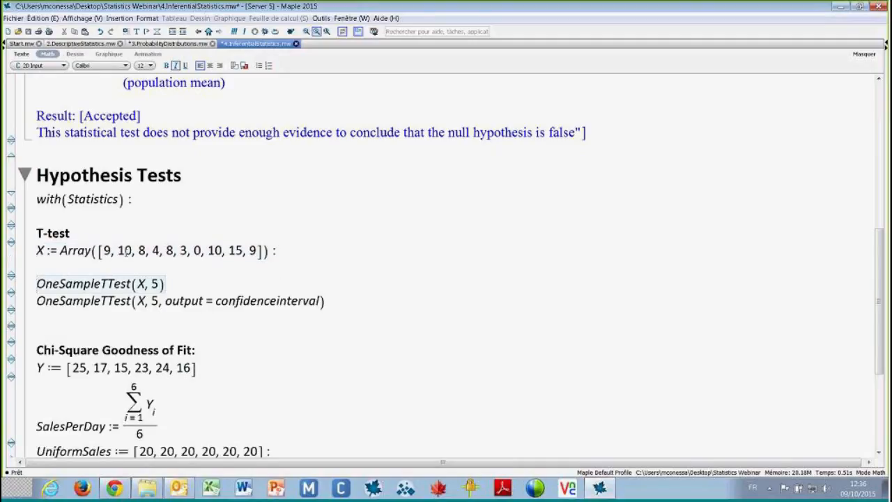
Execute OneSampleTTest(X, 5) to test the array X against a mean of 5
left_click_drag(36, 284, 163, 284)
left_click(144, 285)
left_click(164, 283)
key("Left")
key("Return")
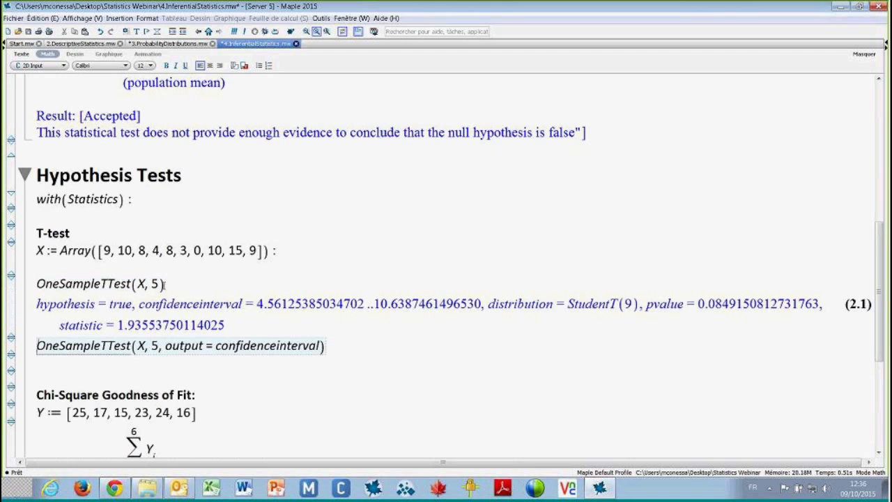
Execute the T-test on X with output = confidenceinterval to return only the confidence interval
scroll(163, 285, "down", 1)
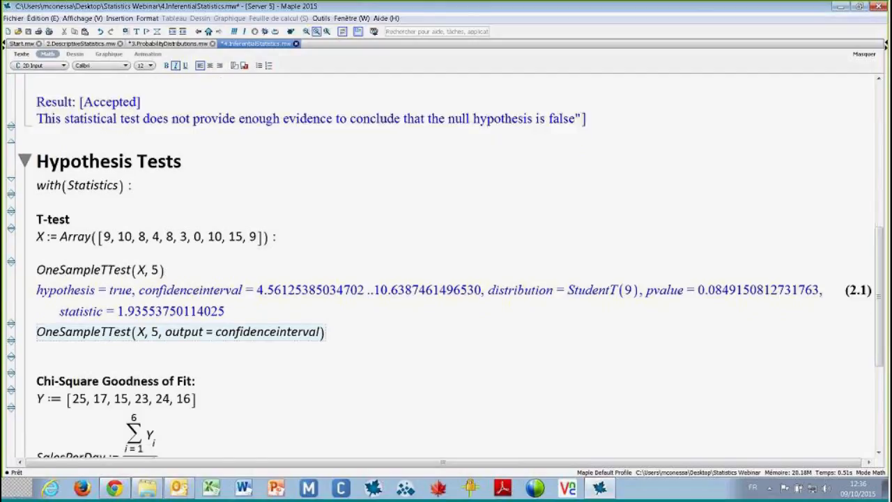
scroll(169, 293, "down", 2)
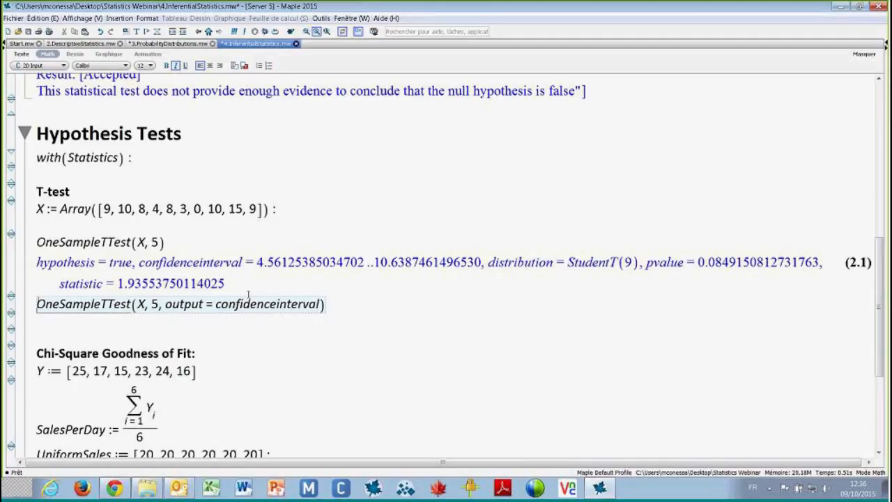
scroll(248, 295, "down", 2)
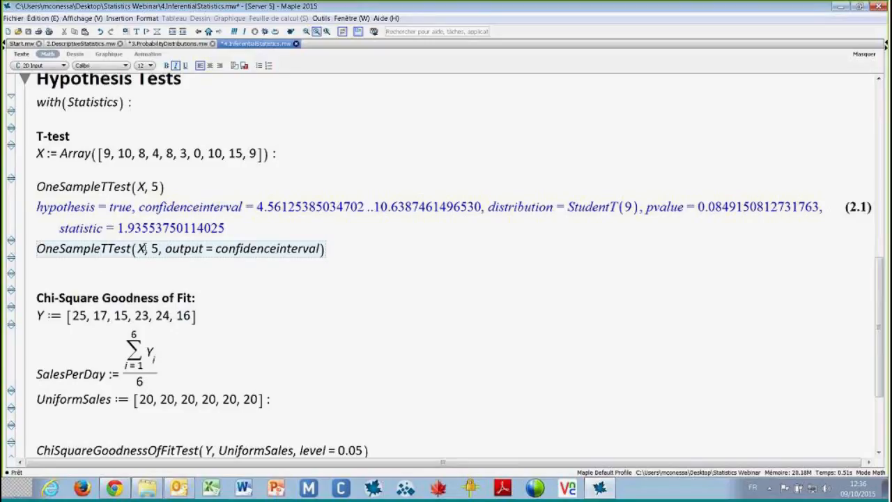
left_click_drag(166, 249, 319, 250)
left_click(320, 250)
key("Return")
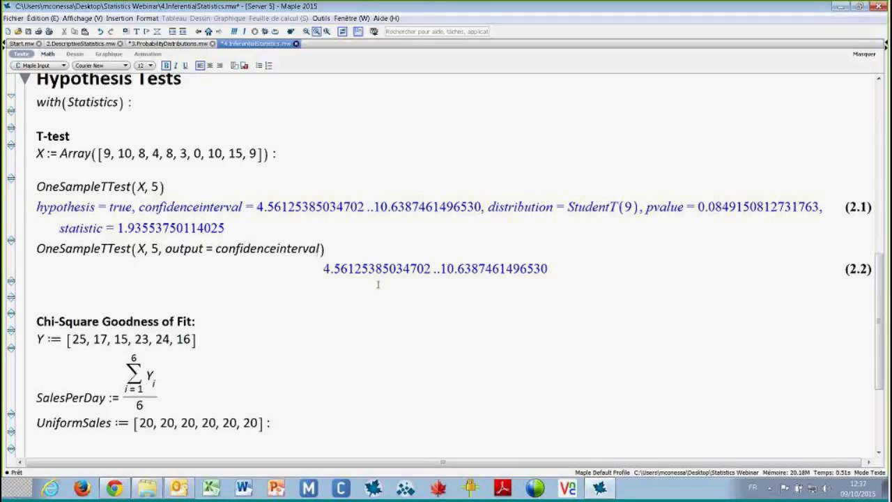
In the Chi-Square Goodness of Fit example, execute Y := [25, 17, 15, 23, 24, 16] and the SalesPerDay average of its six values
left_click(239, 329)
scroll(350, 304, "down", 5)
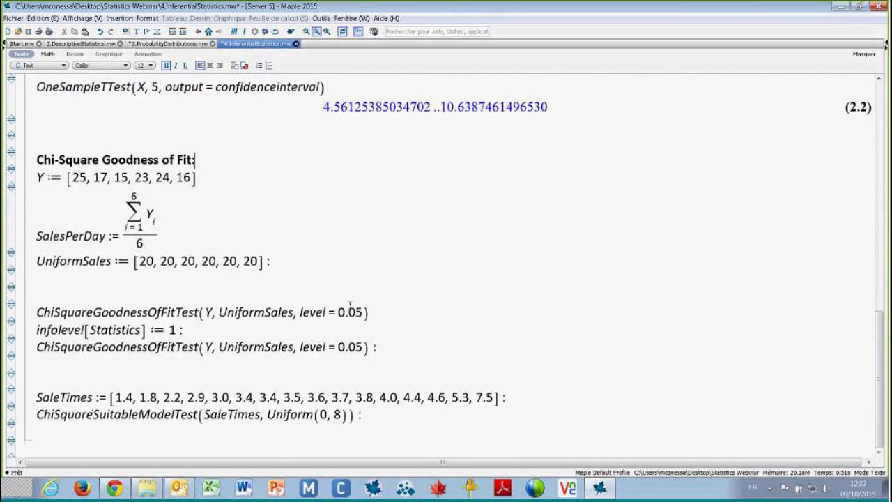
left_click(154, 130)
left_click(258, 213)
left_click(199, 178)
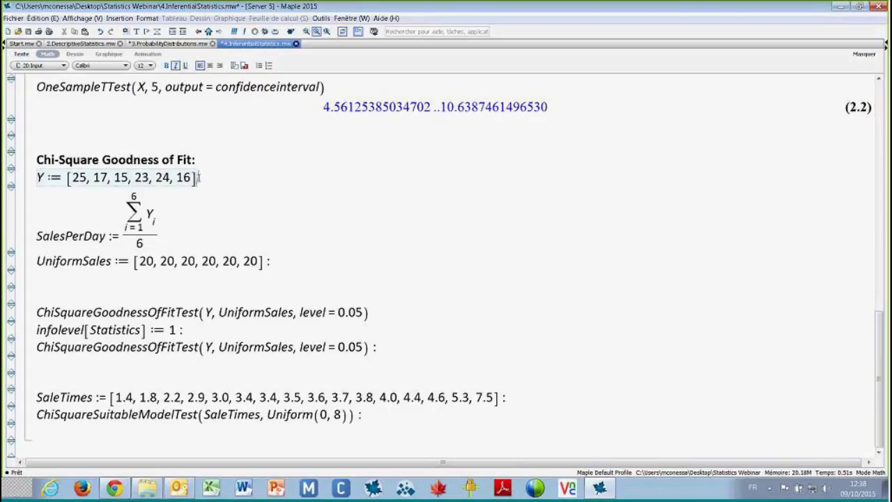
key("Return")
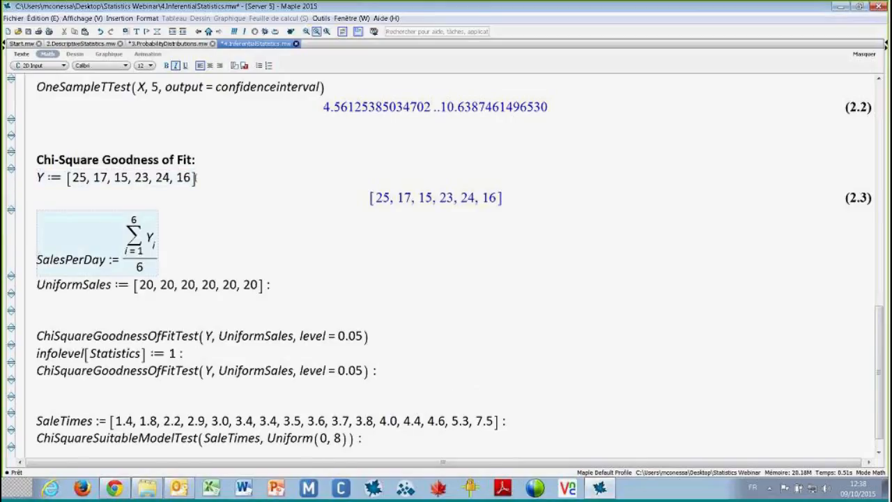
key("Return")
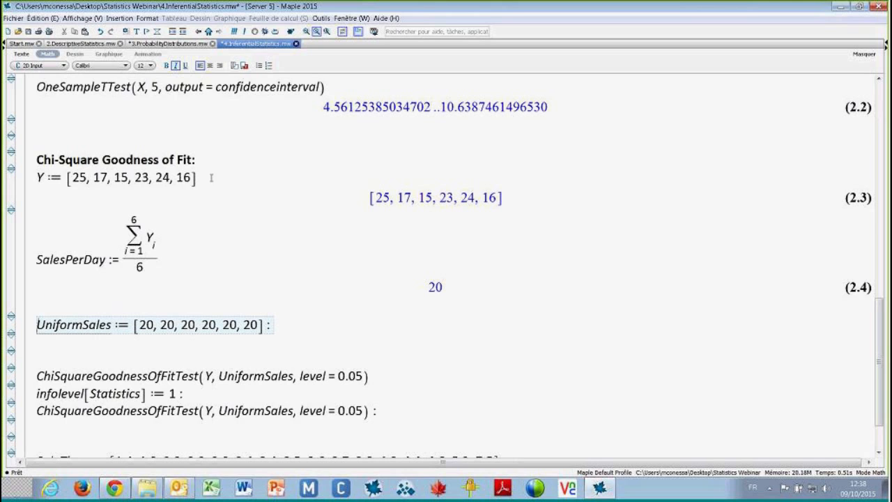
Execute UniformSales with six values of 20 and run ChiSquareGoodnessOfFitTest on Y and UniformSales with level = 0.05
scroll(283, 189, "down", 1)
left_click(273, 265)
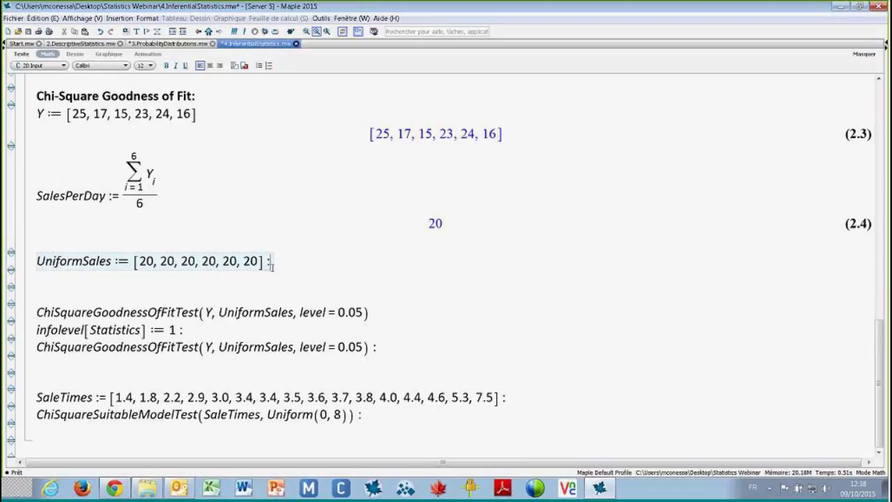
key("Down")
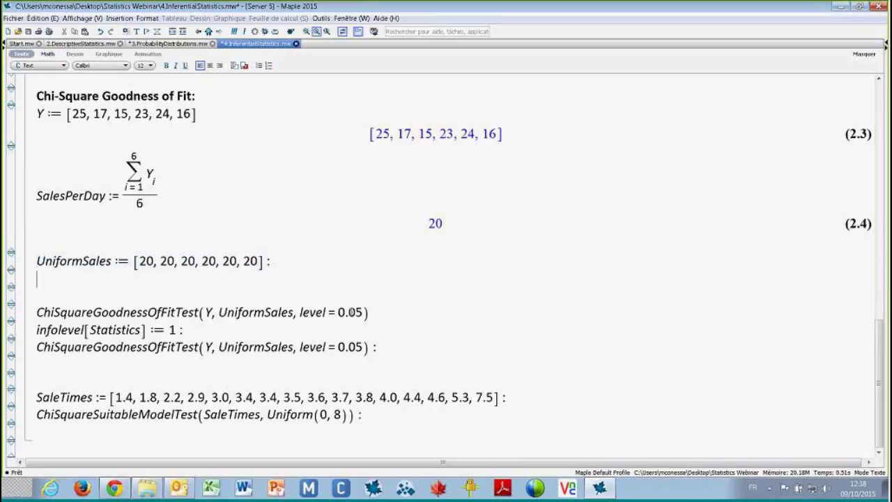
left_click_drag(368, 315, 325, 312)
left_click(373, 315)
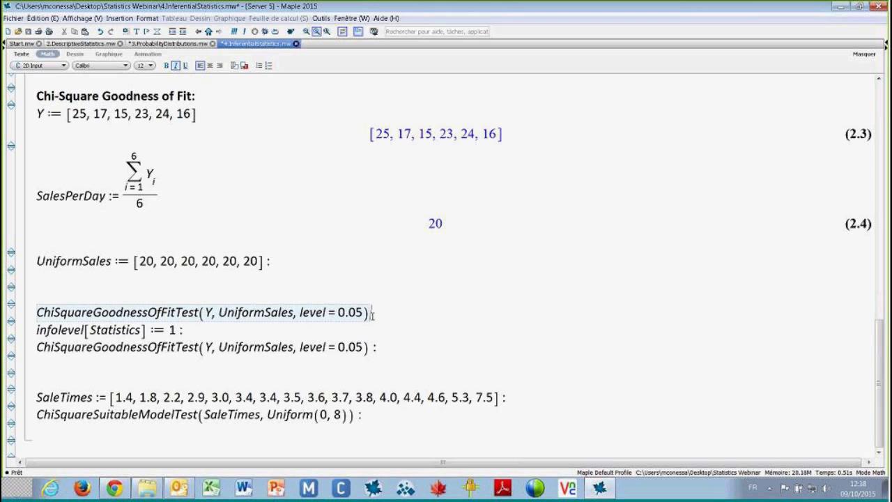
key("Return")
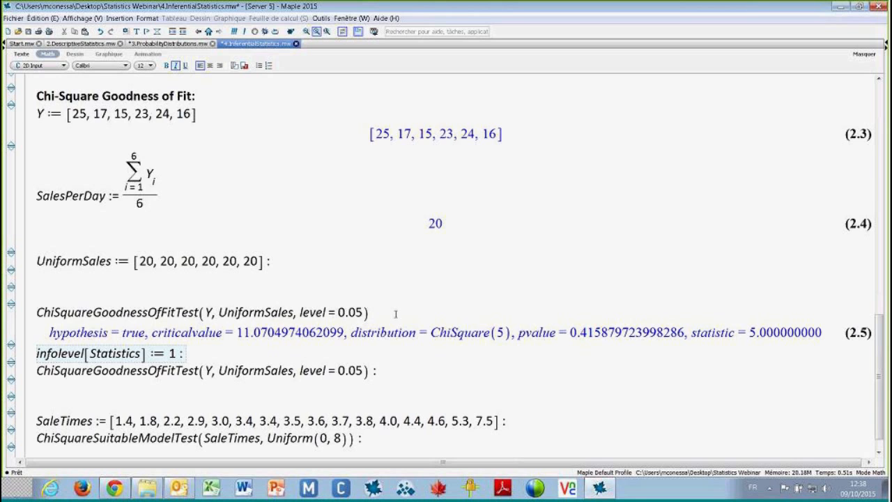
Set infolevel[Statistics] to 1 and rerun the chi-square goodness-of-fit test to print its detailed report
scroll(395, 314, "down", 1)
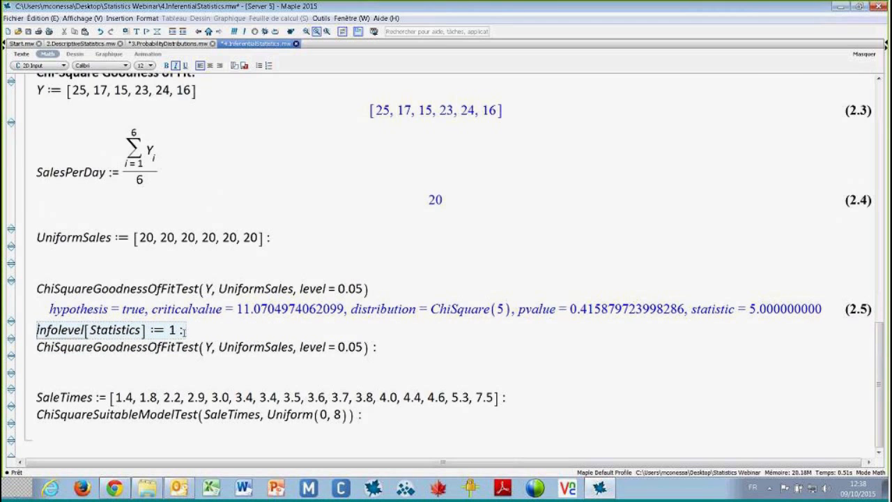
left_click(183, 331)
scroll(184, 330, "up", 20)
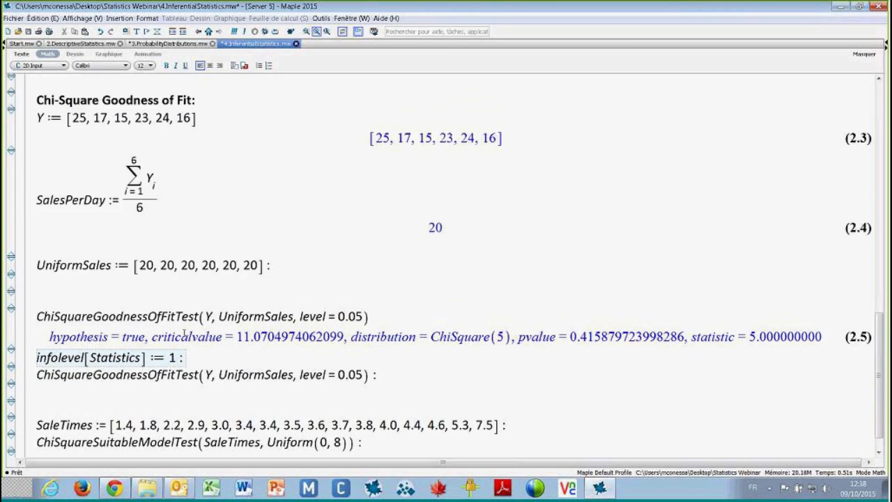
scroll(167, 152, "up", 5)
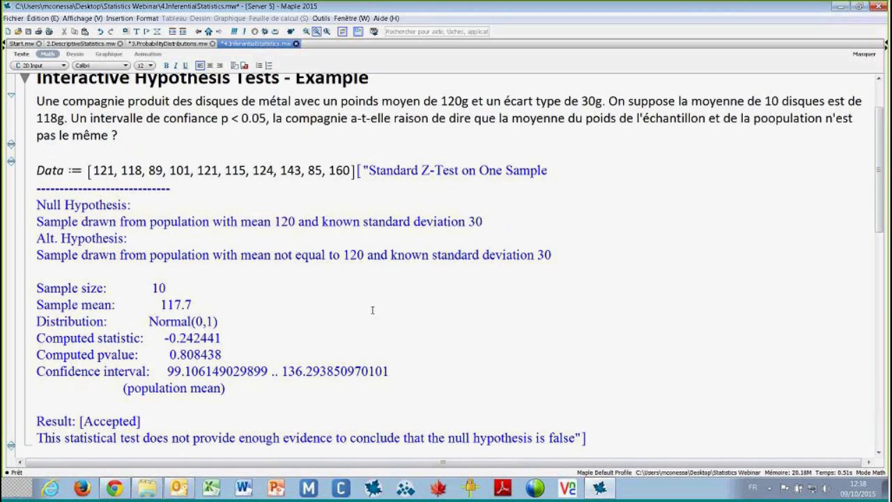
scroll(373, 310, "down", 5)
scroll(172, 330, "down", 7)
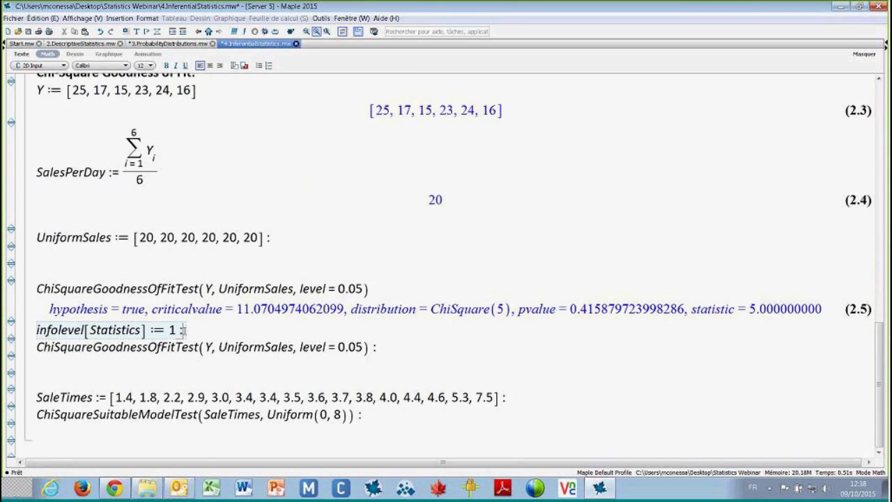
key("Return")
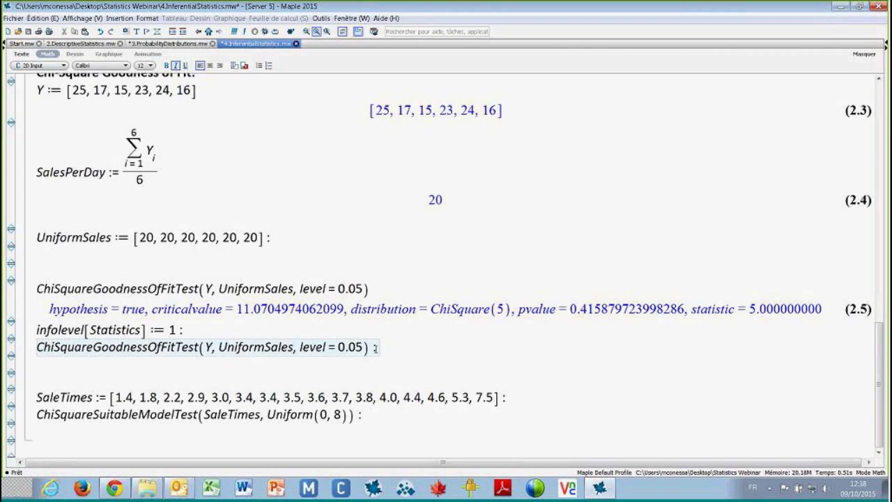
type(":")
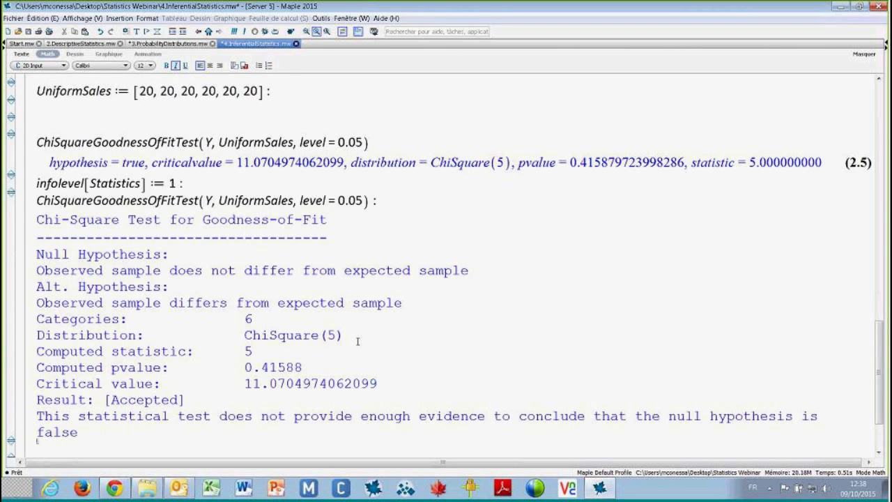
Execute the SaleTimes list, run ChiSquareSuitableModelTest on it against Uniform(0, 8), and highlight the result value in the report
scroll(348, 333, "down", 2)
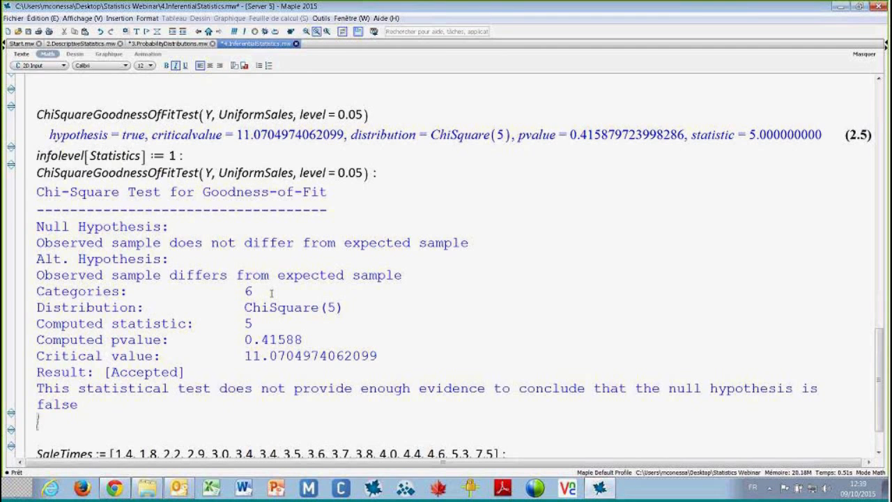
scroll(446, 279, "down", 2)
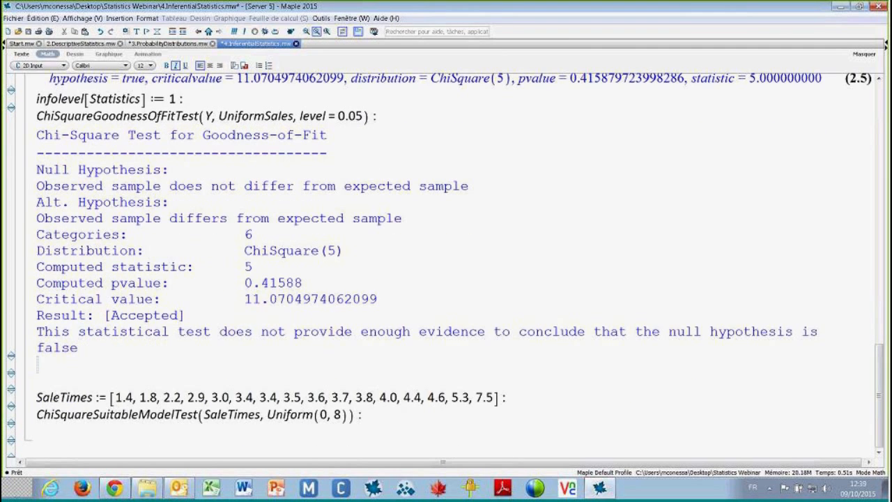
left_click(503, 397)
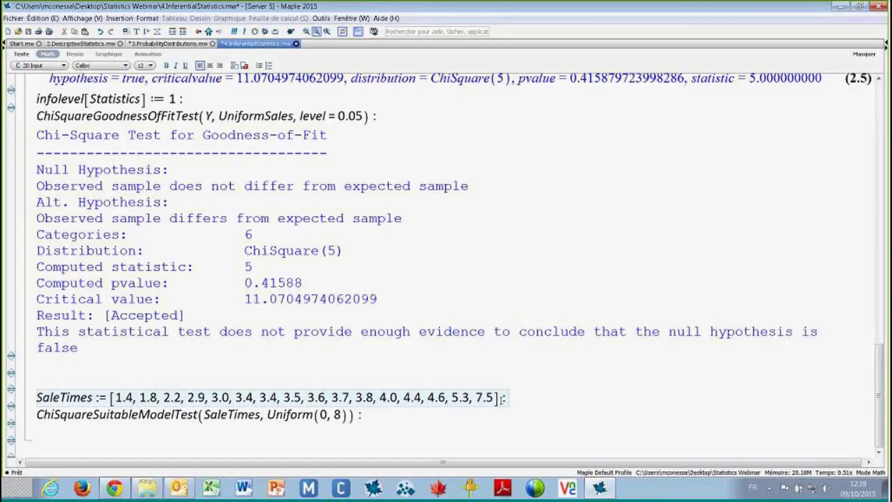
key("Return")
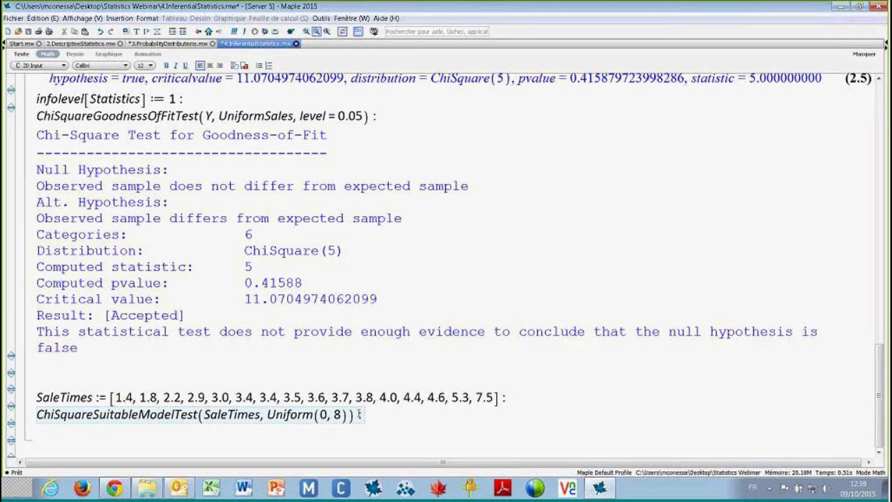
type(":")
key("Return")
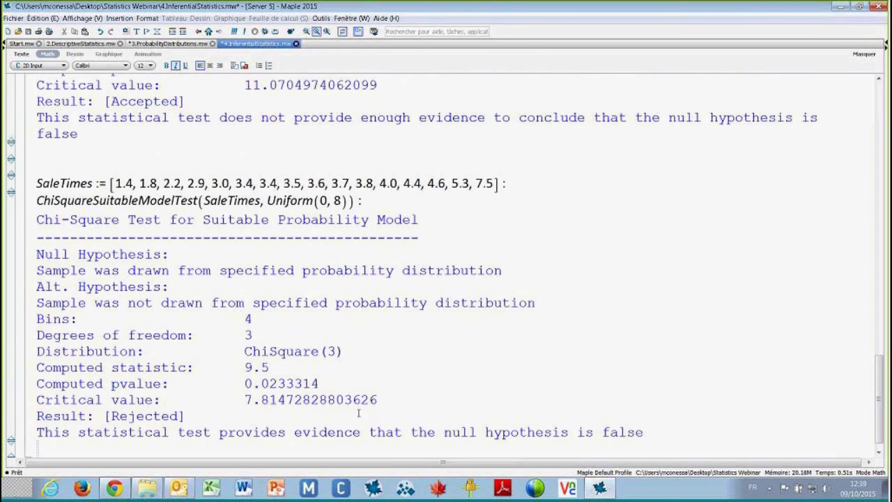
left_click_drag(185, 399, 105, 399)
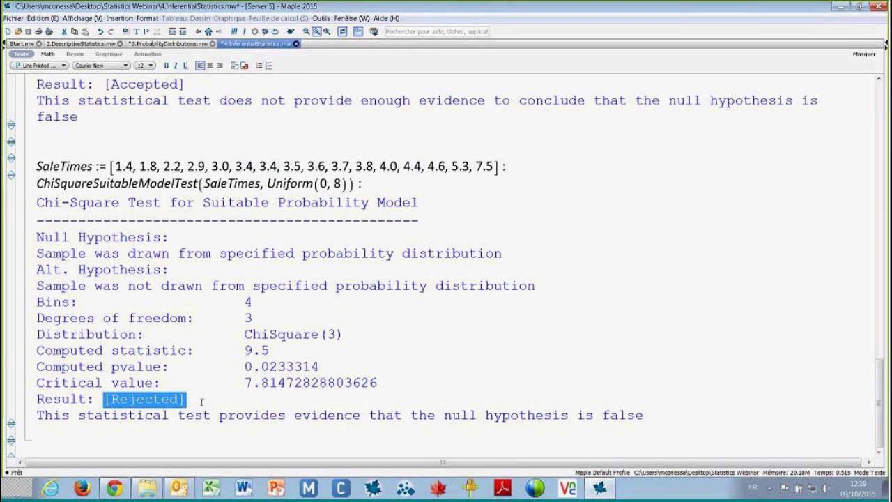
Open the Z-Test worksheet from the Probability & Statistics section of the Math Apps guide
left_click(201, 401)
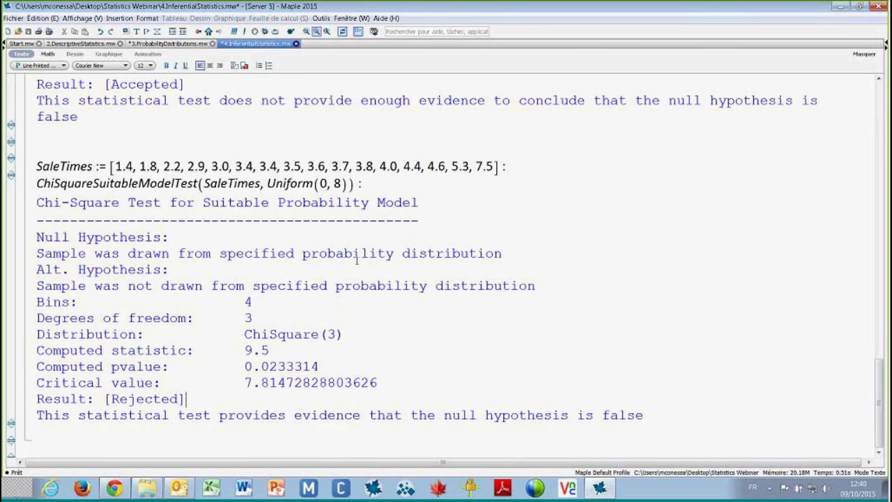
left_click(321, 19)
left_click(338, 42)
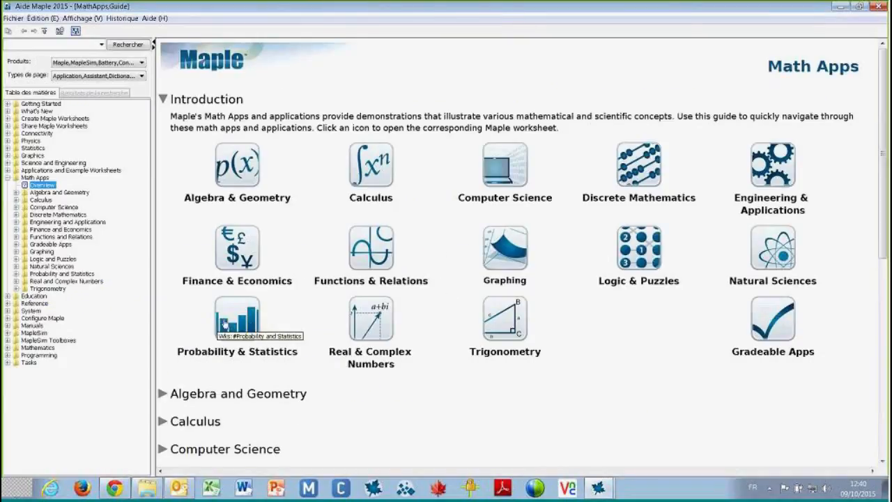
left_click(224, 325)
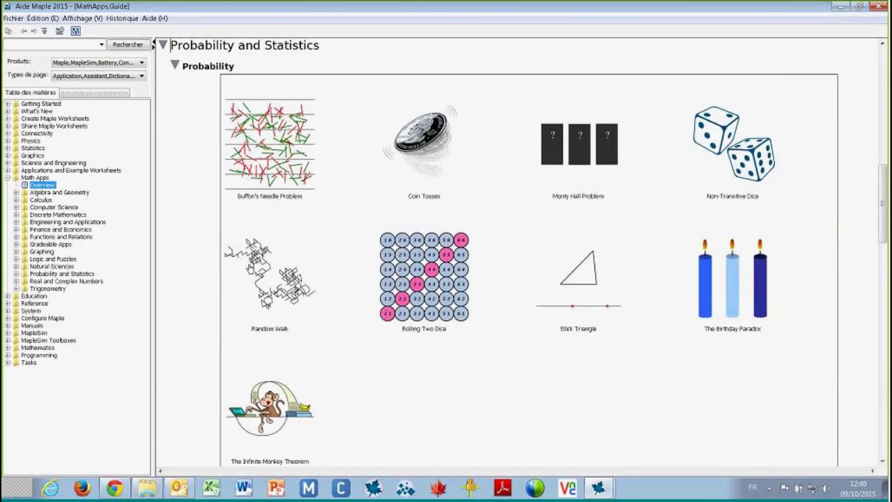
scroll(209, 325, "down", 10)
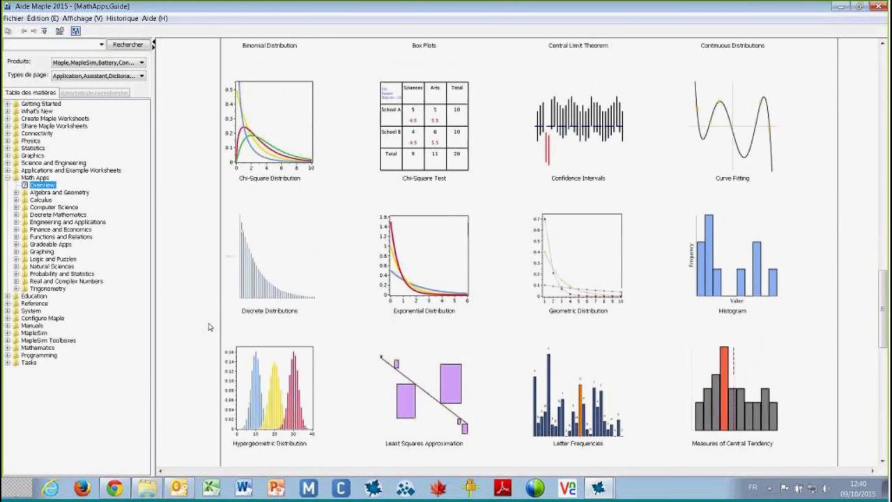
scroll(209, 326, "down", 8)
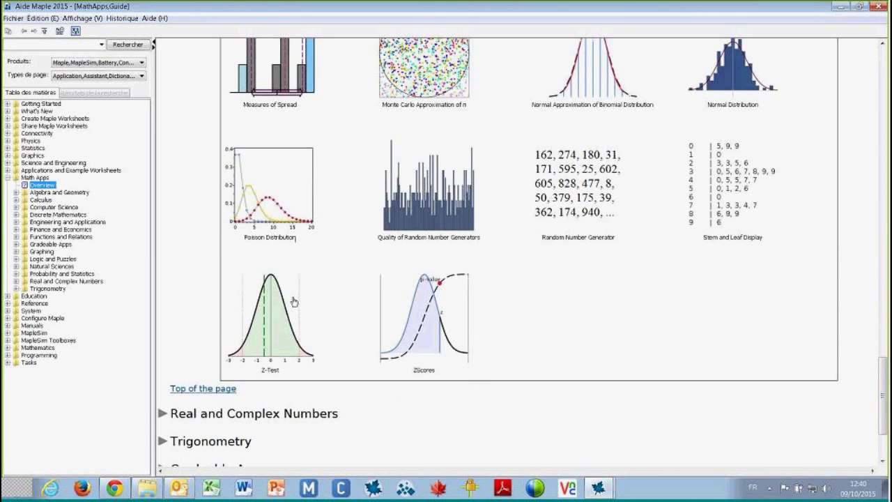
left_click(294, 301)
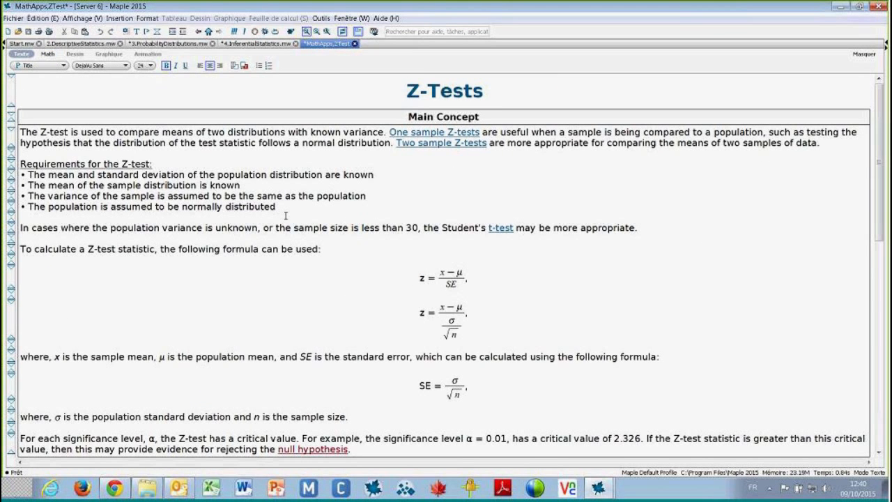
In the metal discs example of the Z-Tests worksheet, adjust the sample mean to 128 with the slider below the plot
scroll(285, 216, "down", 3)
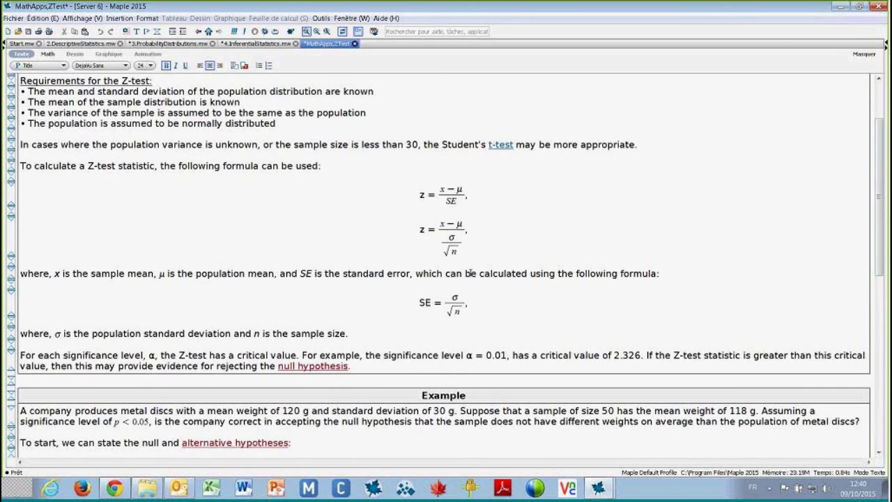
scroll(471, 274, "down", 8)
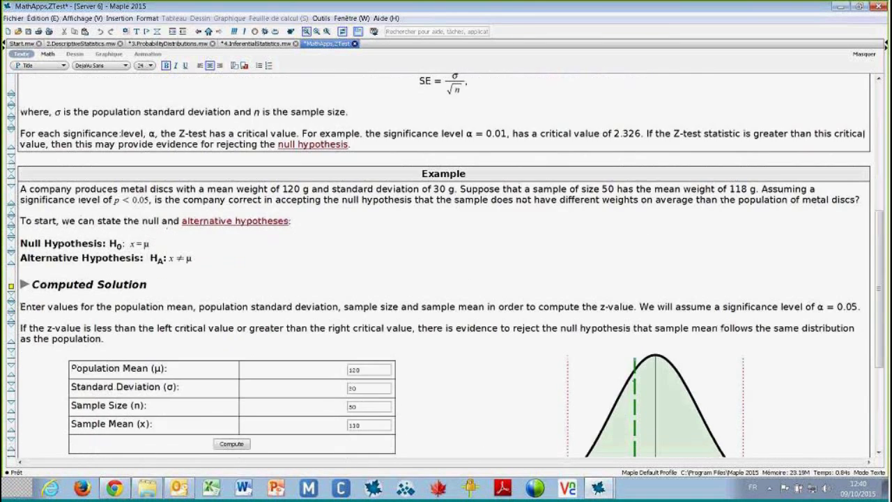
scroll(469, 258, "down", 5)
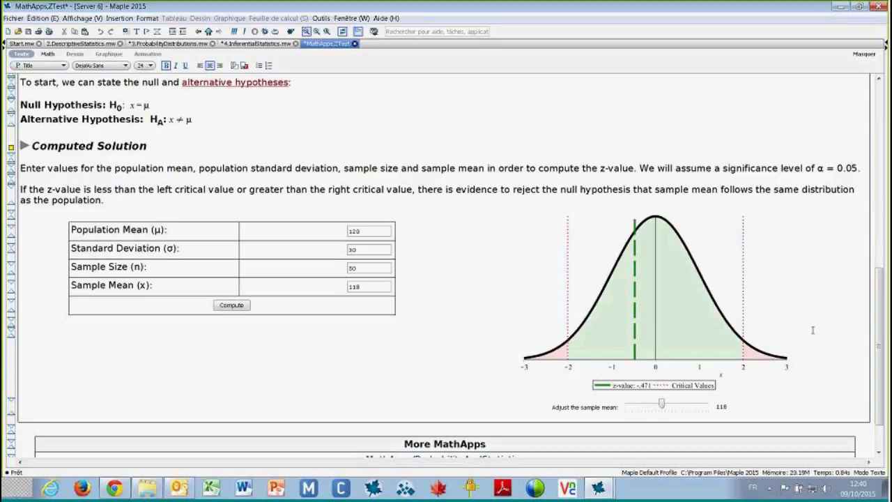
left_click_drag(666, 405, 695, 407)
left_click(479, 251)
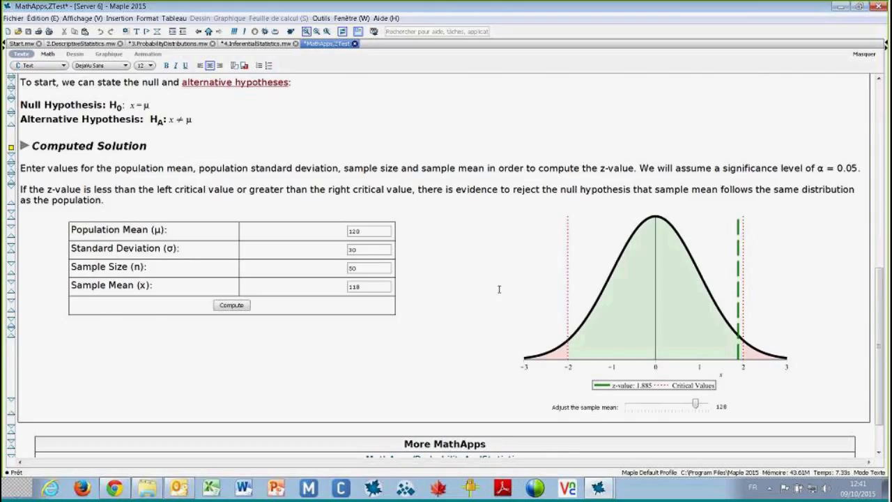
scroll(499, 290, "up", 3)
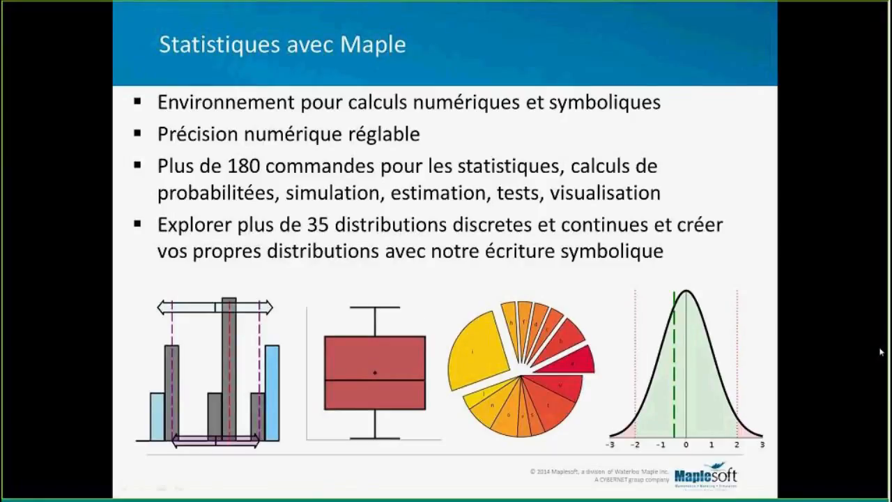
key("Right")
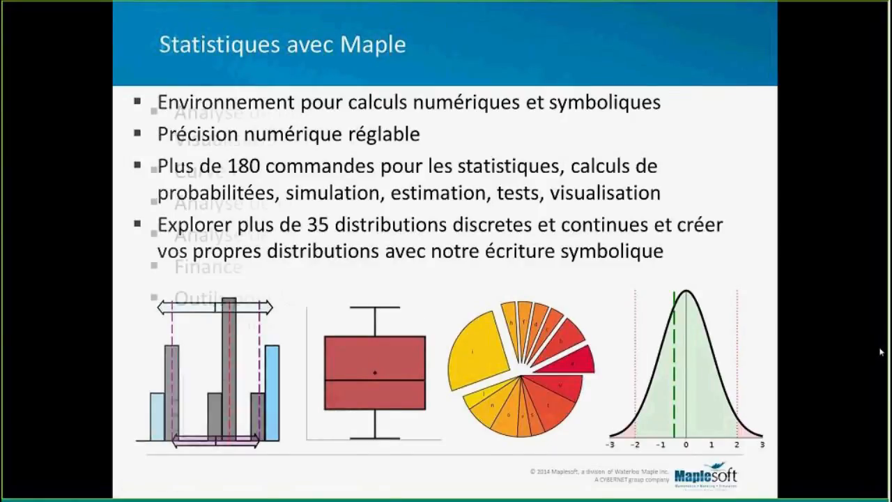
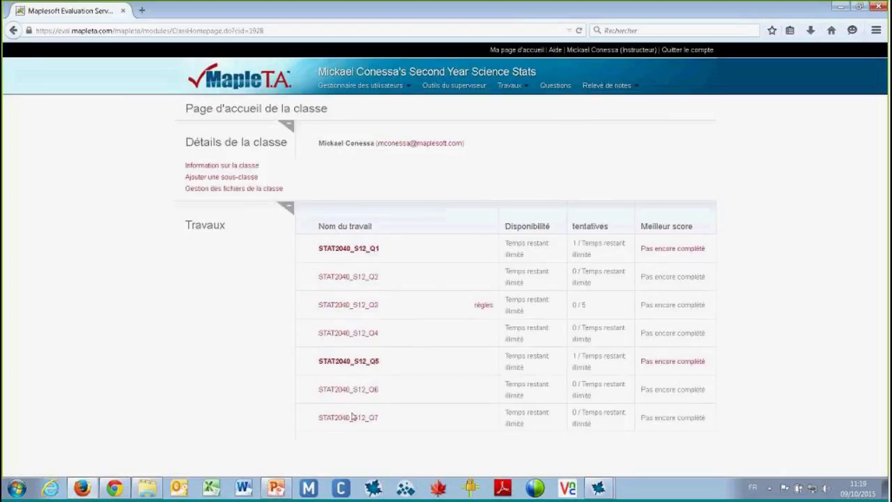
Open the Maple T.A. class's question repository, browse its groups and list the questions in the Analysis of Variance subgroup
left_click(557, 87)
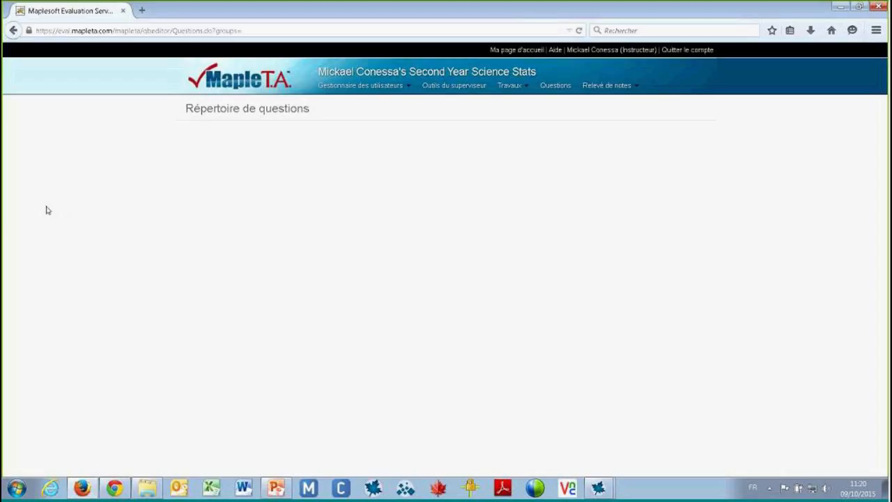
scroll(47, 210, "down", 3)
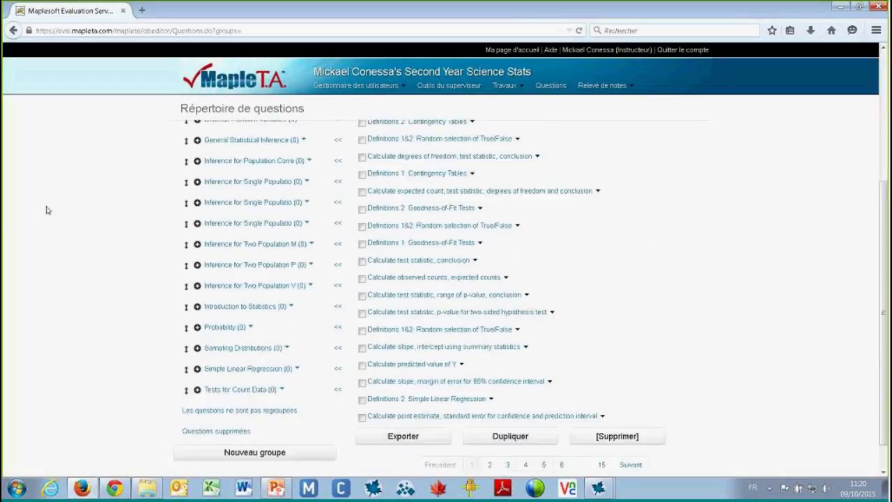
scroll(47, 210, "up", 1)
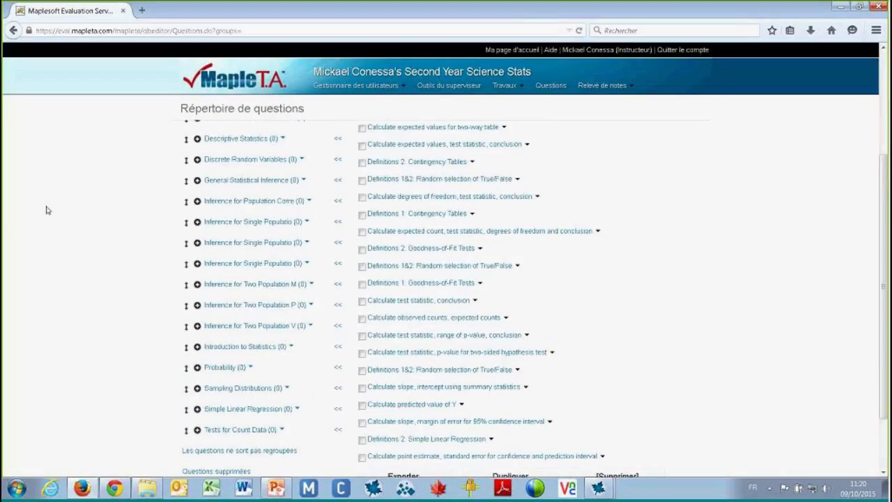
scroll(47, 209, "up", 4)
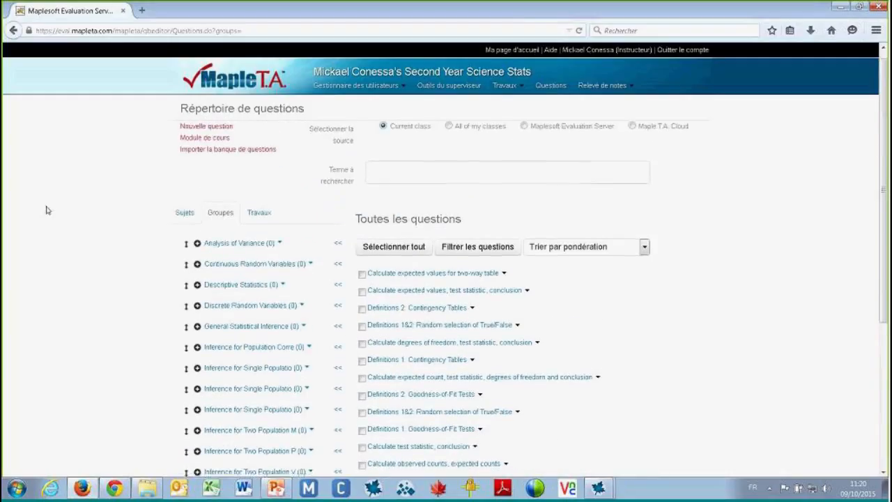
scroll(47, 209, "down", 2)
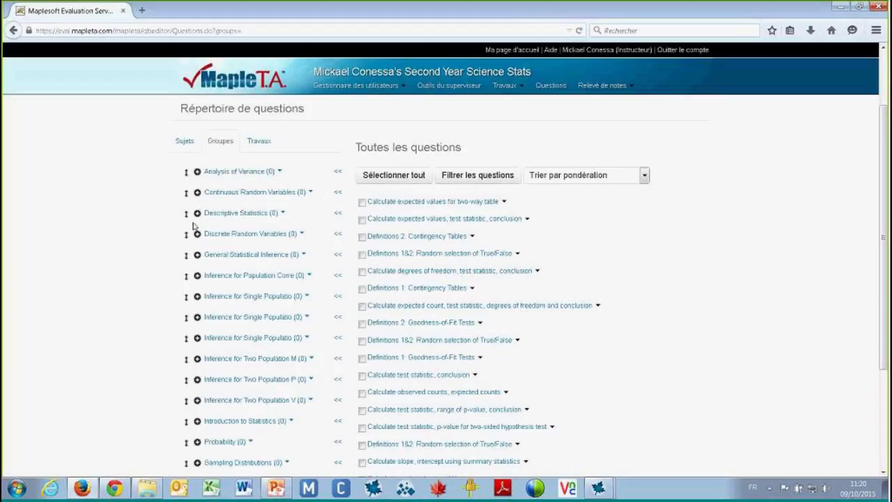
left_click(197, 173)
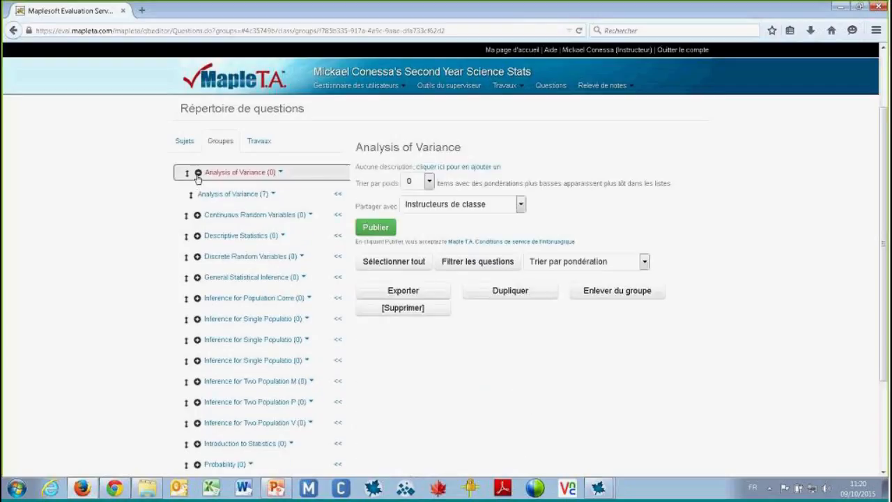
left_click(243, 196)
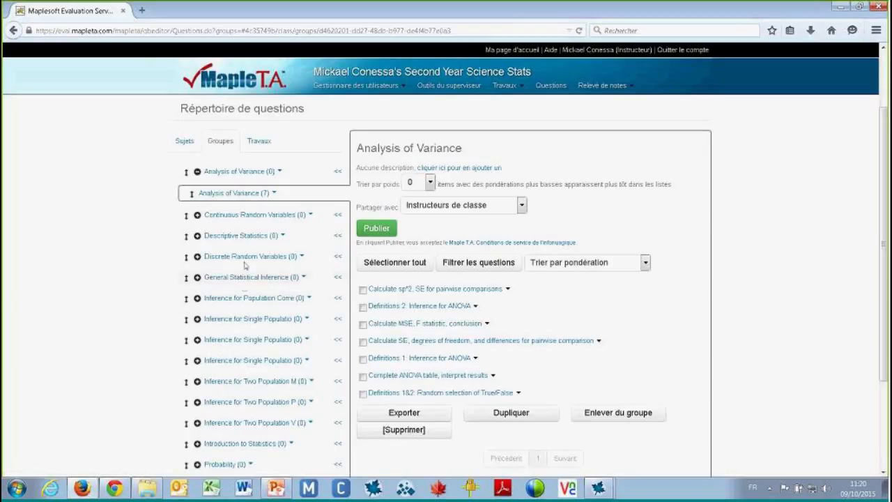
From Numerical Measures under Descriptive Statistics, open the question Calculate Standard Deviation for Random List with Outlier and preview it
left_click(238, 237)
left_click(197, 236)
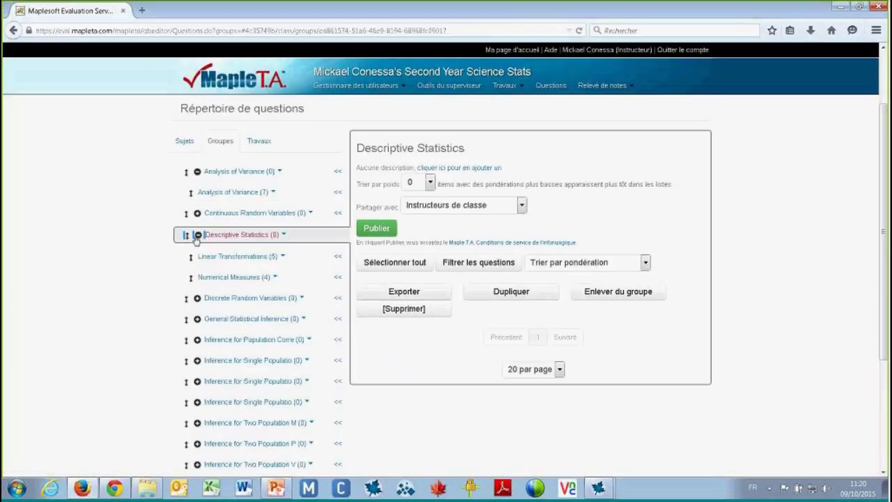
left_click(238, 276)
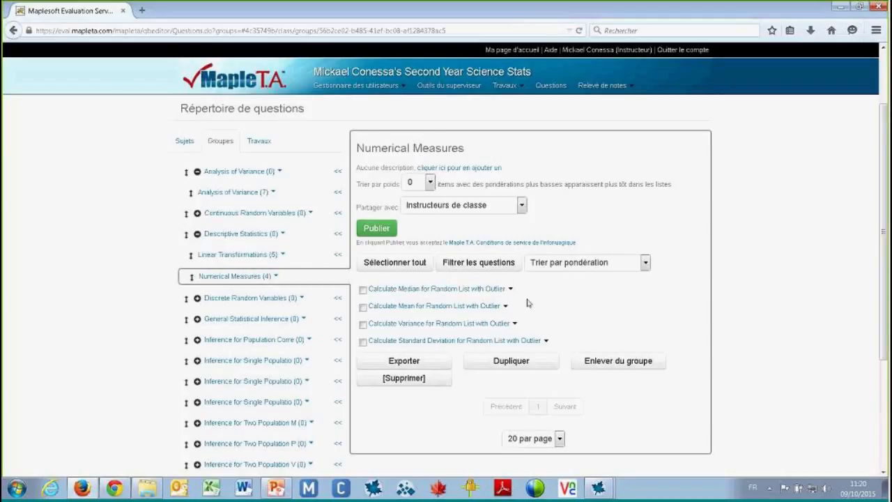
left_click(495, 344)
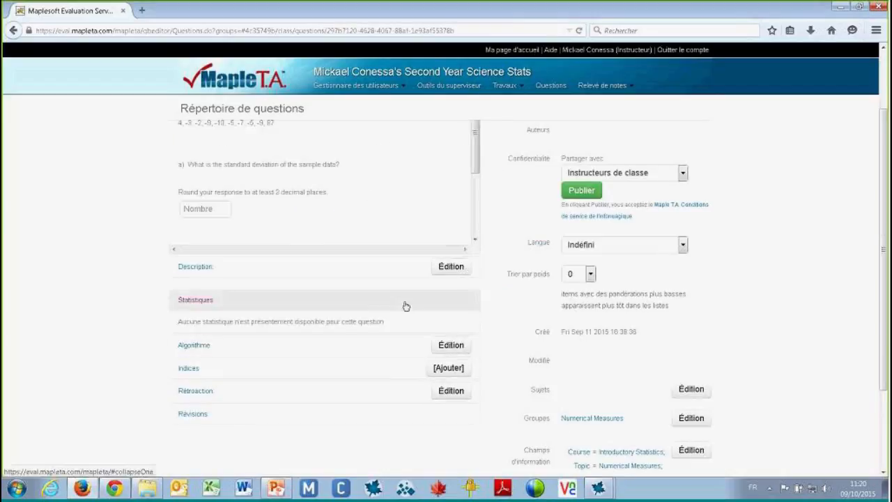
left_click(345, 155)
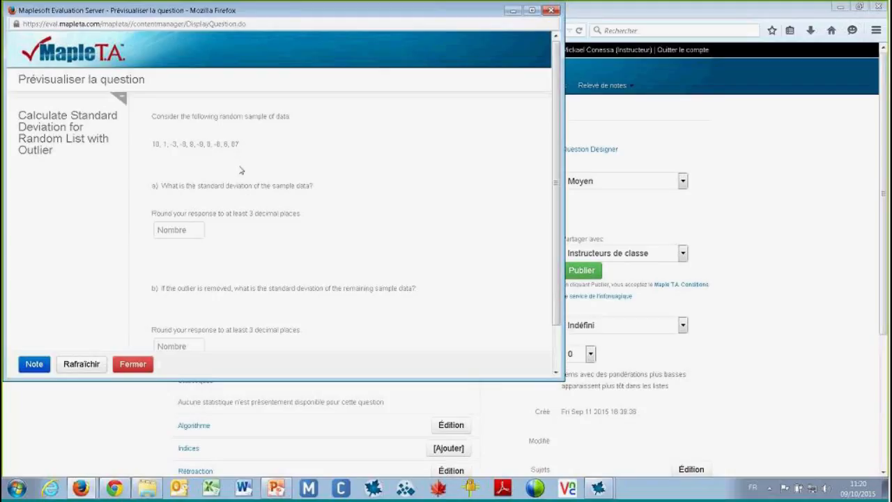
In the question preview, answer 3 for part a) and 5 for part b)
left_click(184, 229)
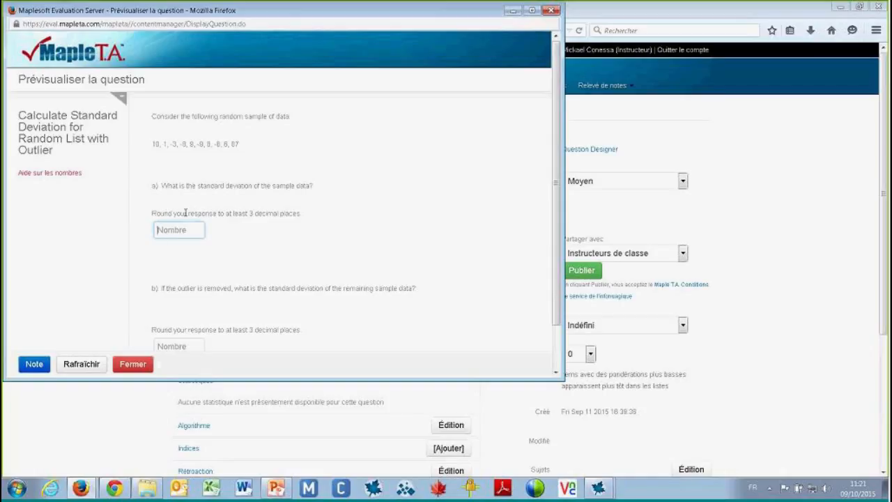
scroll(185, 212, "down", 1)
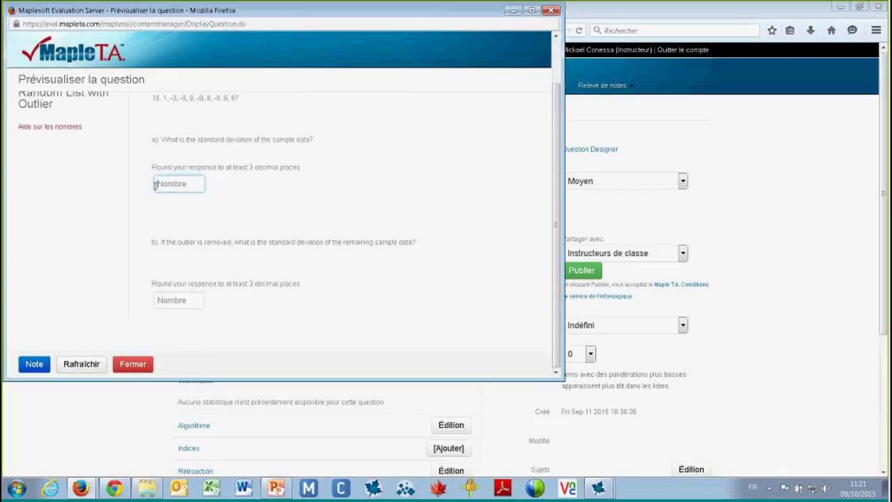
type("3")
left_click(199, 240)
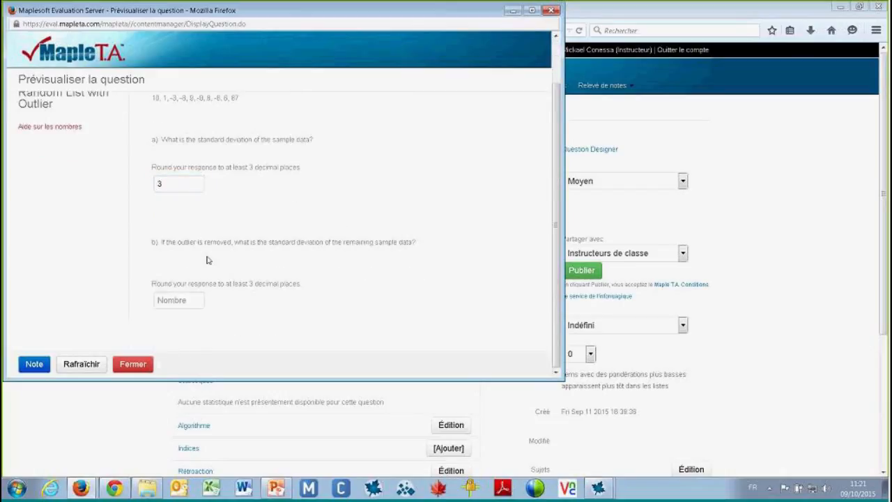
left_click(156, 299)
type("5")
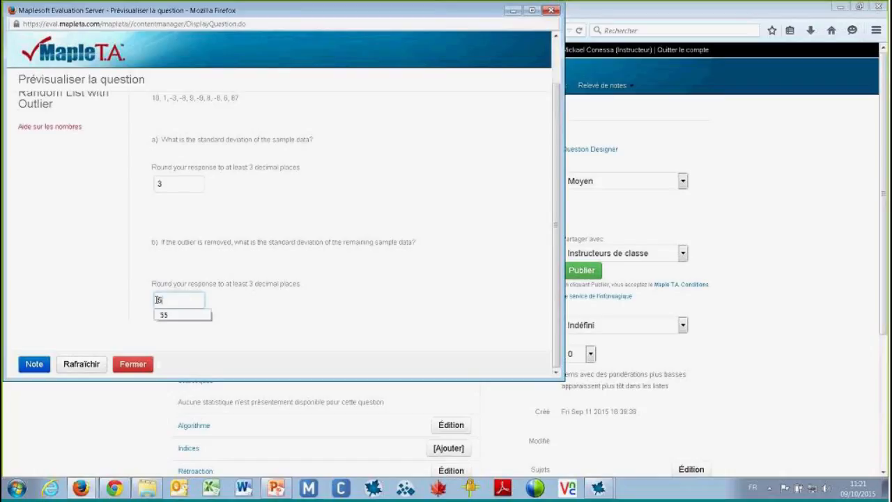
Refresh the previewed question twice to generate new random sample data
left_click(82, 364)
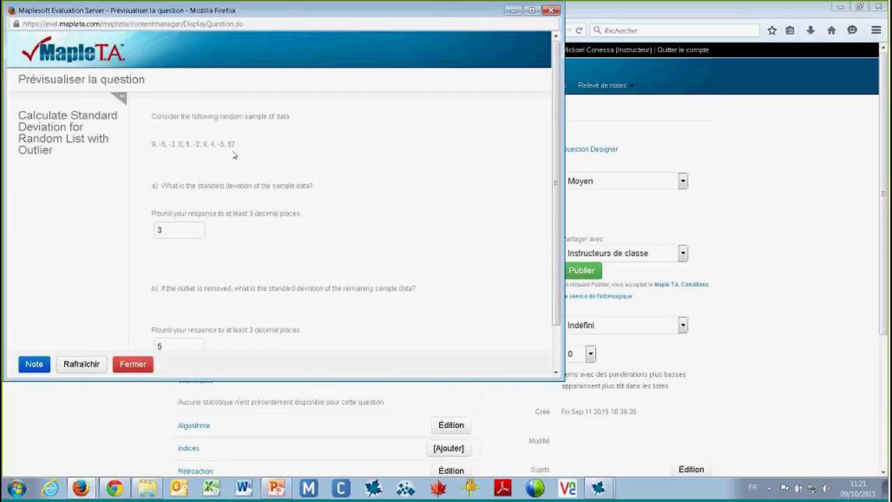
left_click(82, 363)
left_click(176, 227)
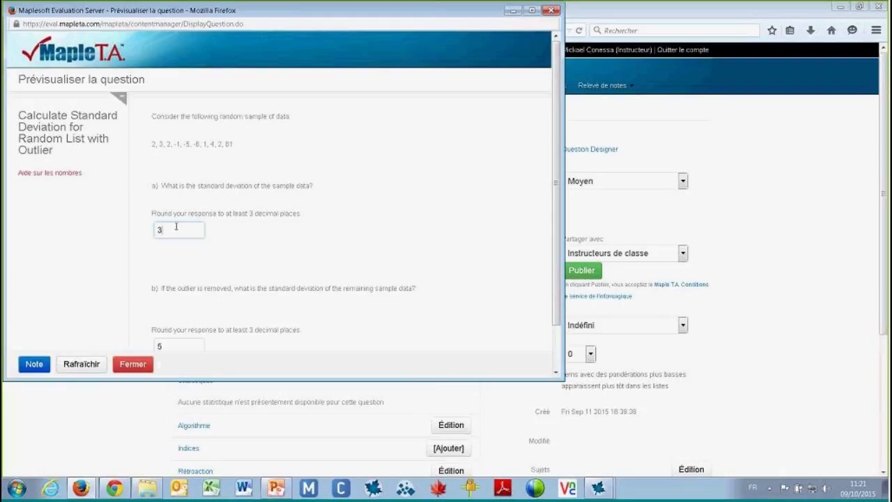
Grade the preview answers, review the correct answers and the worked solution in the comments, and close the preview
left_click(35, 363)
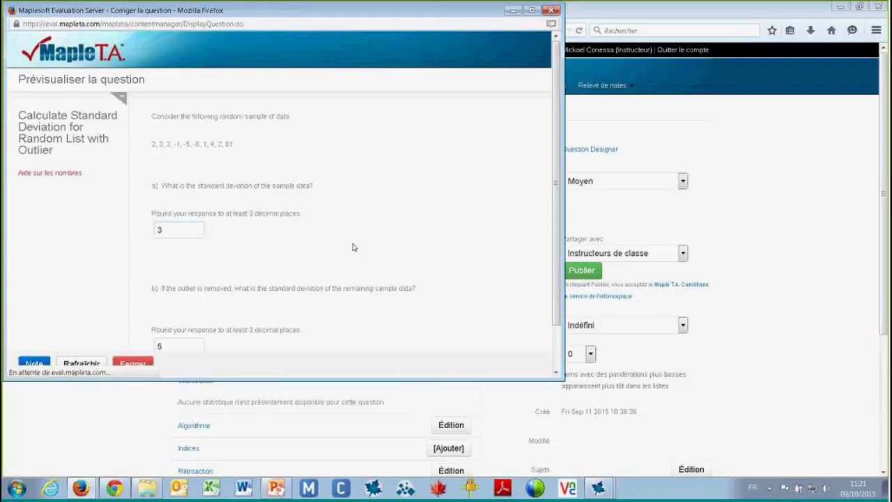
scroll(354, 243, "down", 4)
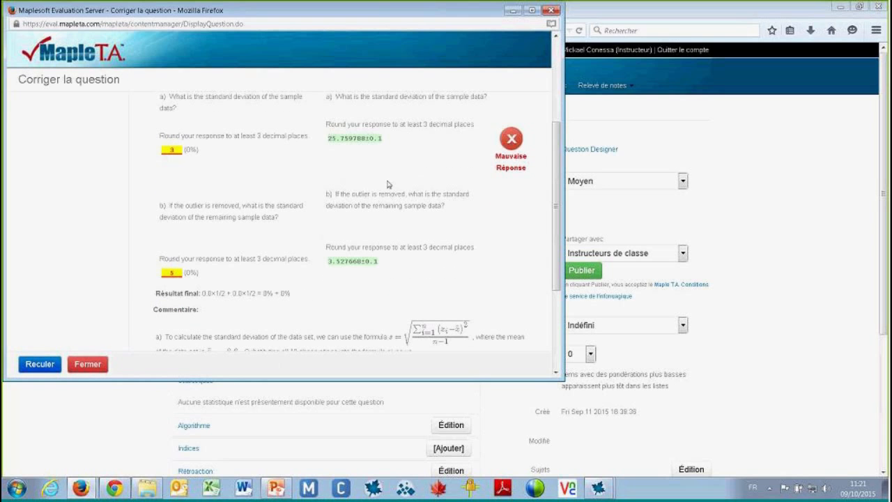
scroll(388, 184, "down", 2)
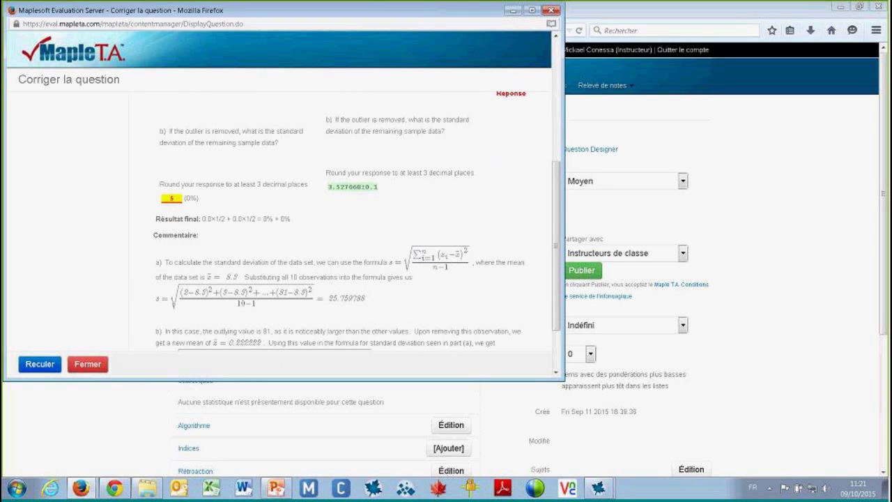
scroll(236, 251, "down", 2)
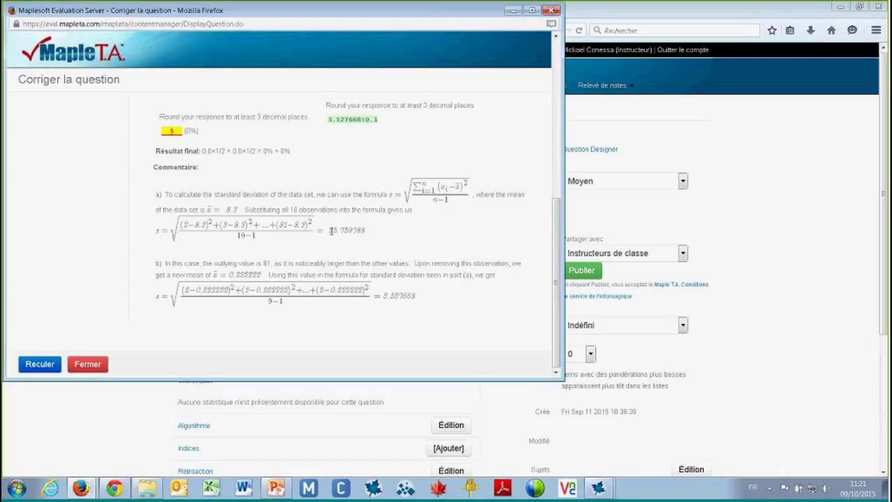
left_click(88, 364)
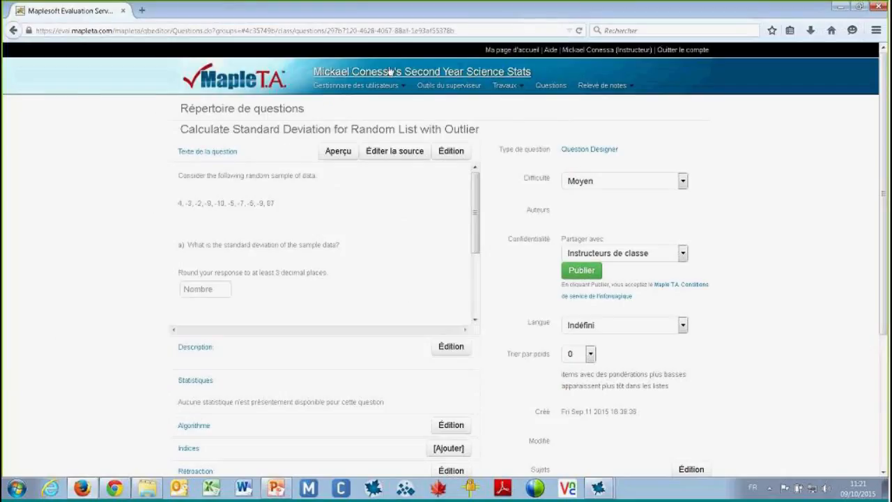
Open the assignment STAT2040_S12_Q2 from the class home page, look at its first question and question list, and close it
left_click(332, 73)
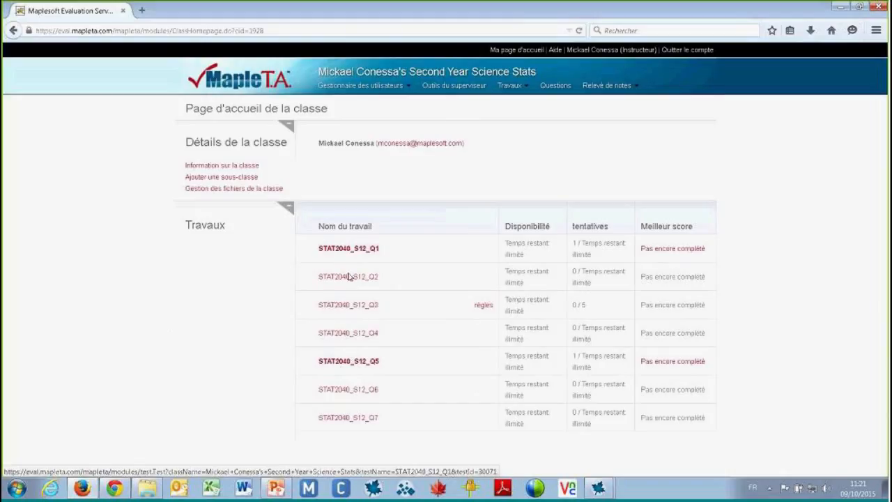
left_click(349, 277)
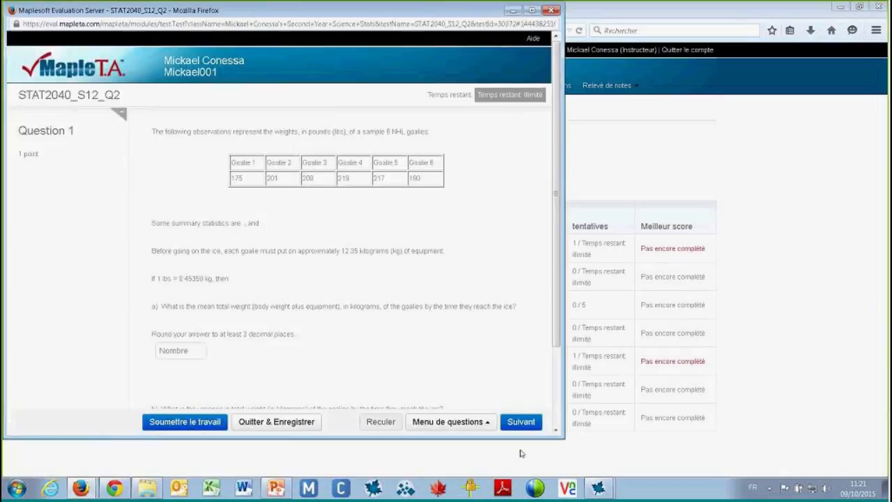
left_click(486, 422)
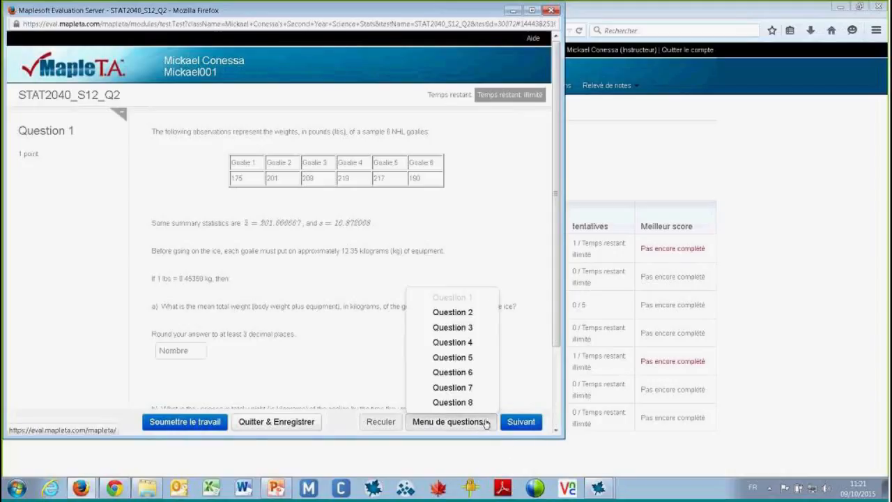
left_click(329, 269)
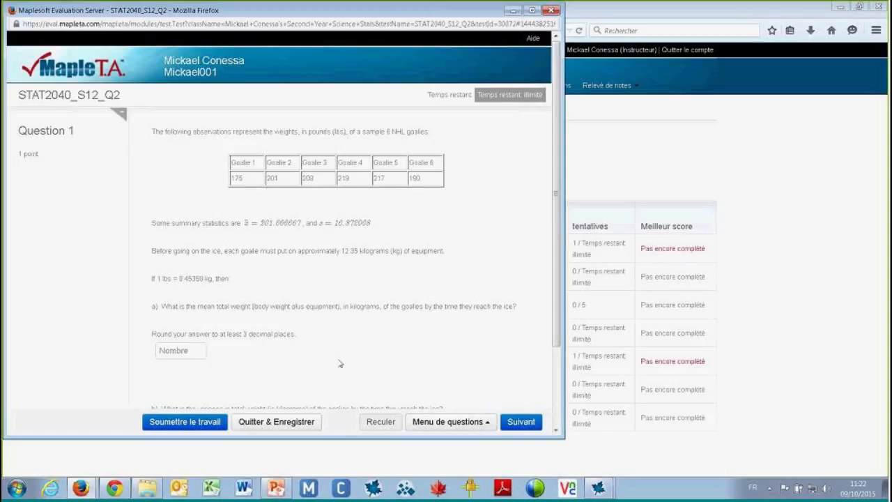
left_click(552, 11)
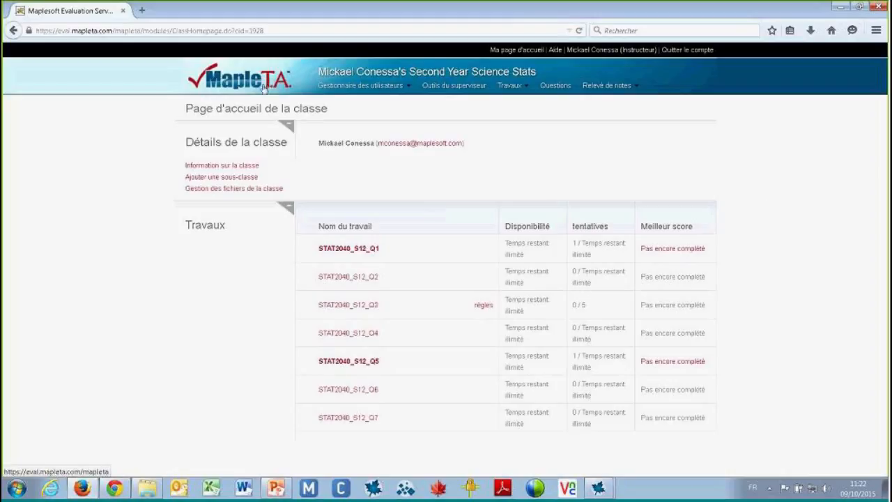
In the question repository, expand the Probability group and look through the Introduction to Probability questions
left_click(555, 85)
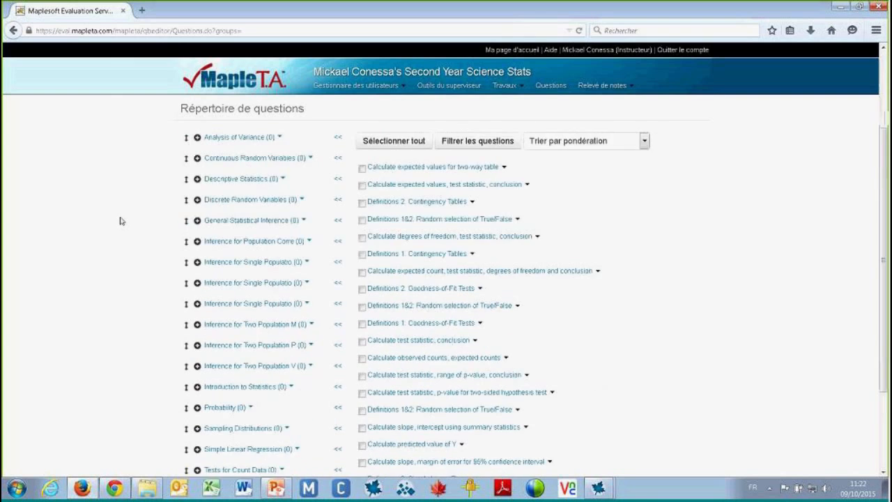
scroll(161, 262, "down", 4)
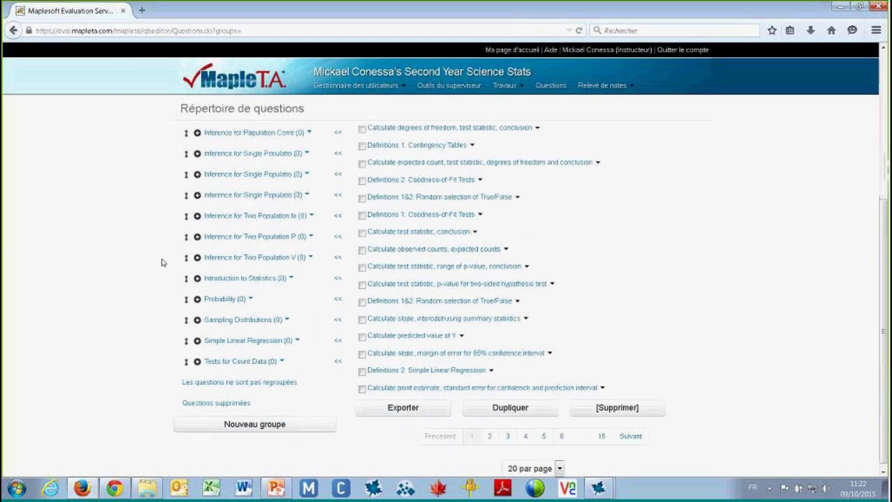
left_click(218, 300)
scroll(70, 295, "down", 2)
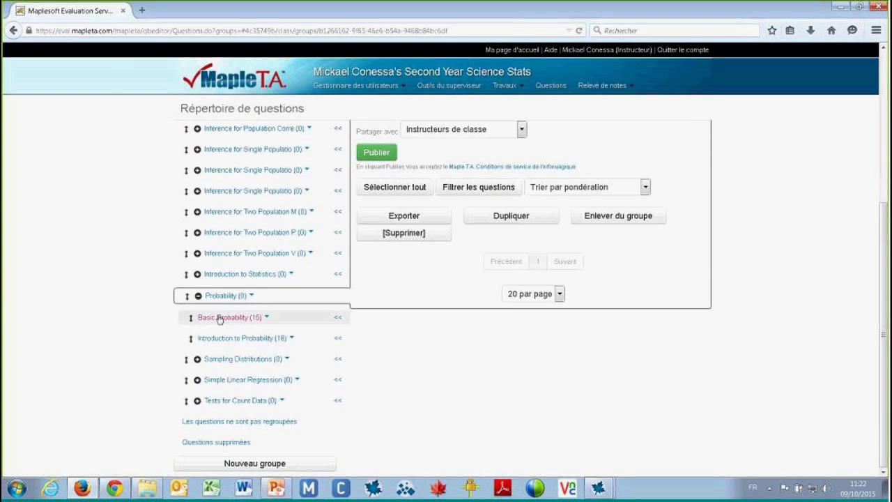
left_click(233, 339)
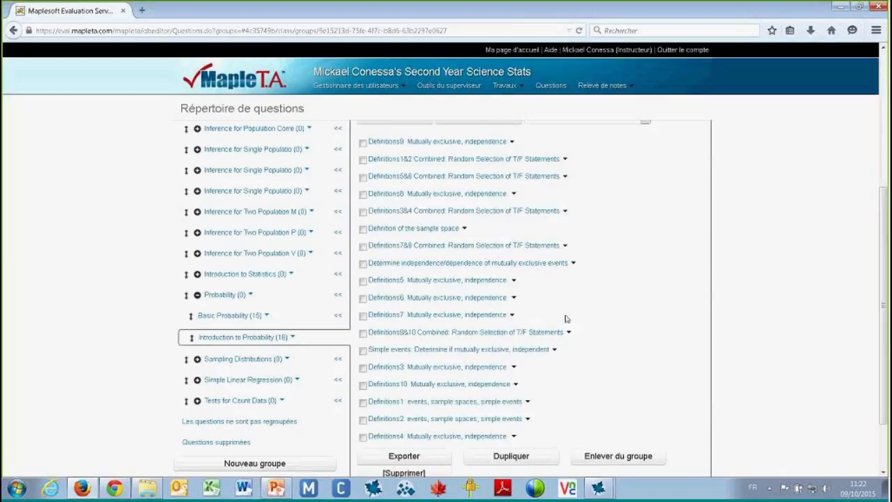
scroll(551, 363, "down", 2)
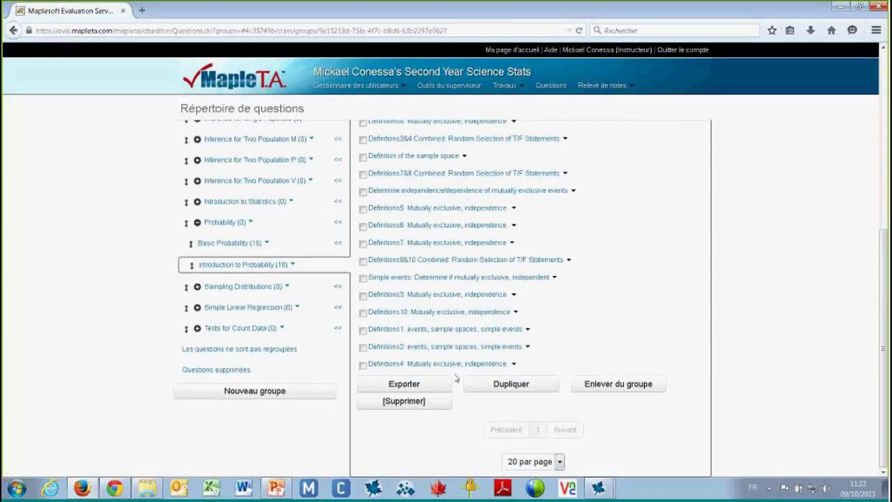
scroll(338, 360, "up", 2)
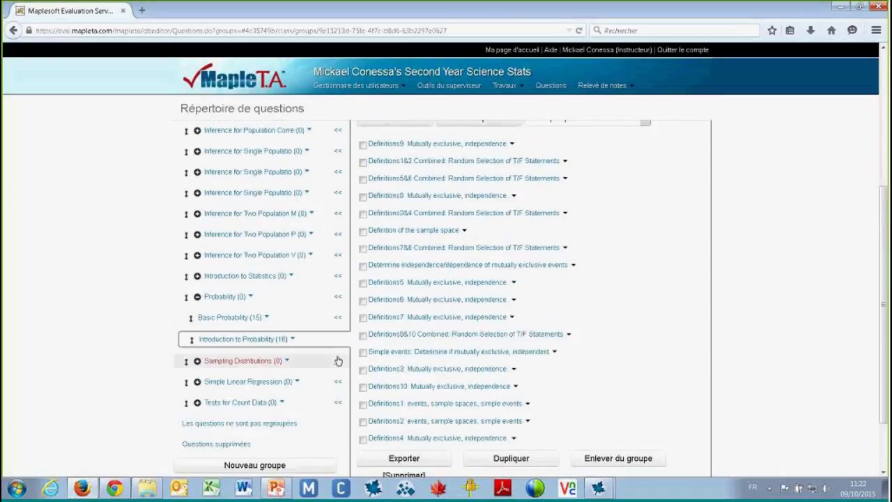
From Basic Probability, open the question Calculate P(A U B) and preview it
left_click(253, 317)
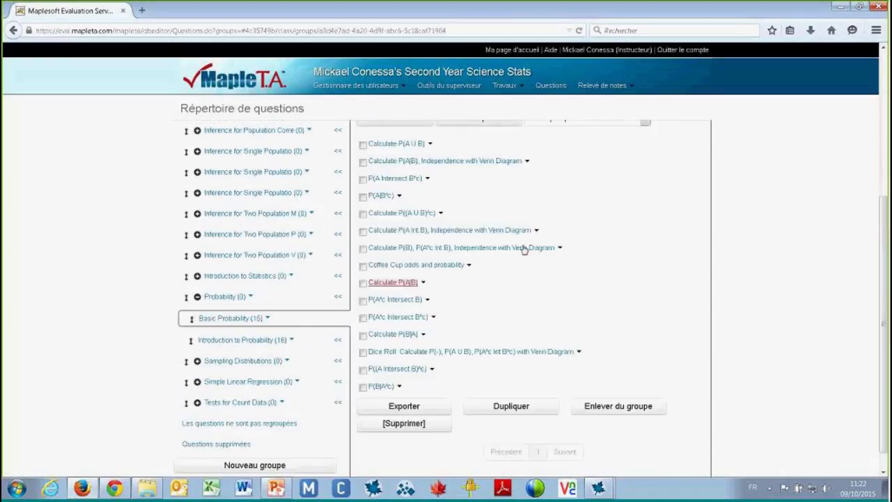
left_click(420, 145)
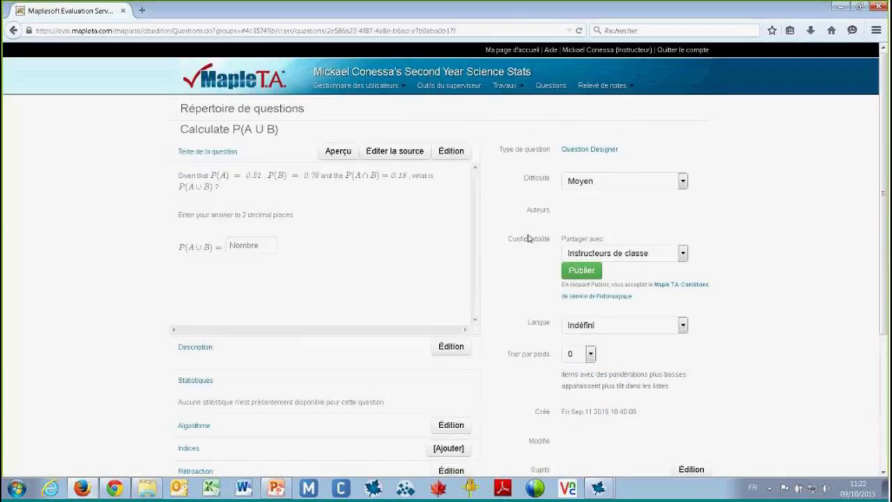
left_click(341, 152)
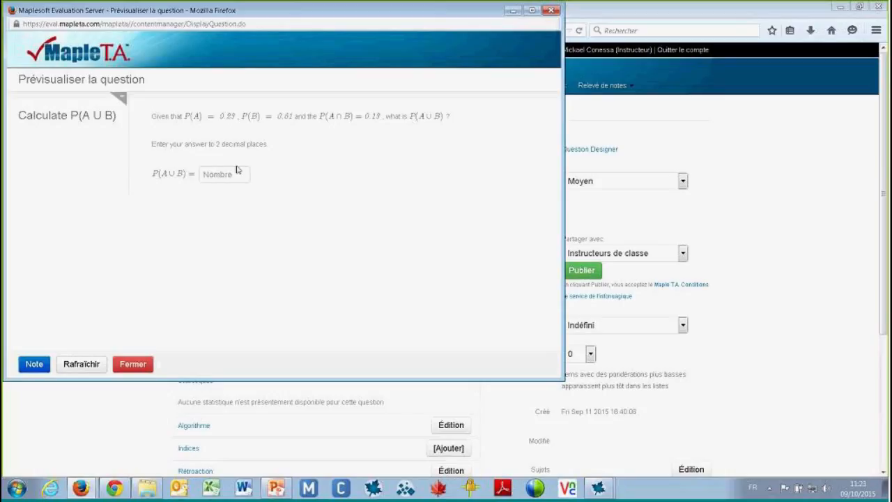
Refresh the previewed question twice to generate new probabilities, and answer 5 for P(A ∪ B)
left_click(77, 367)
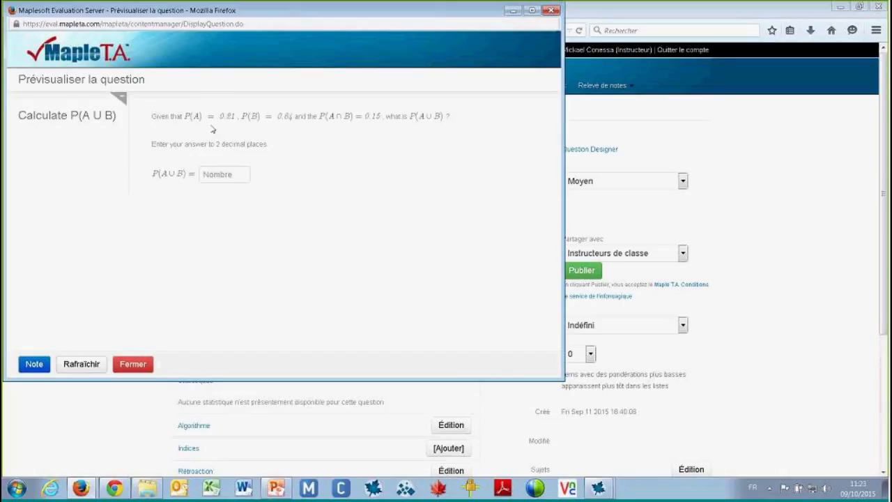
left_click(94, 363)
left_click(213, 172)
type("5")
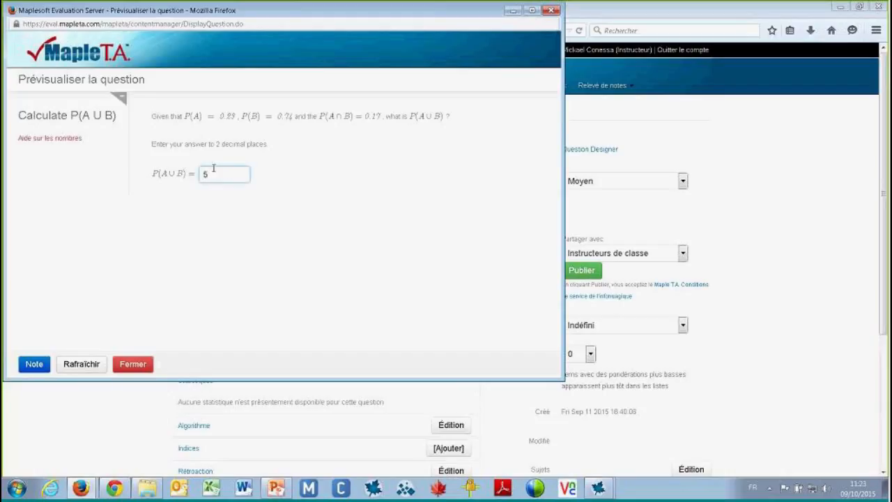
Grade the P(A ∪ B) answer and review the correct answer and the worked solution in the comments
left_click(32, 363)
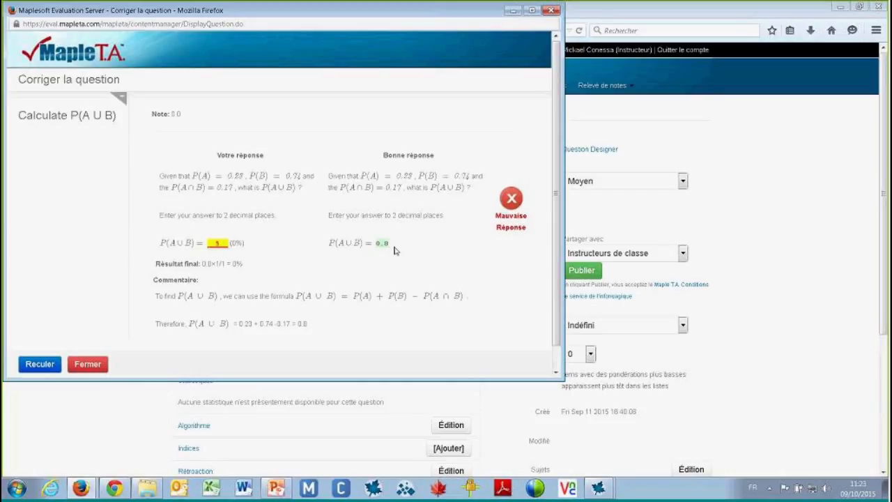
scroll(189, 272, "down", 1)
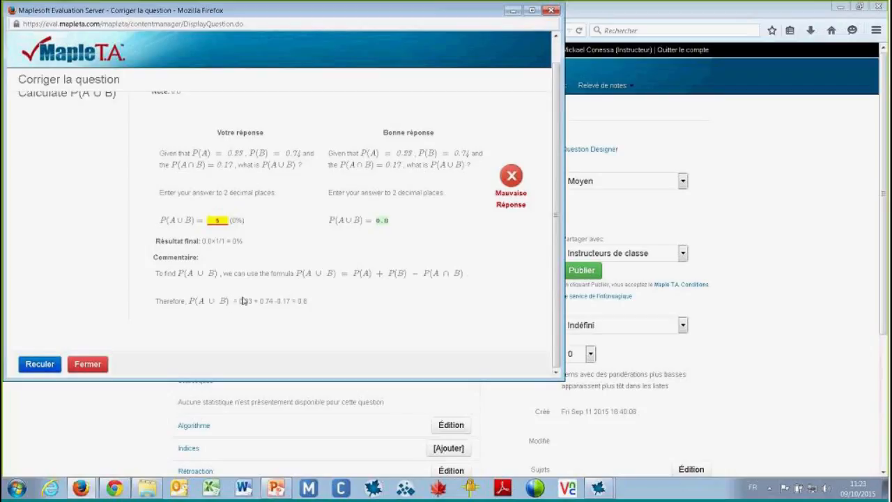
left_click_drag(296, 302, 313, 309)
left_click(313, 309)
Close the graded question preview and log out of the instructor account
left_click(102, 367)
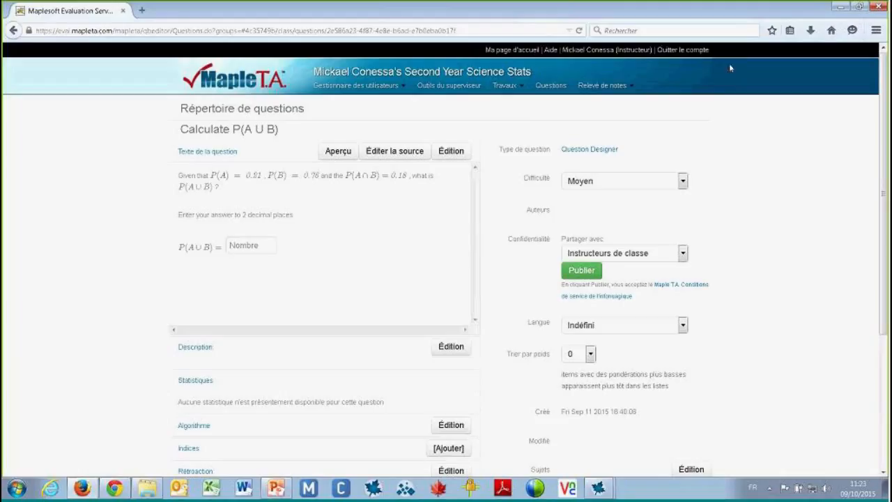
left_click(683, 49)
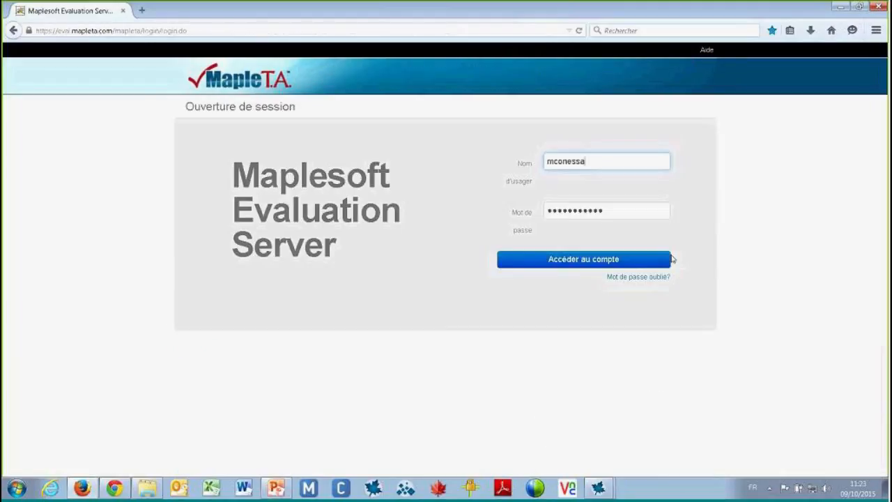